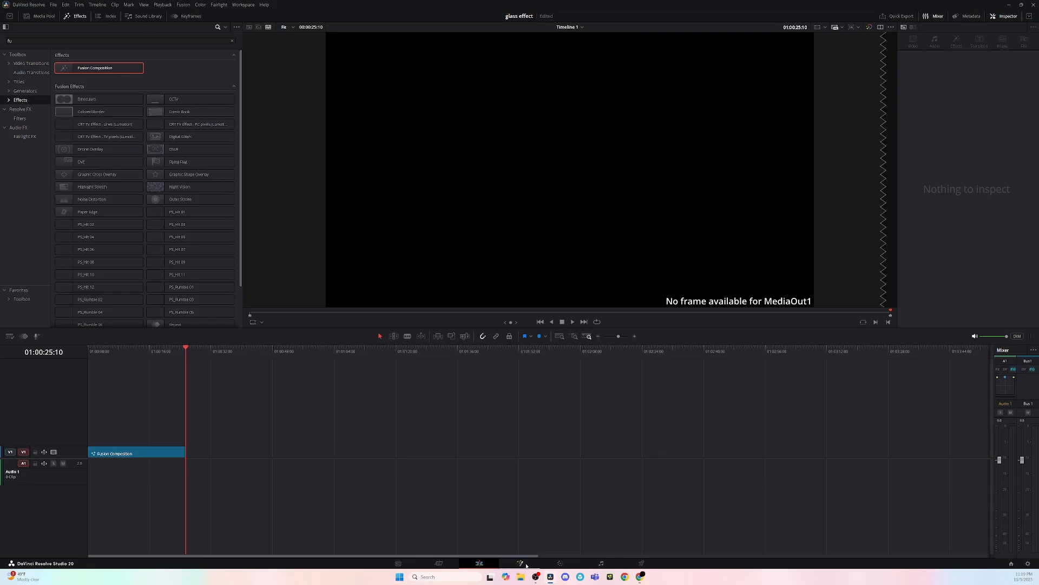
# Open the composition in Fusion, disconnect Merge1 from MediaOut1, and delete the Merge1 node
pyautogui.click(521, 563)
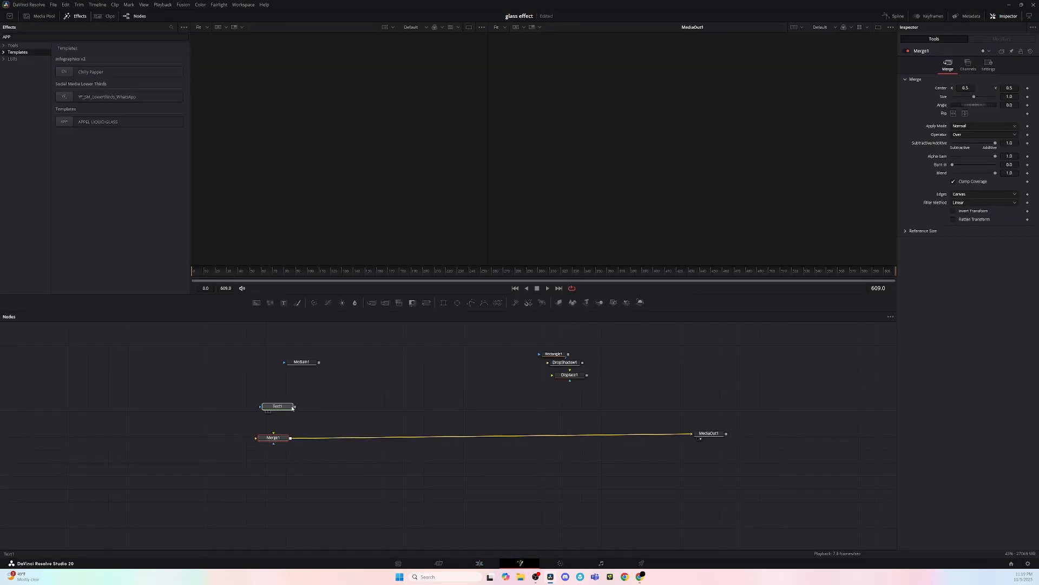
pyautogui.moveTo(275, 436); pyautogui.dragTo(268, 439)
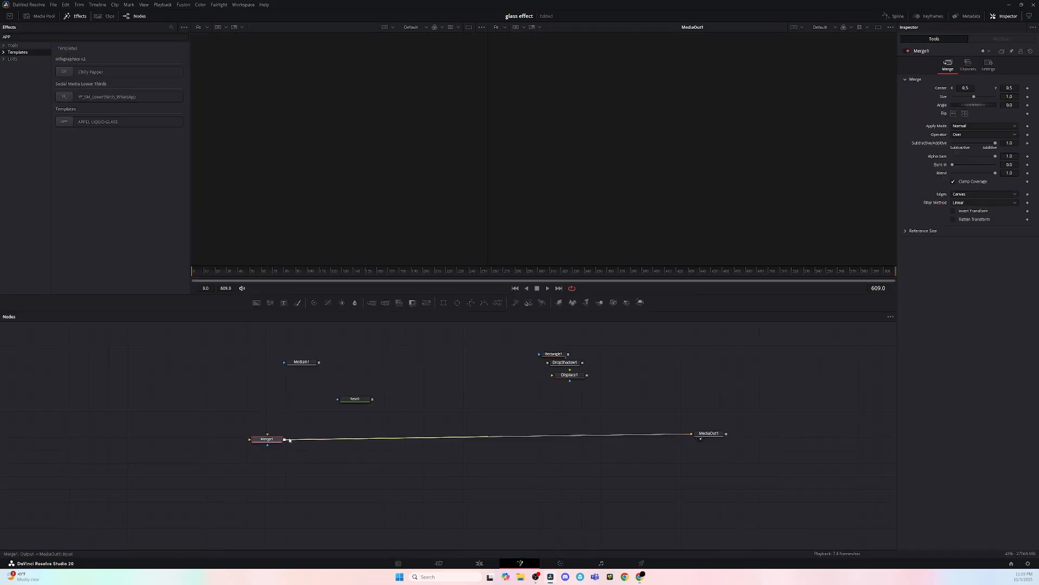
pyautogui.click(290, 440)
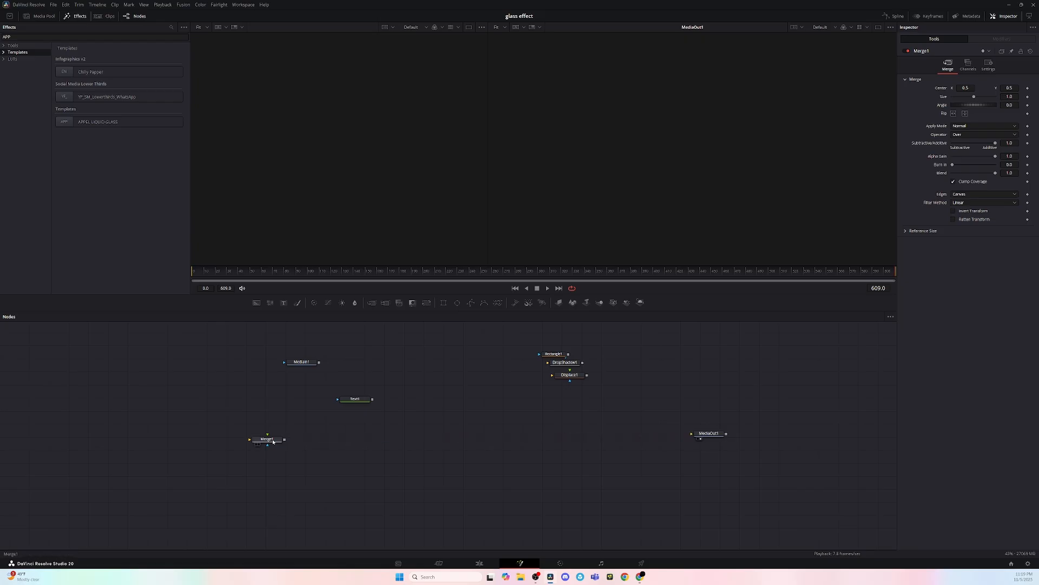
pyautogui.press('Delete')
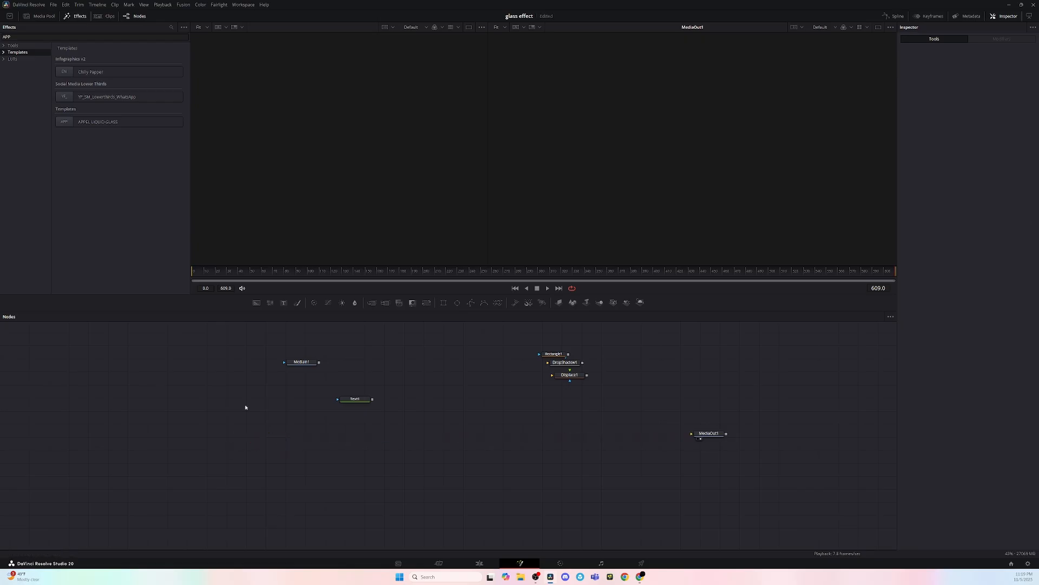
# Add a Background node below the loose nodes and connect its output to MediaOut1
pyautogui.click(258, 303)
pyautogui.moveTo(233, 449)
pyautogui.mouseDown()
pyautogui.moveTo(734, 429)
pyautogui.moveTo(699, 432)
pyautogui.moveTo(708, 438)
pyautogui.mouseUp()
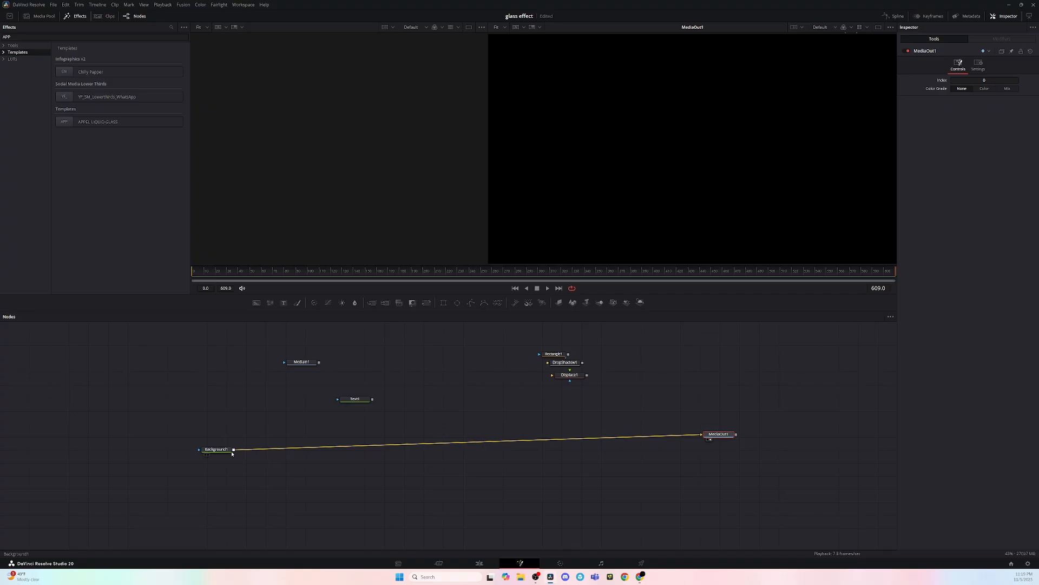
pyautogui.moveTo(229, 450); pyautogui.dragTo(217, 448)
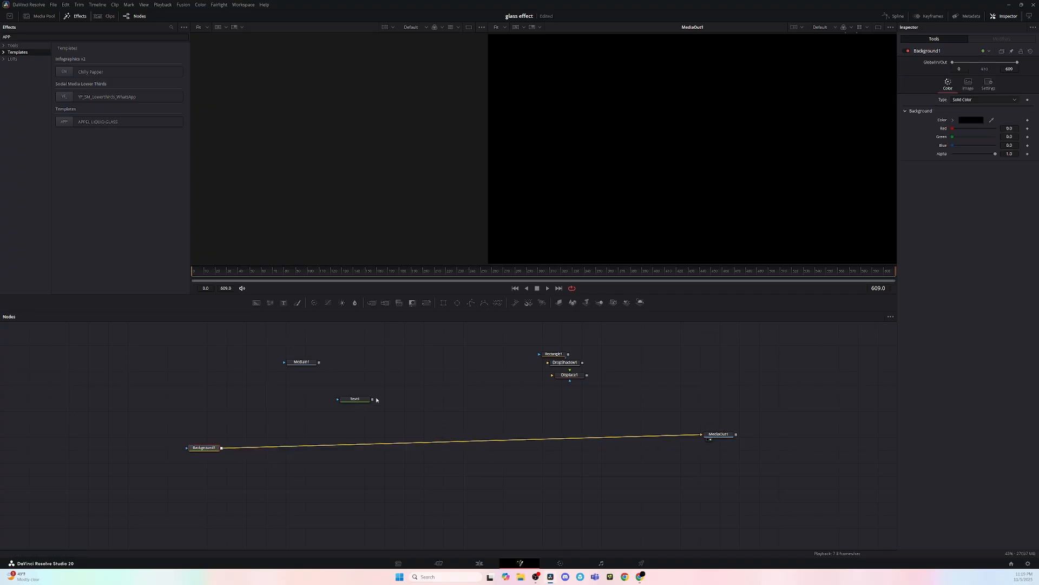
# Merge Text1 over Background1 and place the text node directly above the new merge
pyautogui.click(357, 400)
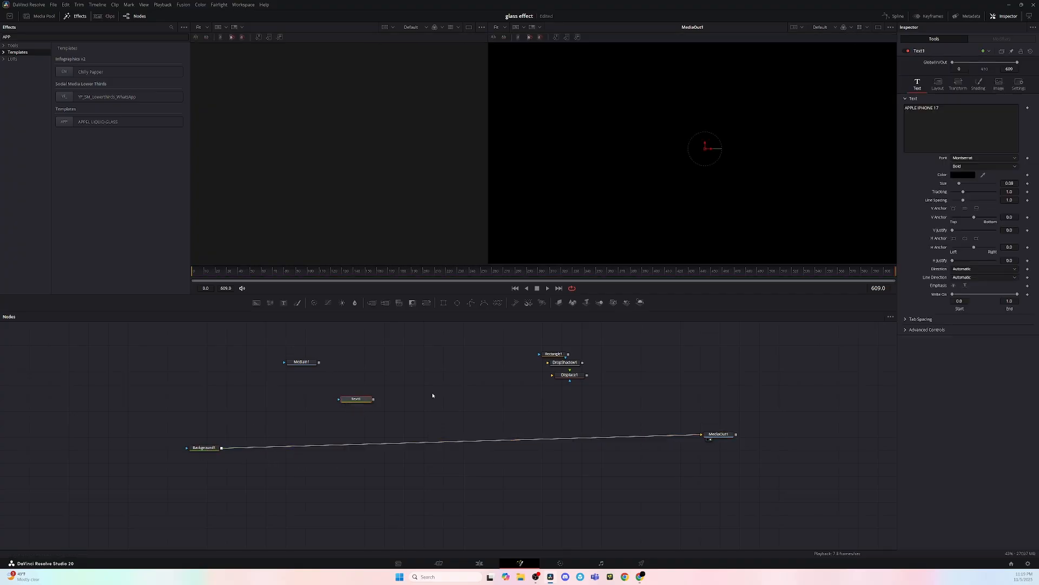
pyautogui.moveTo(373, 399); pyautogui.dragTo(223, 449)
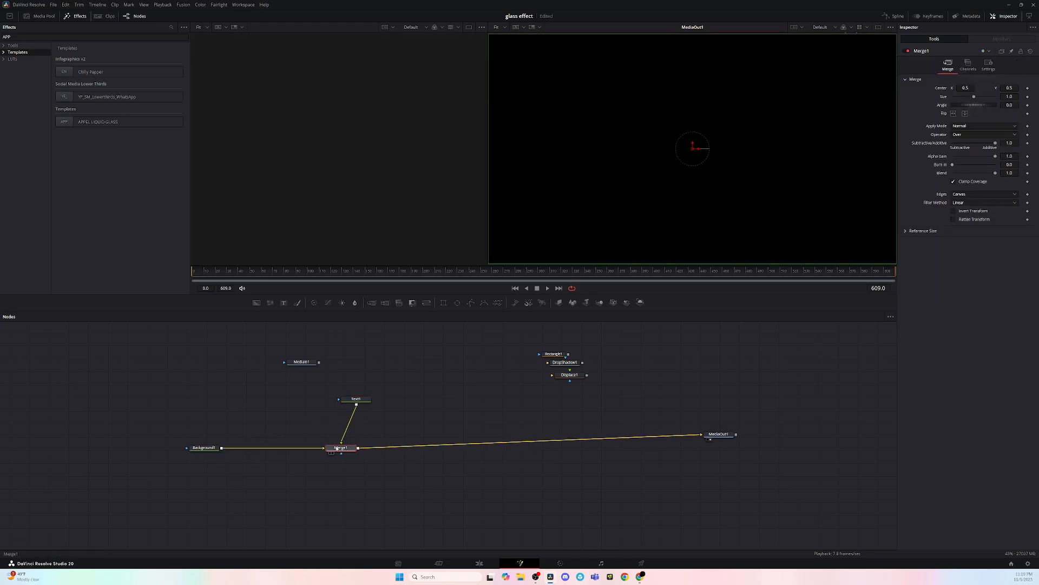
pyautogui.moveTo(355, 402); pyautogui.dragTo(297, 414)
# Set the Background1 color to white
pyautogui.click(203, 447)
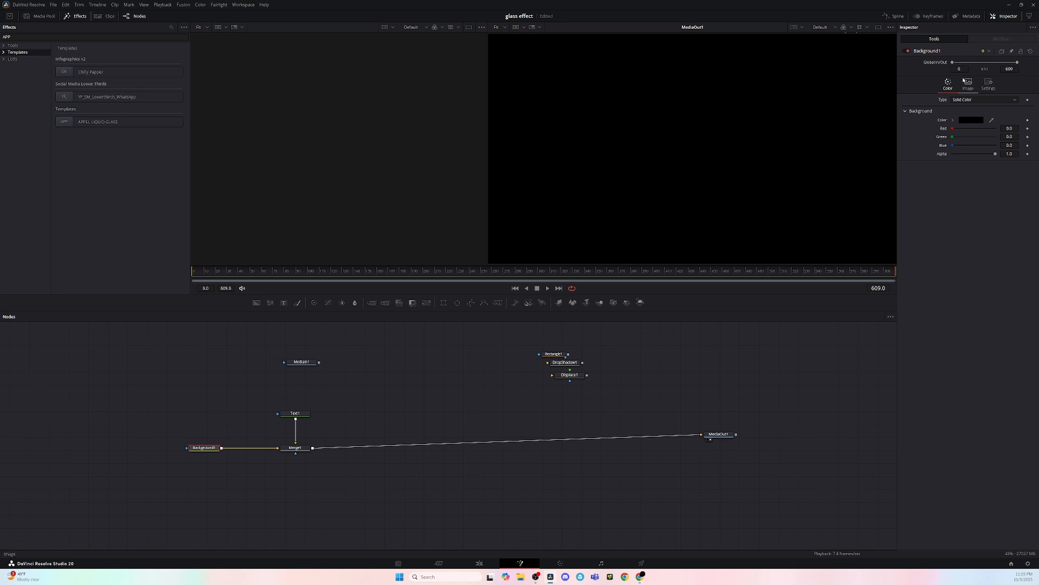
pyautogui.click(970, 123)
pyautogui.moveTo(677, 331); pyautogui.dragTo(671, 295)
pyautogui.click(657, 415)
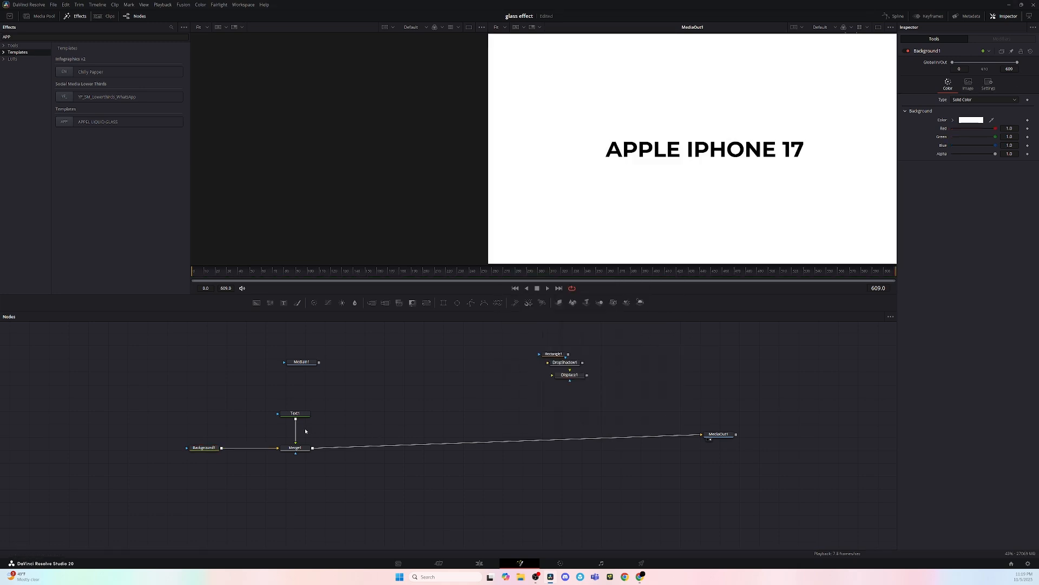
# Place the Displace1 node beside Text1 and merge it over the output of Merge1
pyautogui.click(295, 414)
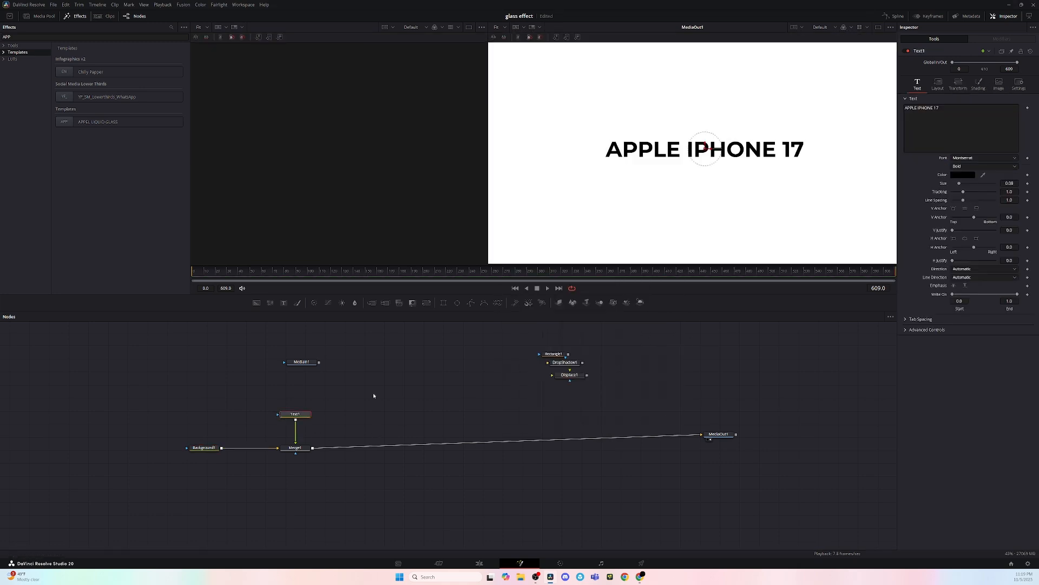
pyautogui.click(415, 390)
pyautogui.moveTo(311, 367); pyautogui.dragTo(305, 357)
pyautogui.moveTo(584, 379); pyautogui.dragTo(410, 414)
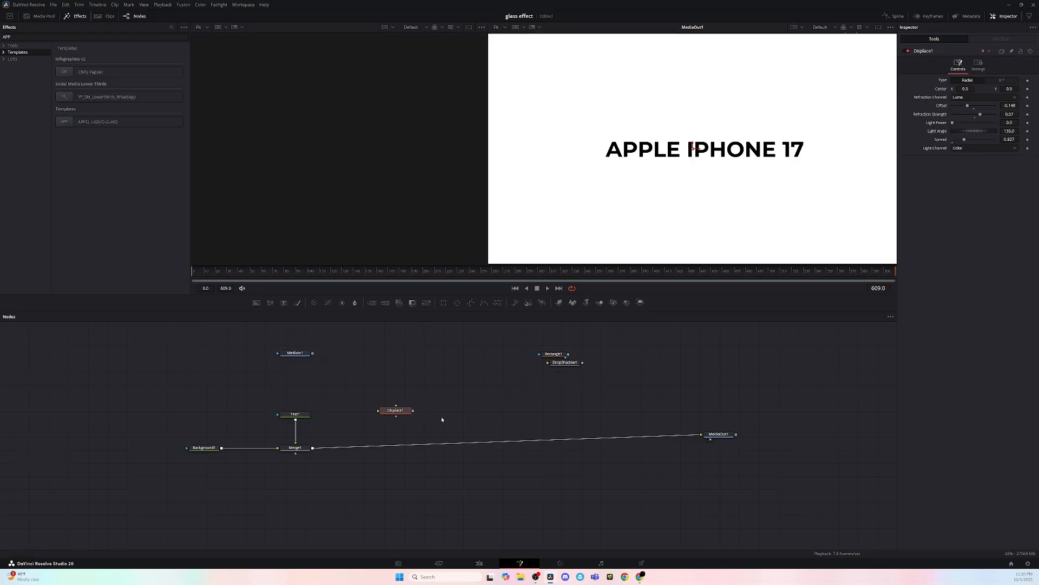
pyautogui.moveTo(413, 410); pyautogui.dragTo(313, 449)
# Select Text1 and Merge1 together and shift them slightly in the node graph
pyautogui.moveTo(299, 399)
pyautogui.mouseDown()
pyautogui.moveTo(297, 452)
pyautogui.moveTo(285, 370)
pyautogui.mouseUp()
pyautogui.moveTo(301, 448)
pyautogui.mouseDown()
pyautogui.moveTo(264, 434)
pyautogui.moveTo(298, 447)
pyautogui.mouseUp()
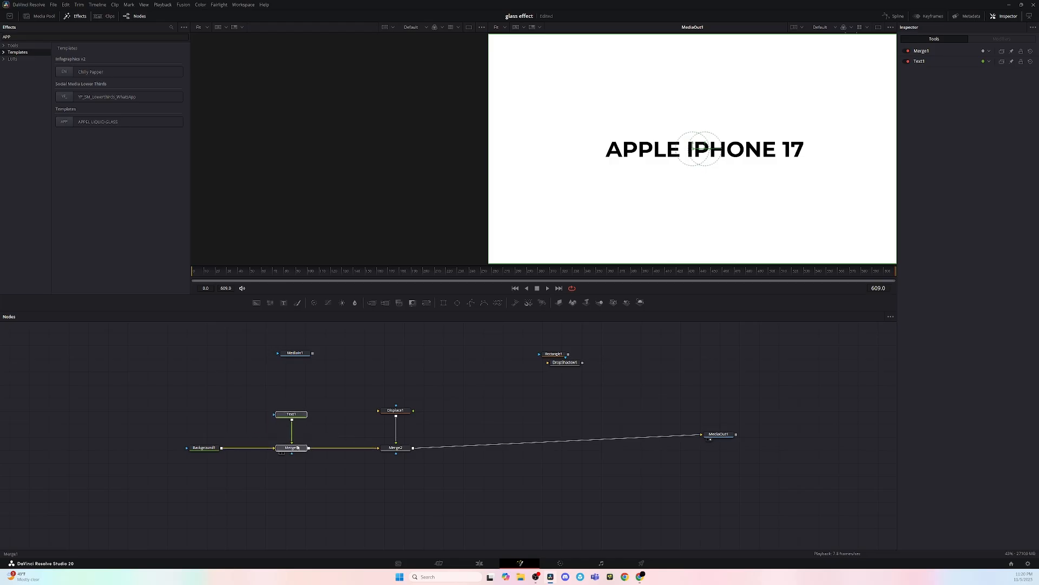
pyautogui.click(298, 447)
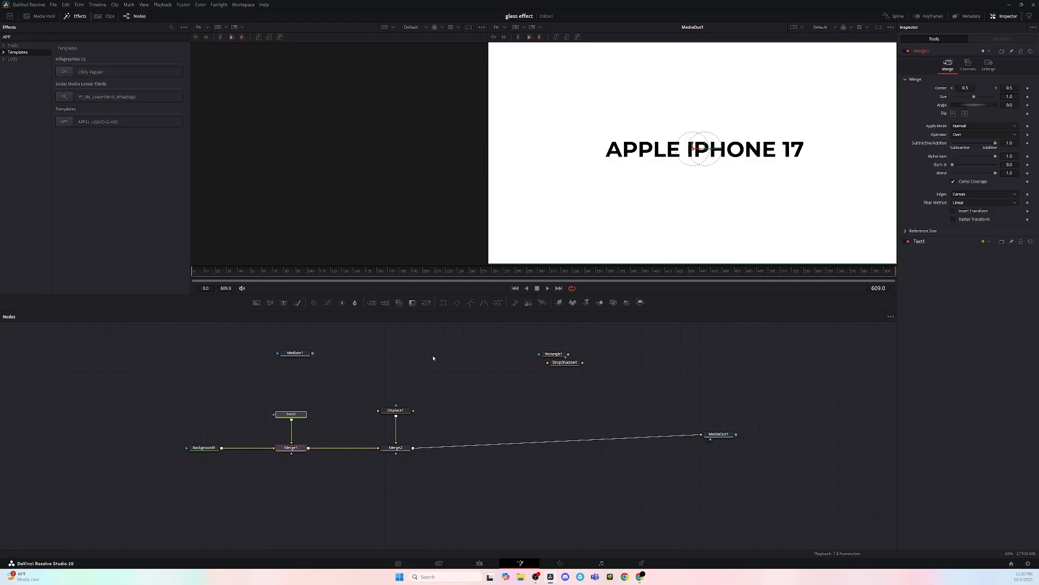
pyautogui.click(307, 430)
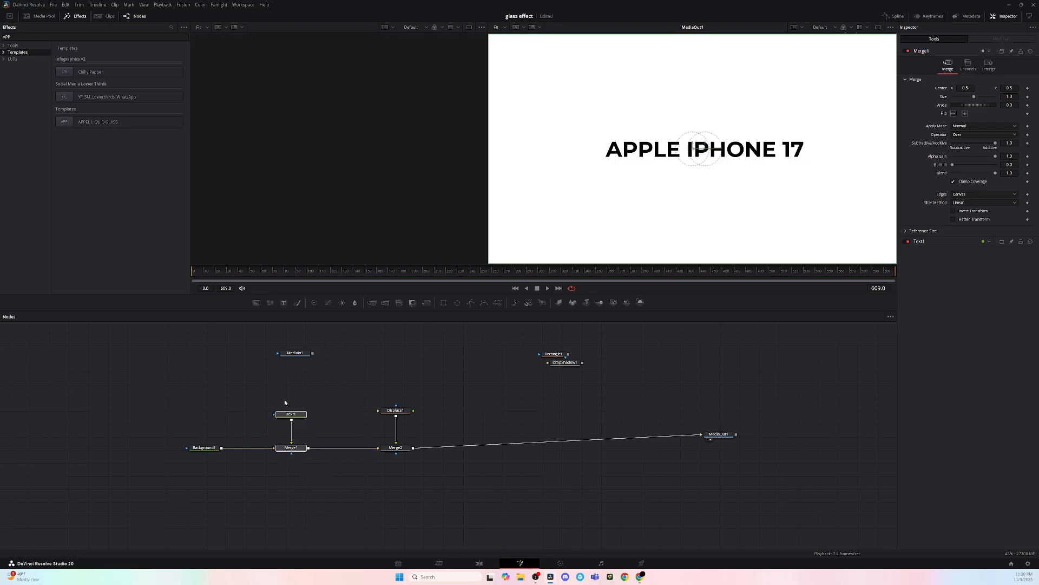
# Set Displace1's Refraction Strength to 0.552 and Spread to 0.839
pyautogui.click(396, 410)
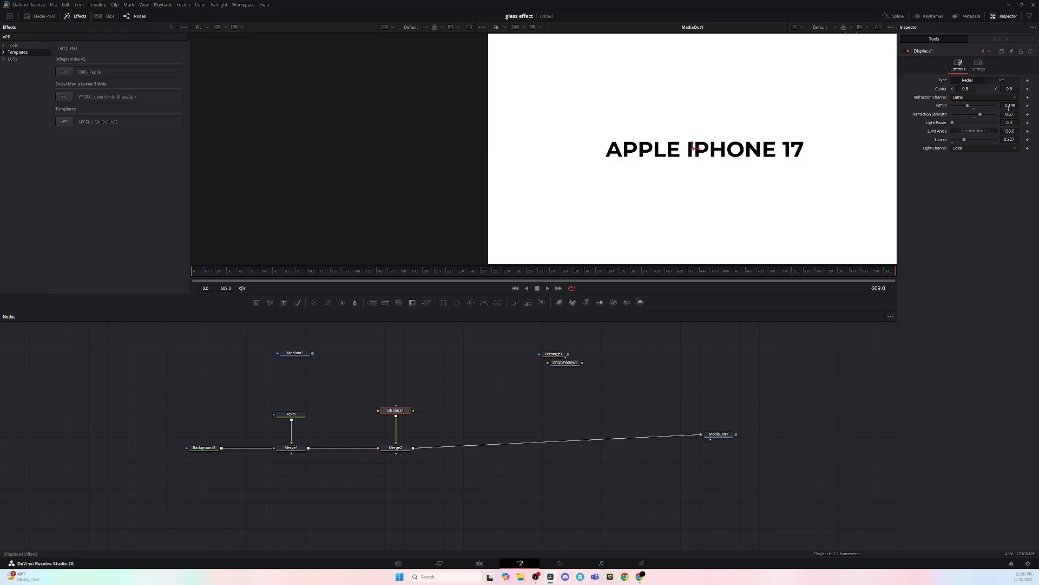
pyautogui.click(1012, 115)
pyautogui.moveTo(1012, 115); pyautogui.dragTo(1009, 115)
pyautogui.moveTo(1008, 141); pyautogui.dragTo(1013, 140)
# Chain Rectangle1 through DropShadow1 into Displace1, and increase the rectangle's height to about 0.206
pyautogui.moveTo(563, 371); pyautogui.dragTo(415, 412)
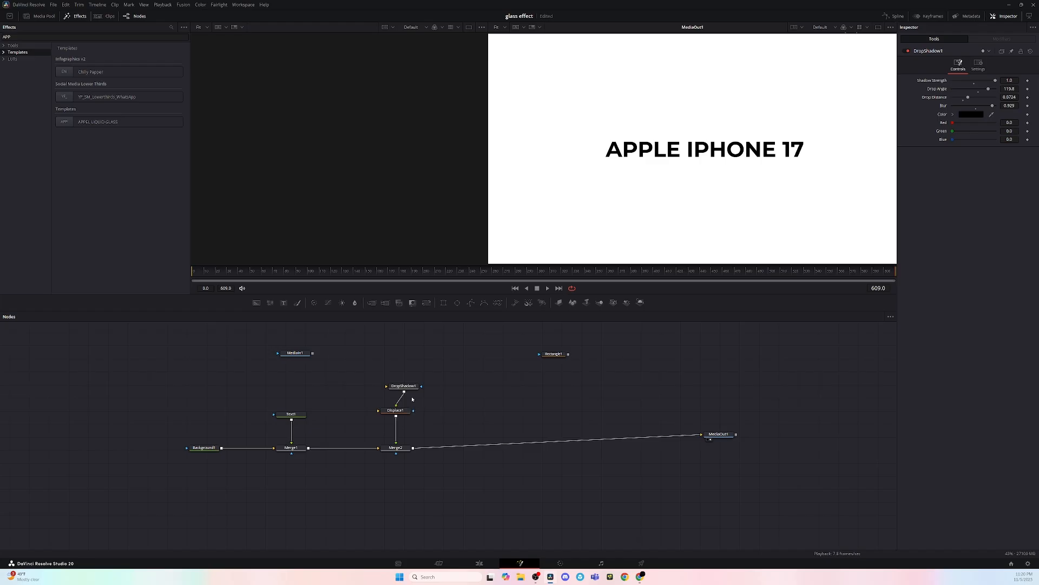
pyautogui.moveTo(555, 354); pyautogui.dragTo(390, 386)
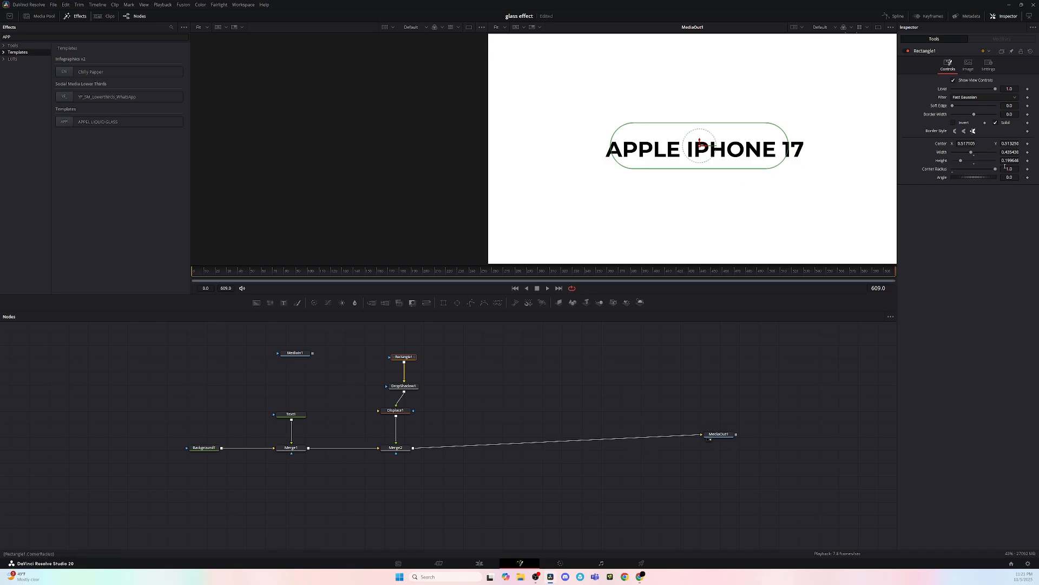
pyautogui.moveTo(990, 173); pyautogui.dragTo(1031, 175)
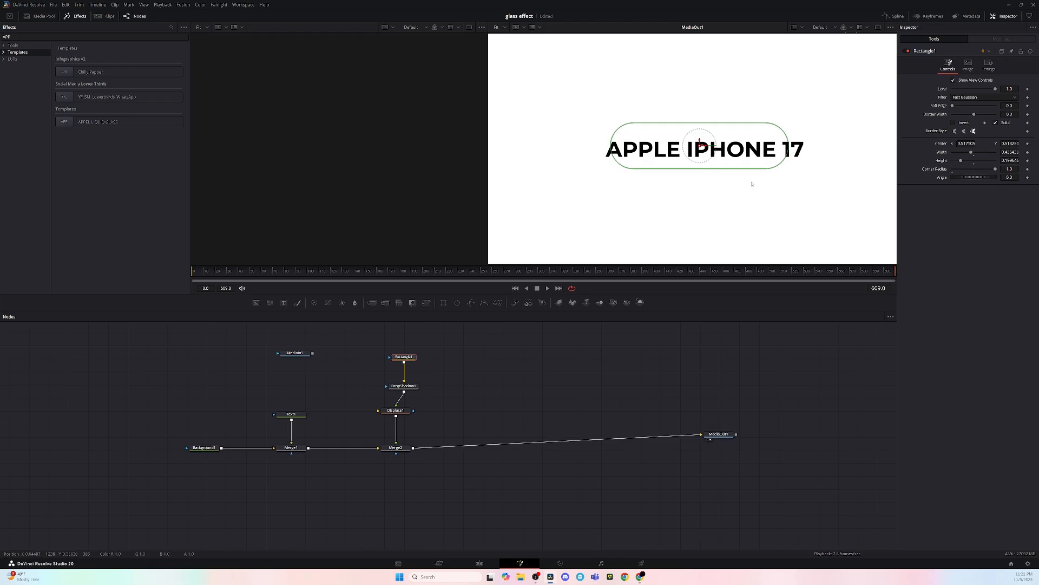
pyautogui.moveTo(782, 169); pyautogui.dragTo(782, 170)
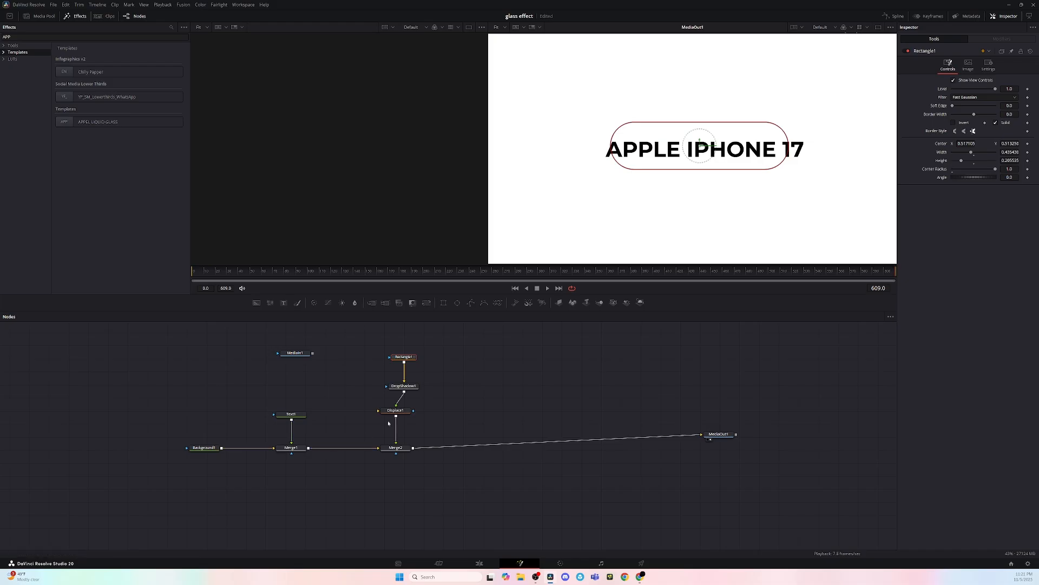
# Connect the output of Merge1 to the main input of Displace1
pyautogui.moveTo(395, 410); pyautogui.dragTo(400, 410)
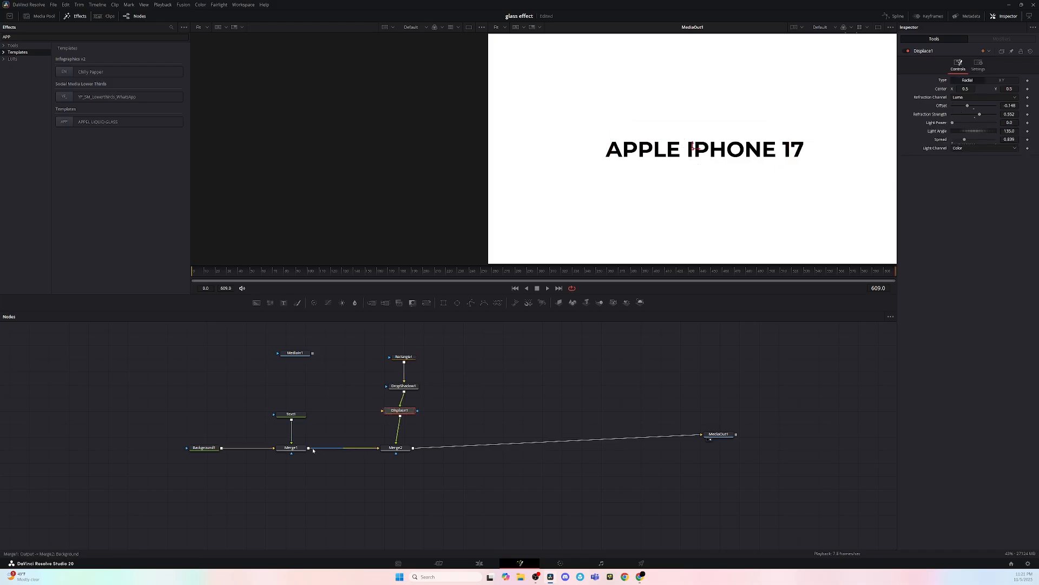
pyautogui.moveTo(309, 449); pyautogui.dragTo(383, 414)
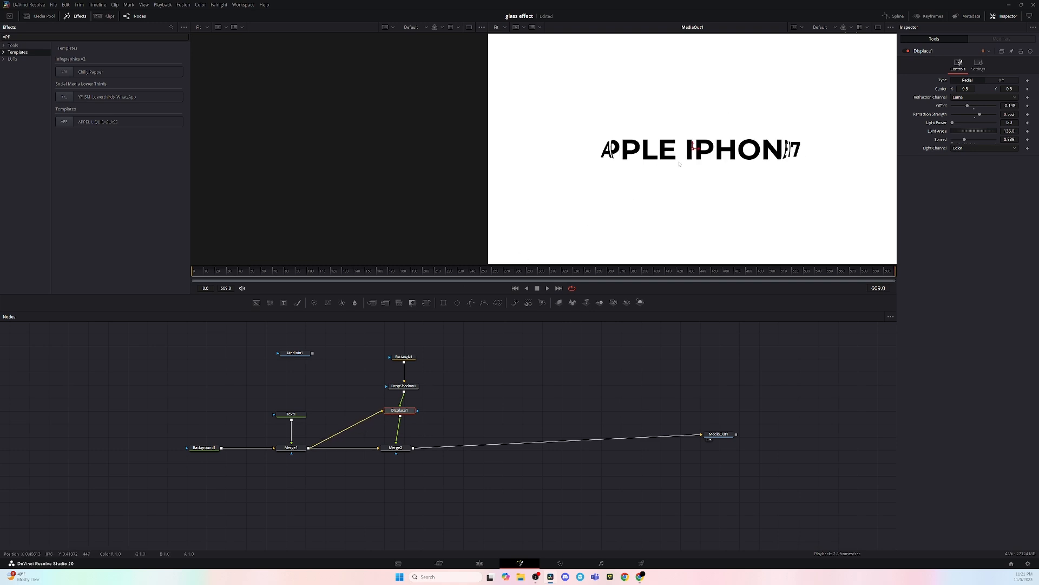
# Review the DropShadow1 settings and shift the Rectangle1 mask rightward across the text to a Center X of about 0.565
pyautogui.click(407, 357)
pyautogui.click(403, 386)
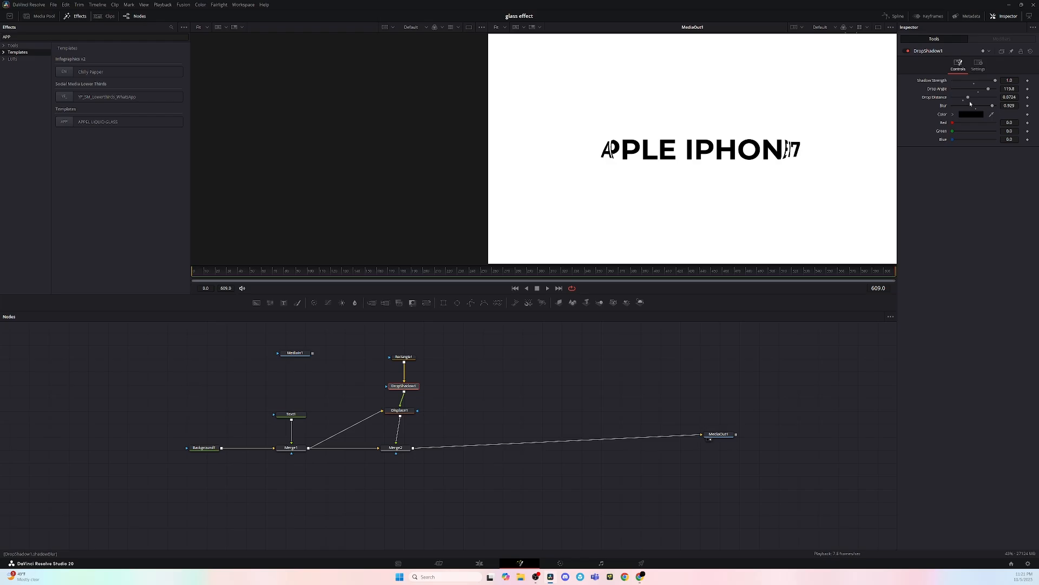
pyautogui.click(403, 357)
pyautogui.moveTo(716, 151); pyautogui.dragTo(727, 173)
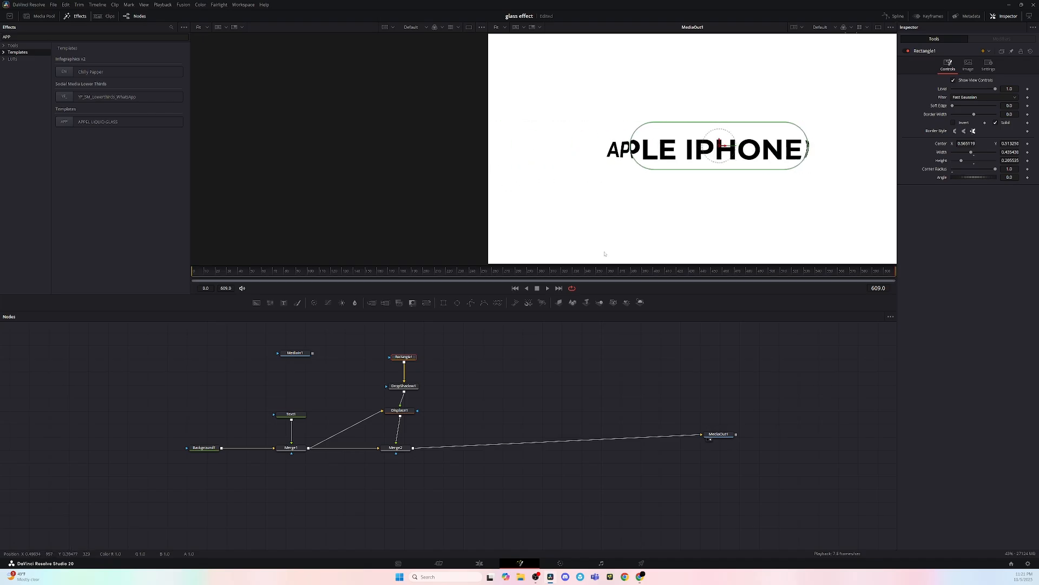
# Disconnect Text1 from Merge1, move it aside, and connect MediaIn1 as the foreground of Merge1 instead
pyautogui.click(294, 430)
pyautogui.press('Delete')
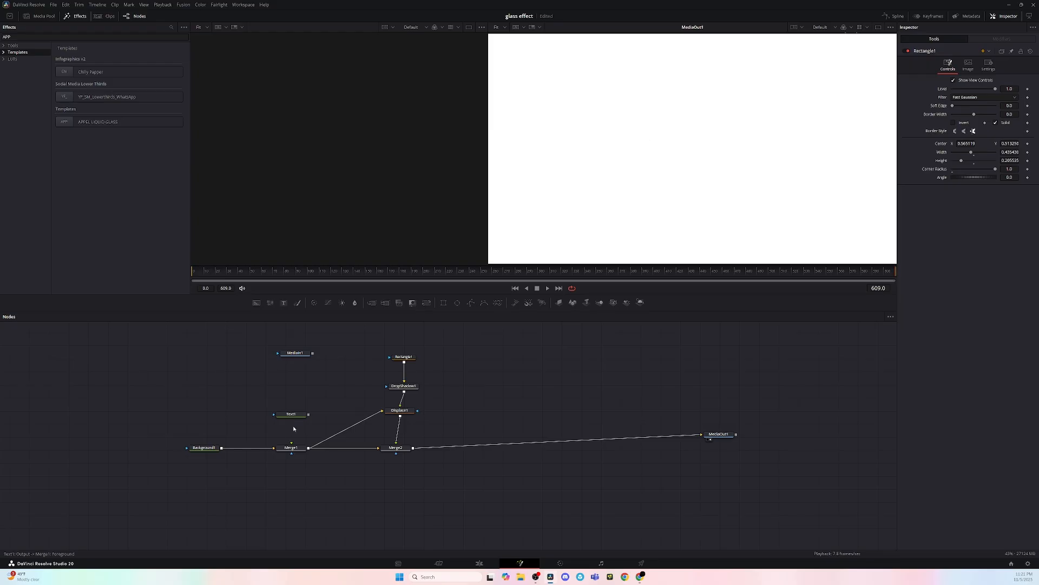
pyautogui.moveTo(304, 417); pyautogui.dragTo(262, 379)
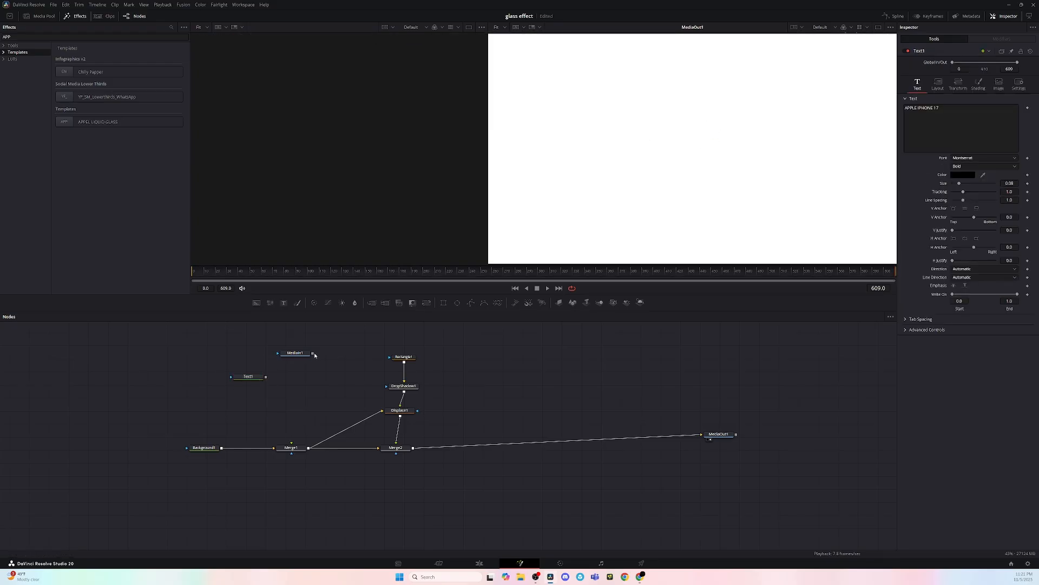
pyautogui.moveTo(312, 353); pyautogui.dragTo(291, 447)
# Move the Rectangle1 glass shape over the image to a Center X of about 0.554
pyautogui.click(403, 358)
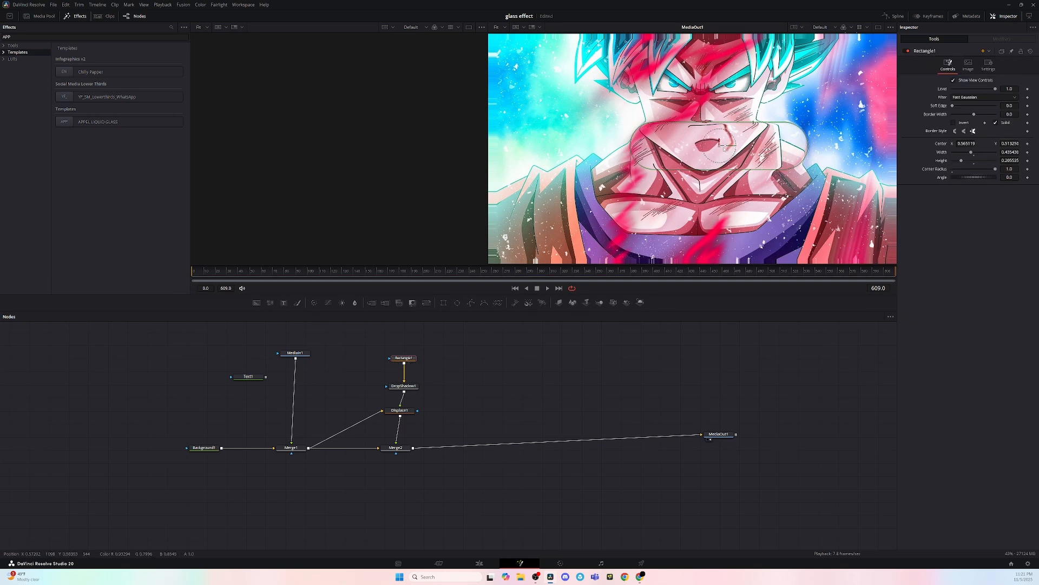
pyautogui.moveTo(726, 147)
pyautogui.mouseDown()
pyautogui.moveTo(639, 163)
pyautogui.moveTo(802, 163)
pyautogui.moveTo(734, 163)
pyautogui.mouseUp()
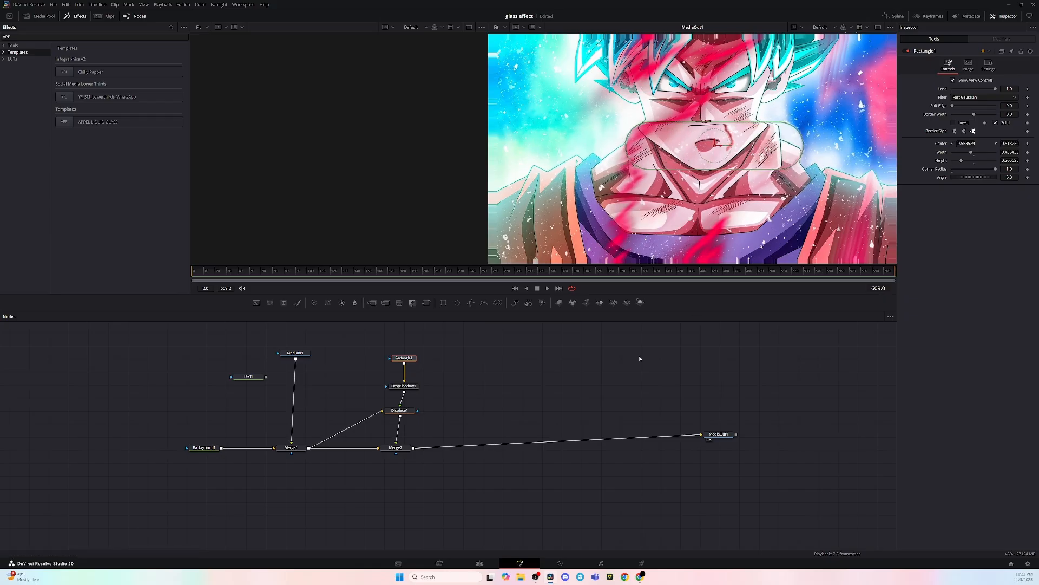
pyautogui.click(486, 374)
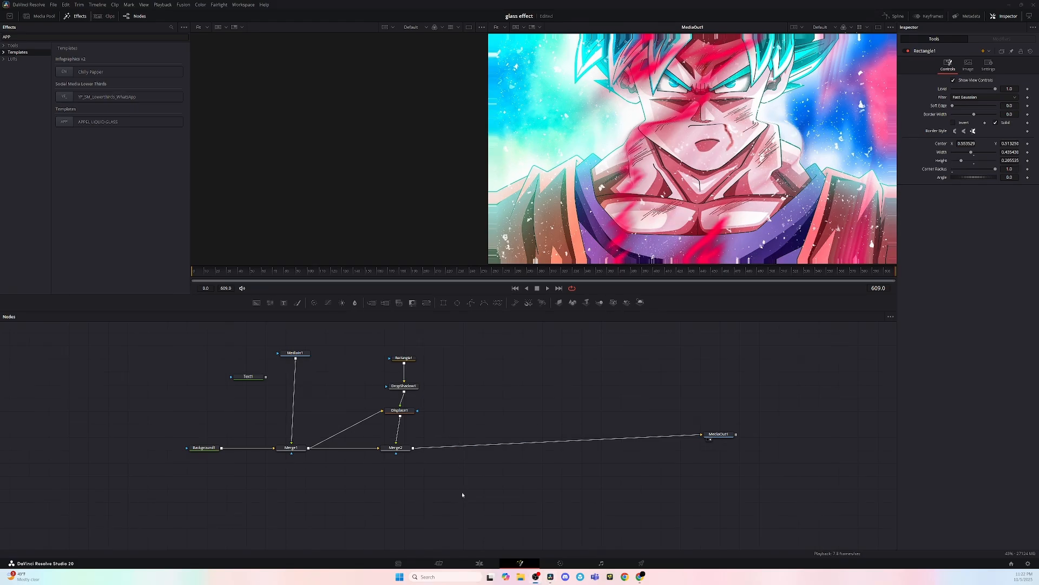
# Select the glass effect nodes Rectangle1, DropShadow1, Displace1 and Merge2 together
pyautogui.moveTo(463, 494); pyautogui.dragTo(327, 331)
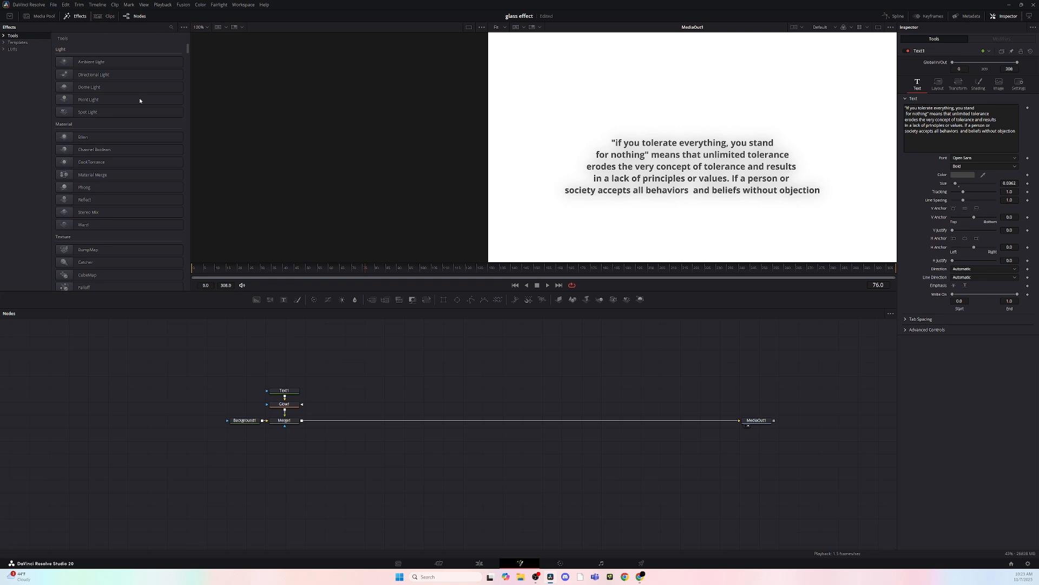
# Search the effects for "liqui" and add the APPEL LIQUID GLASS template between Merge1 and MediaOut1
pyautogui.write('liqui')
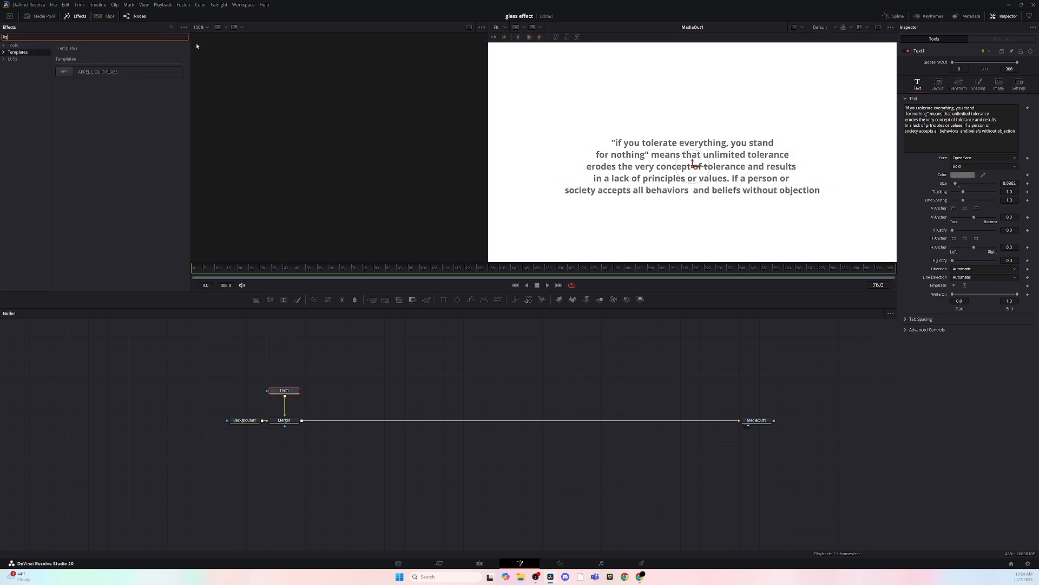
pyautogui.moveTo(141, 71); pyautogui.dragTo(354, 383)
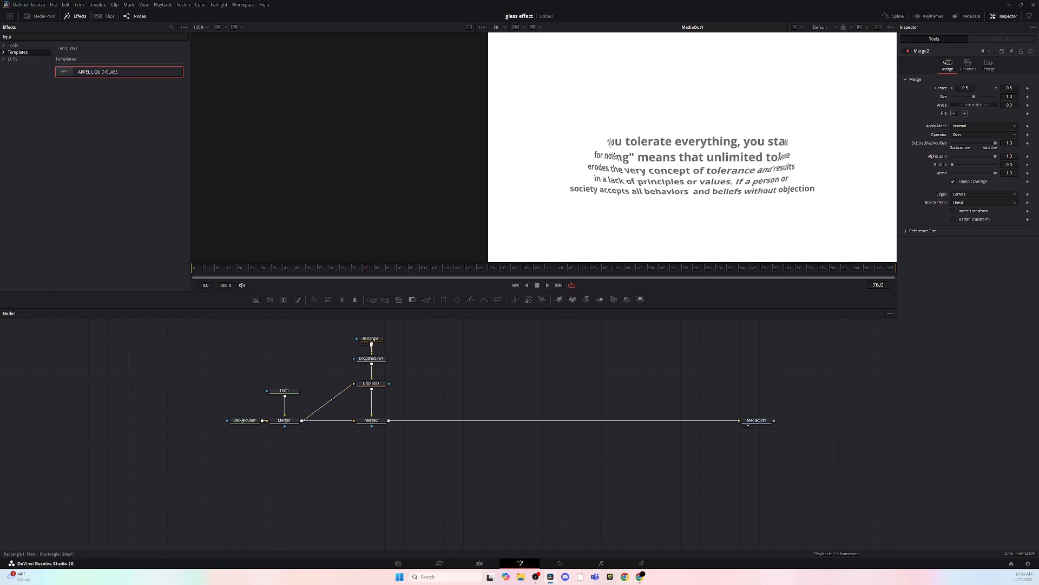
# Check the template's Rectangle1 node and raise the Light Power of Displace1
pyautogui.click(372, 340)
pyautogui.click(371, 383)
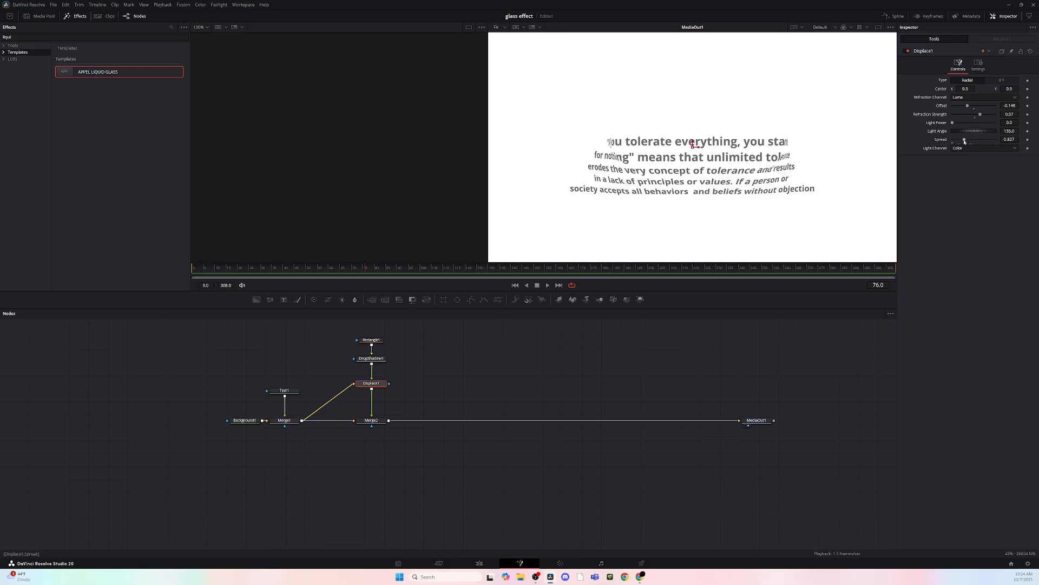
pyautogui.moveTo(953, 123); pyautogui.dragTo(1005, 129)
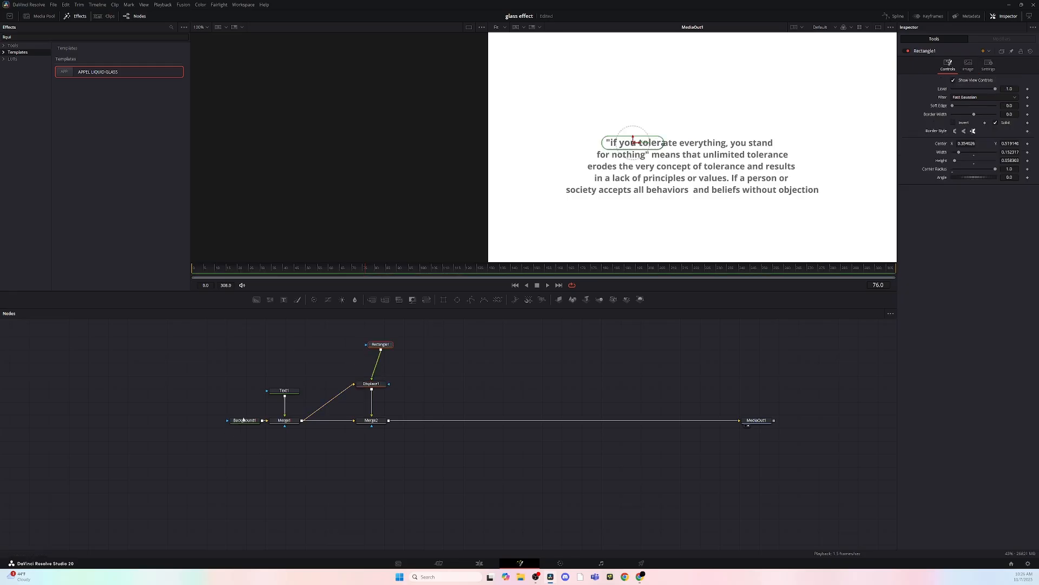
# Change the fill type of Background1 from solid color to Gradient
pyautogui.click(243, 420)
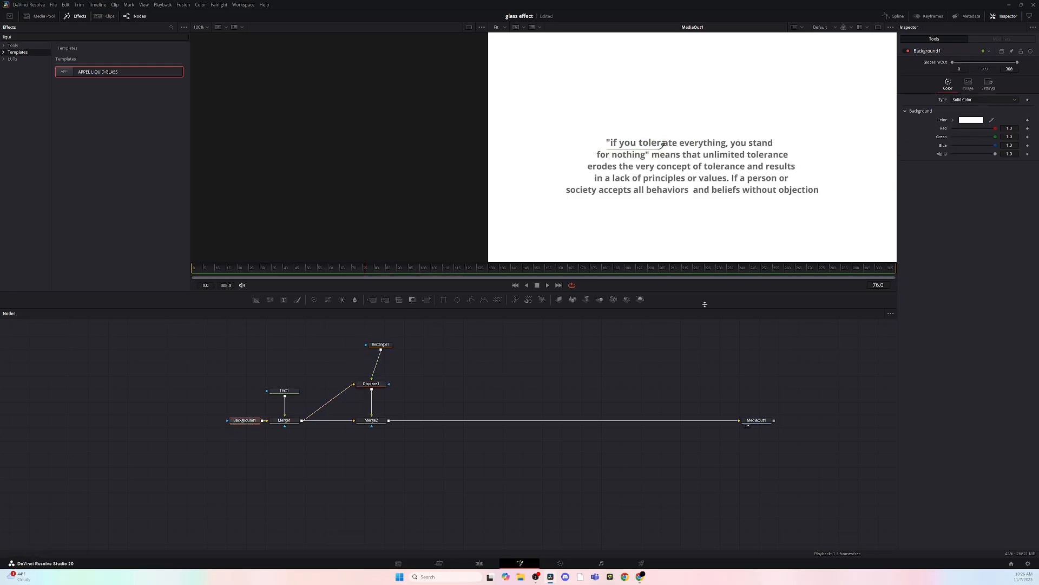
pyautogui.click(972, 119)
pyautogui.click(623, 406)
pyautogui.click(984, 100)
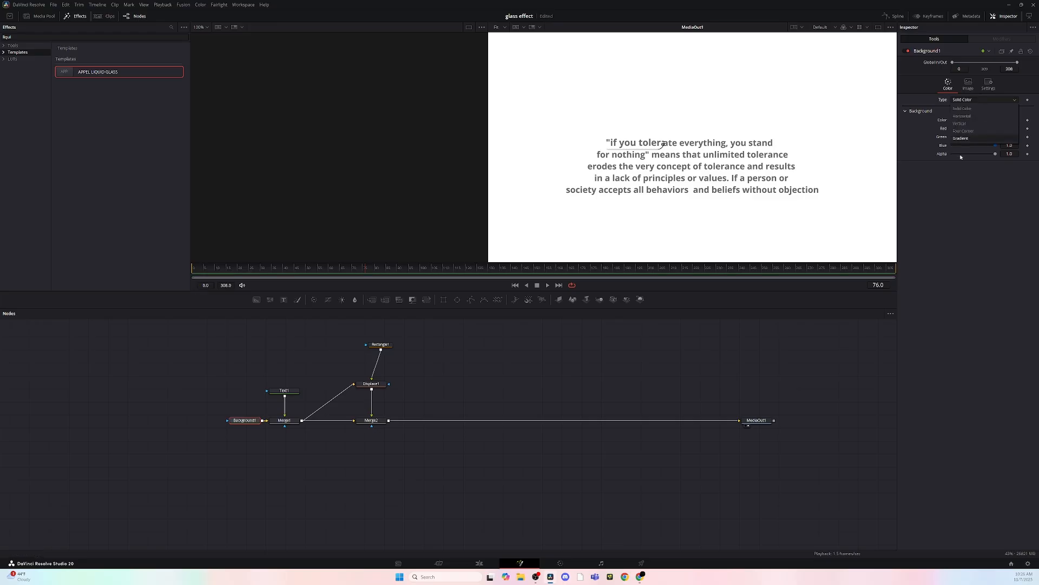
pyautogui.click(967, 140)
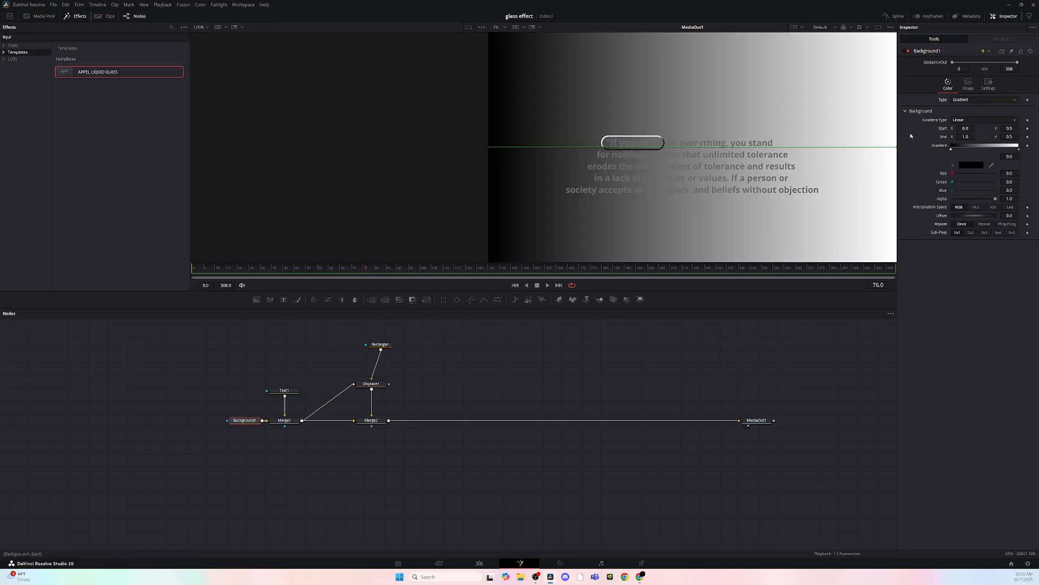
# Set the gradient's dark stop to grey at about 0.247 RGB and adjust the gradient so white begins near mid-frame
pyautogui.click(969, 165)
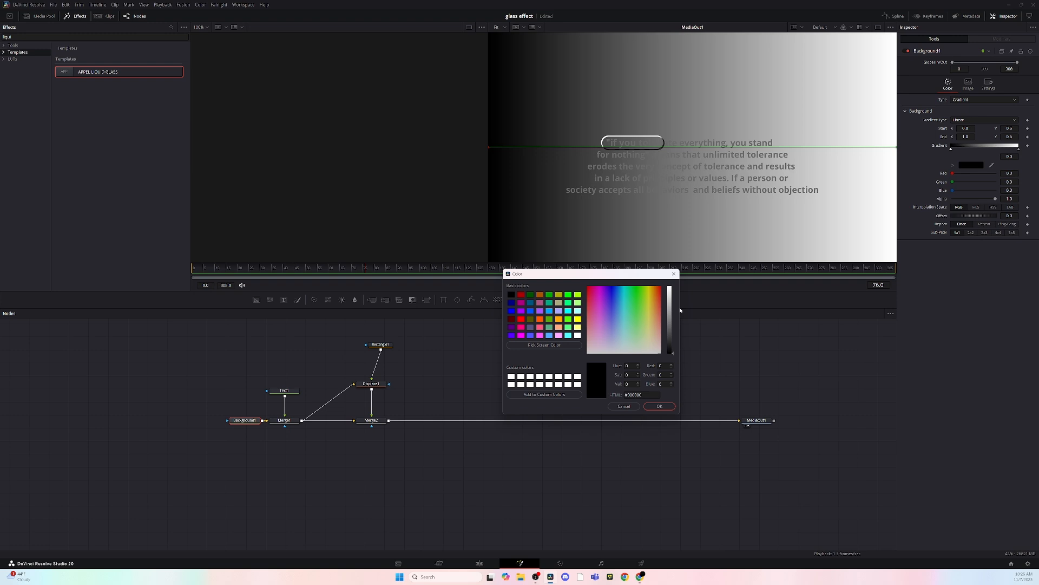
pyautogui.click(674, 337)
pyautogui.click(660, 406)
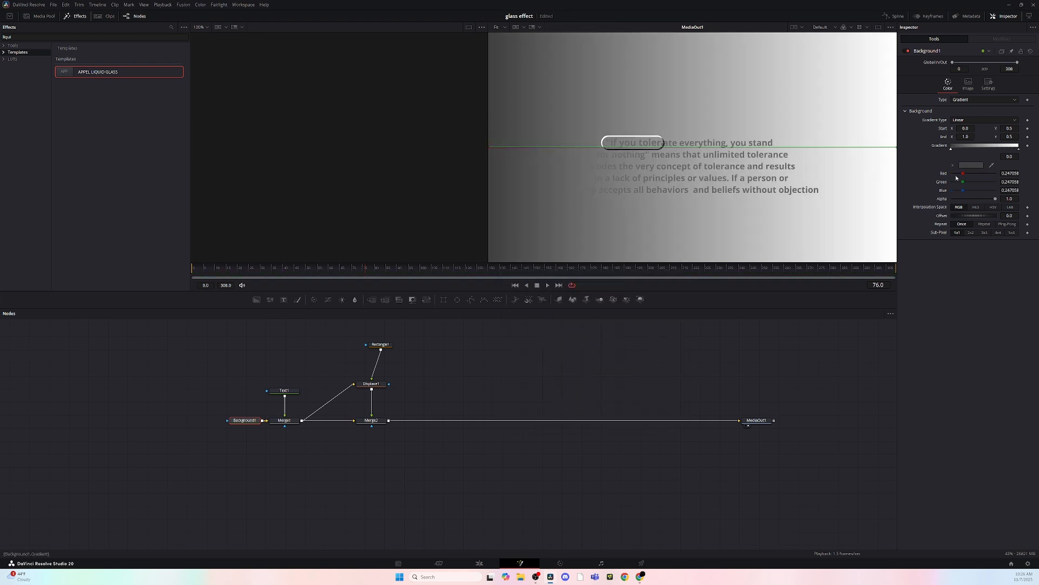
pyautogui.moveTo(952, 148); pyautogui.dragTo(879, 165)
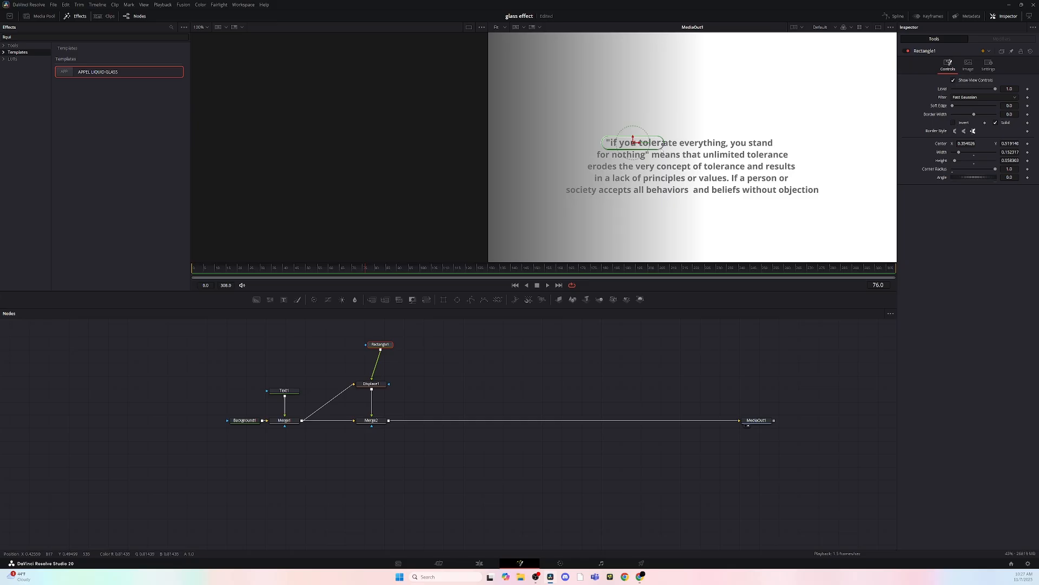
# Animate Rectangle1's Center from X about 0.363 at frame 20 to about 0.526 over "everything" at frame 76
pyautogui.moveTo(662, 149); pyautogui.dragTo(708, 139)
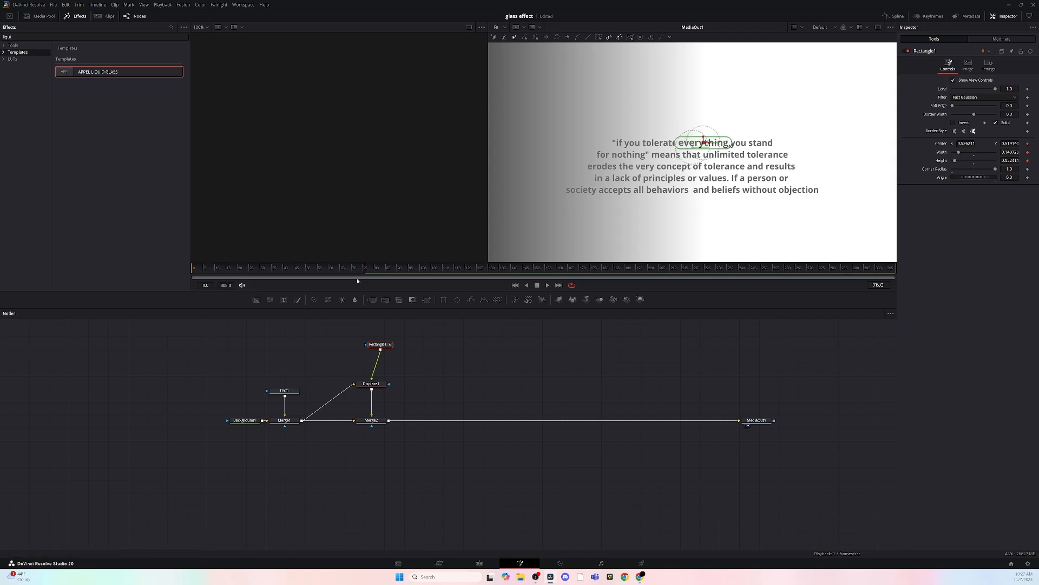
pyautogui.click(341, 269)
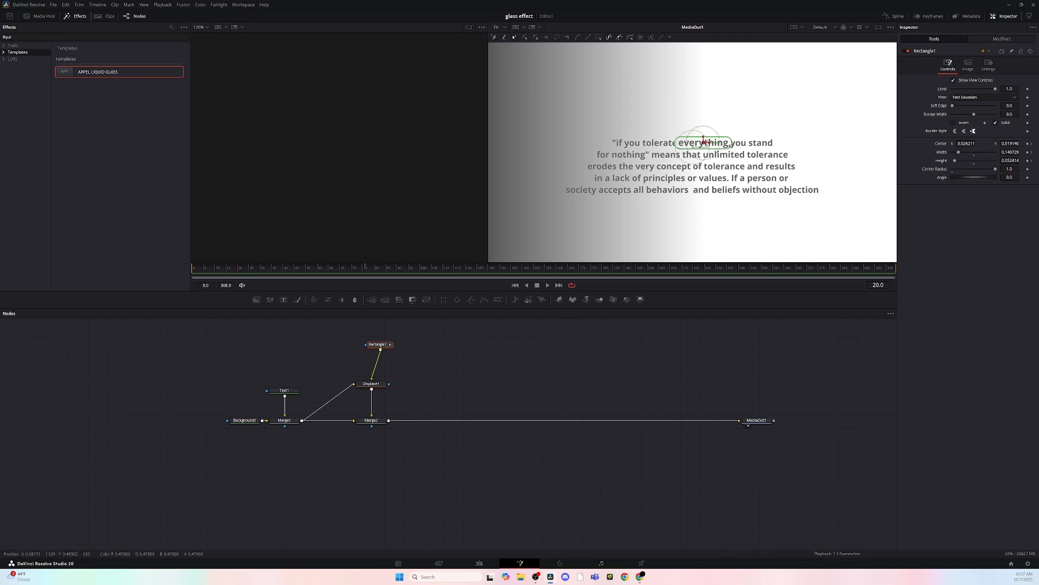
pyautogui.moveTo(703, 142); pyautogui.dragTo(642, 148)
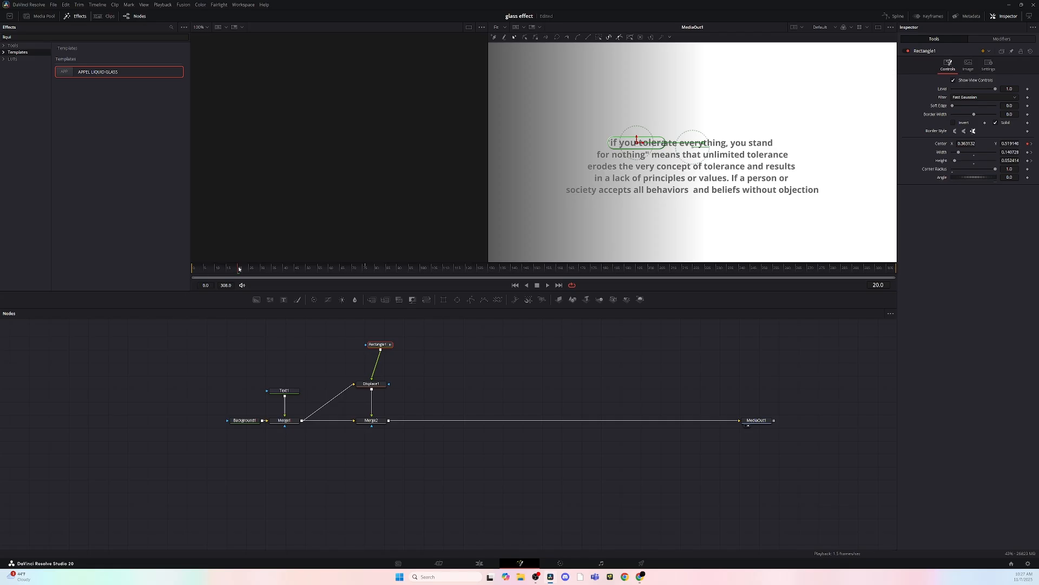
# Shrink Rectangle1's Width and Height to practically zero at frame 0 and keyframe them larger a few frames on
pyautogui.moveTo(234, 269); pyautogui.dragTo(199, 265)
pyautogui.moveTo(1015, 152); pyautogui.dragTo(940, 152)
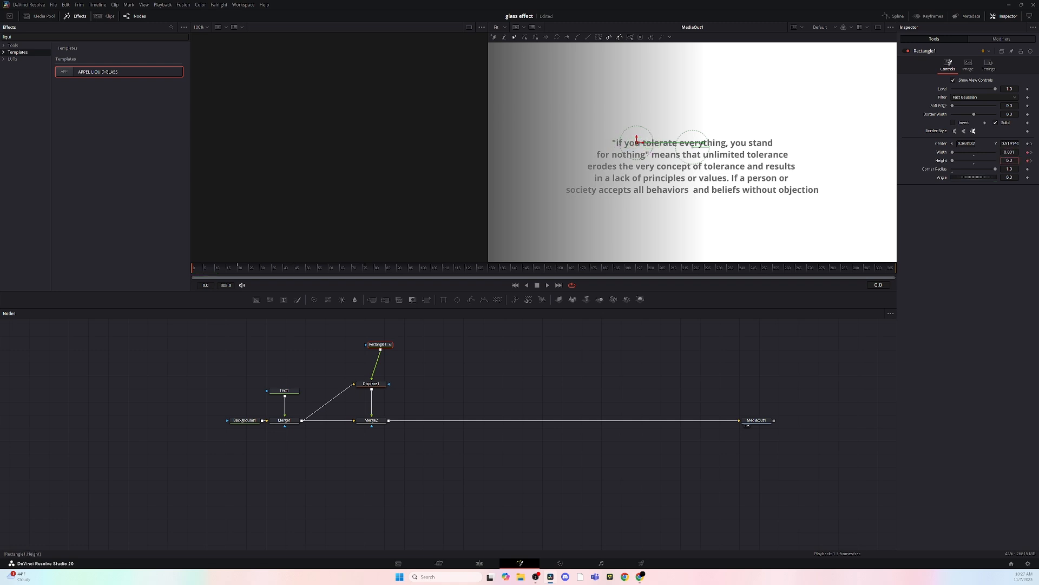
pyautogui.click(214, 269)
pyautogui.moveTo(1014, 154); pyautogui.dragTo(1035, 161)
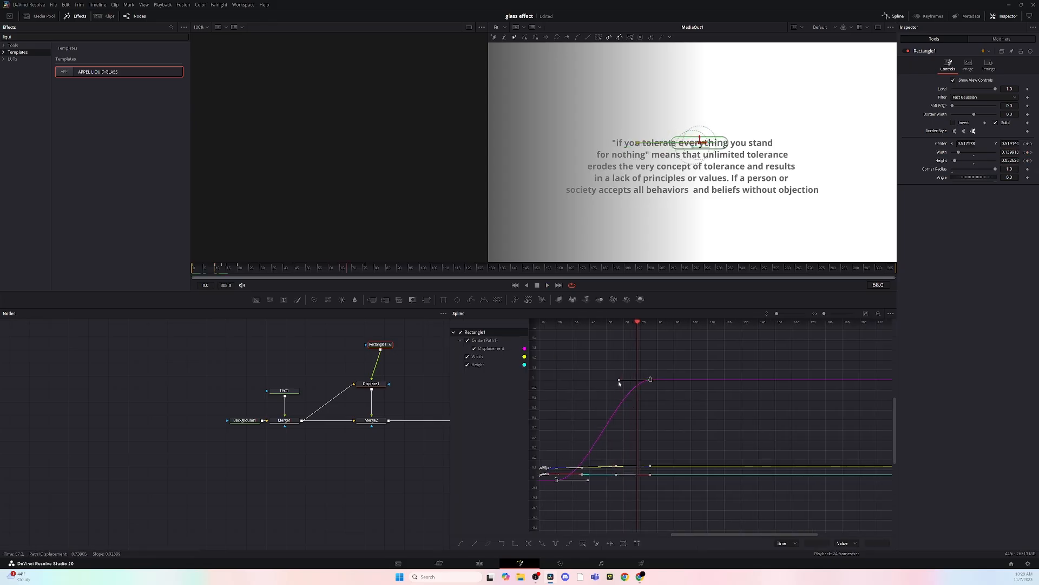
# Reshape the spline handles of Rectangle1's Displacement, Width and Height for smoother easing, and play the animation
pyautogui.moveTo(618, 381); pyautogui.dragTo(577, 384)
pyautogui.click(674, 430)
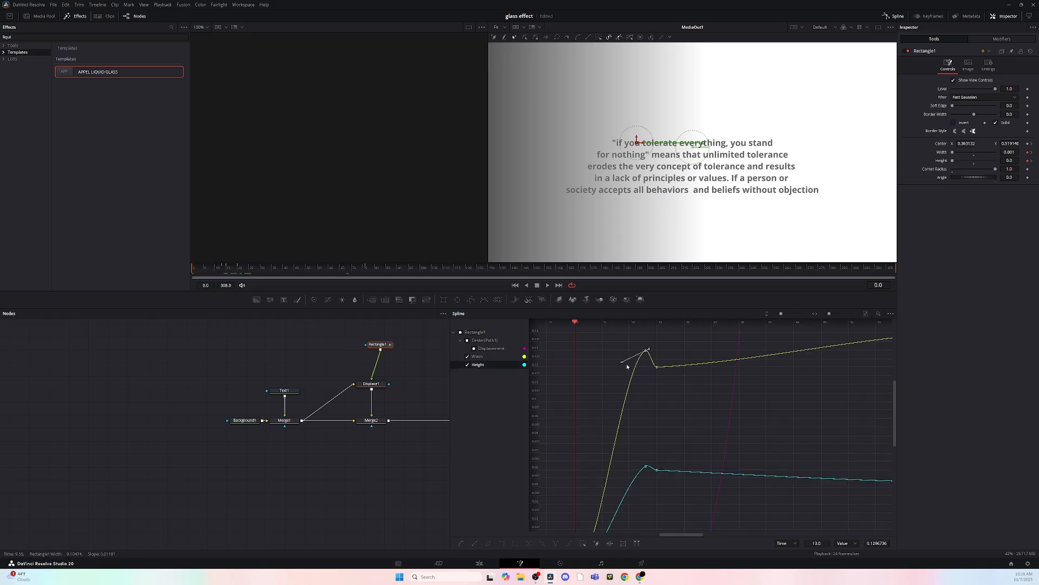
pyautogui.moveTo(626, 365); pyautogui.dragTo(614, 339)
pyautogui.click(624, 360)
pyautogui.click(646, 352)
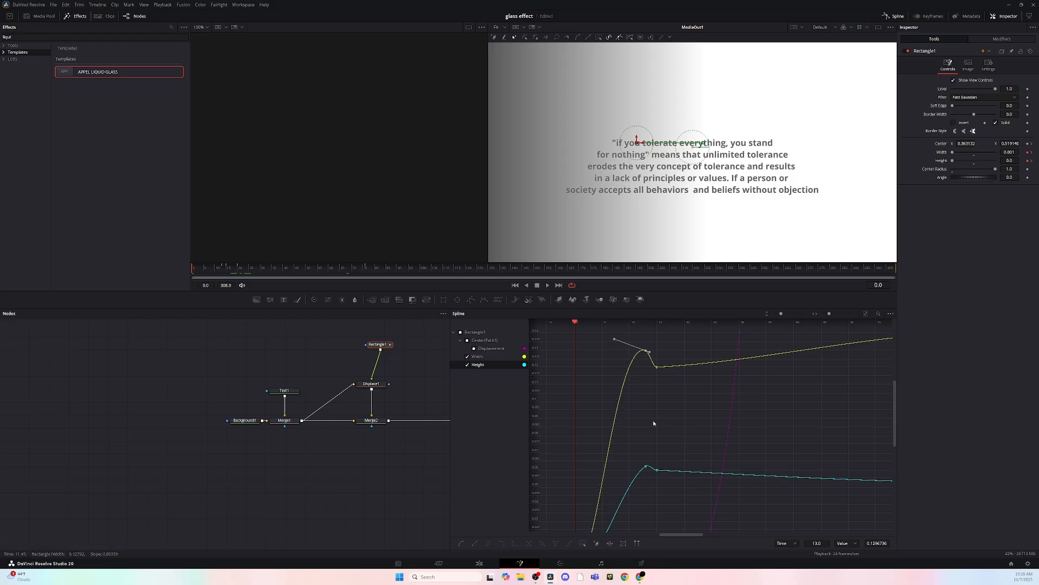
pyautogui.click(644, 466)
pyautogui.moveTo(628, 468); pyautogui.dragTo(607, 452)
pyautogui.press('space')
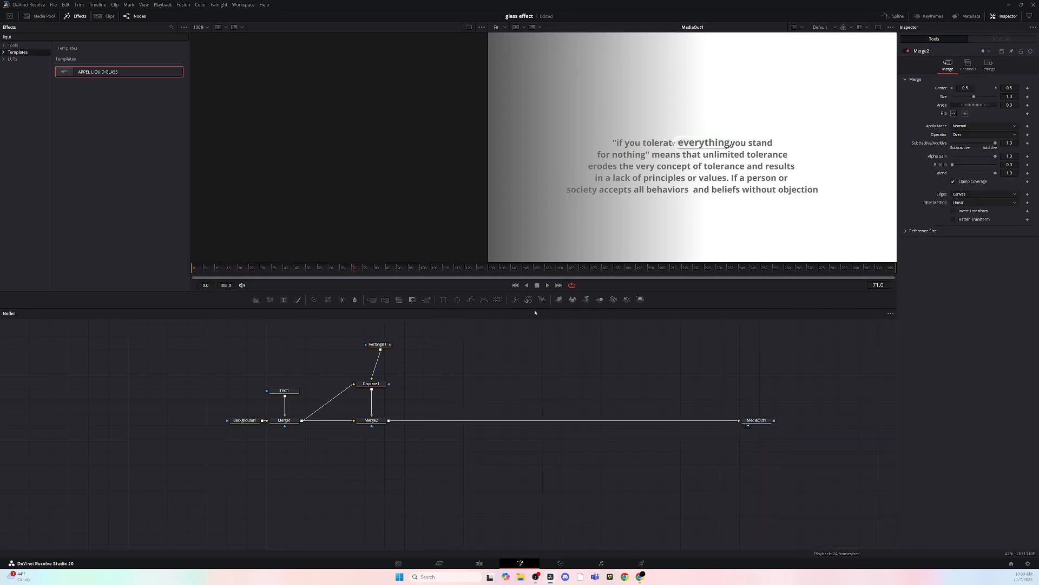
# Duplicate the Rectangle1, Displace1 and Merge2 nodes and insert the copy between Merge2 and MediaOut1
pyautogui.moveTo(231, 272); pyautogui.dragTo(375, 276)
pyautogui.moveTo(395, 436); pyautogui.dragTo(372, 343)
pyautogui.hotkey('ctrl', 'c')
pyautogui.hotkey('ctrl', 'v')
pyautogui.moveTo(449, 377); pyautogui.dragTo(440, 422)
# Connect the output of Merge2 to the input of the copied Displace1_1 node
pyautogui.click(450, 344)
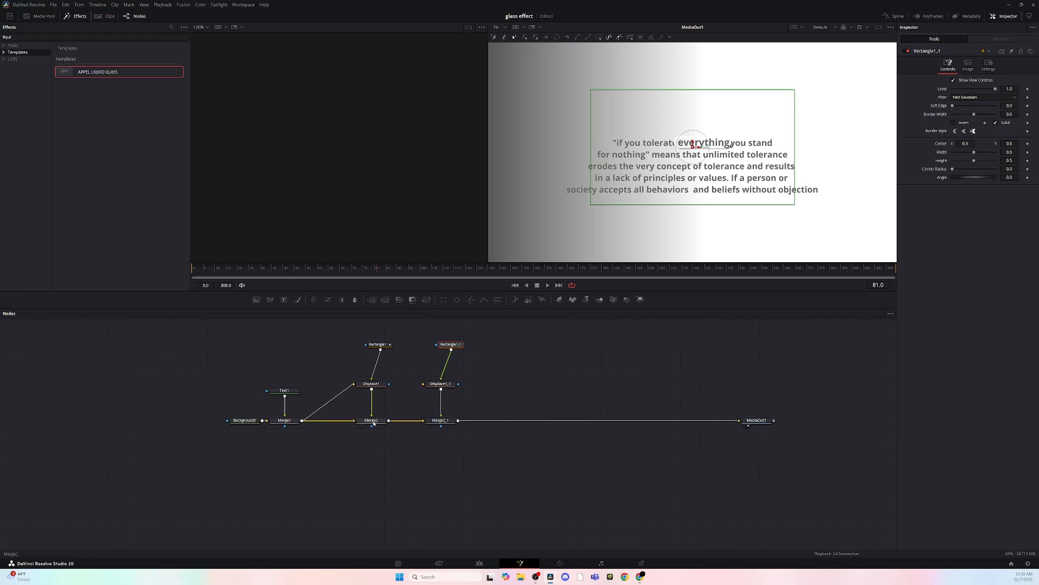
pyautogui.moveTo(389, 420); pyautogui.dragTo(441, 383)
pyautogui.click(447, 384)
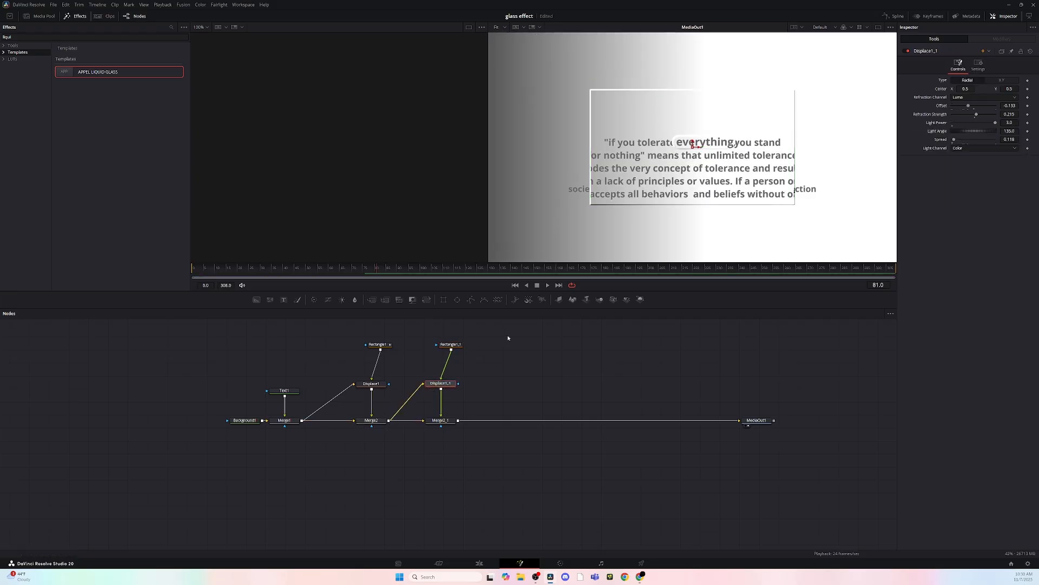
# Reshape Rectangle1_1 into a bar above the text: Width about 0.457, Height about 0.085, Center Y about 0.625, Corner Radius 0.449
pyautogui.click(463, 345)
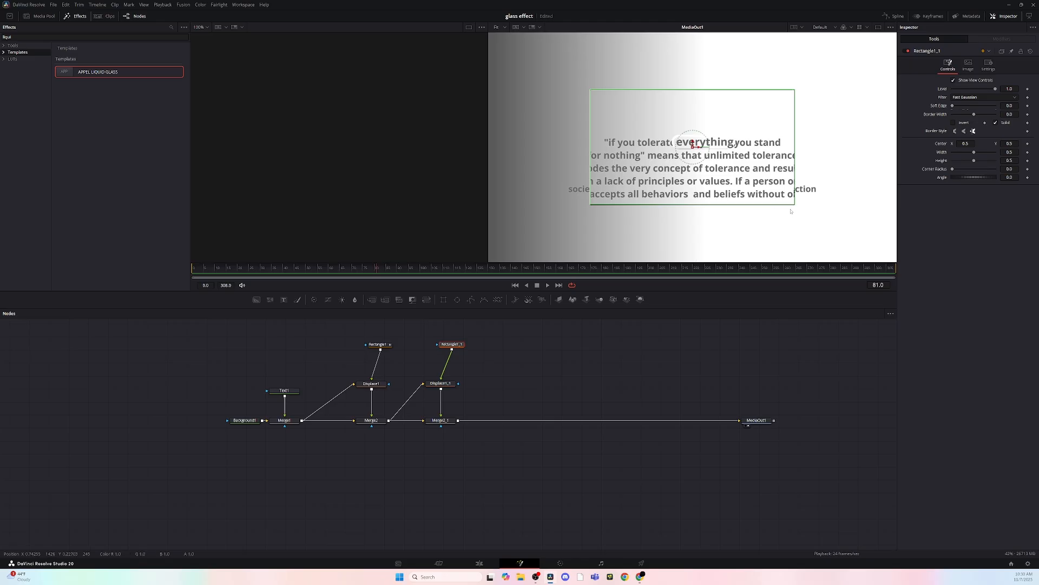
pyautogui.moveTo(794, 204); pyautogui.dragTo(765, 156)
pyautogui.moveTo(692, 147); pyautogui.dragTo(693, 111)
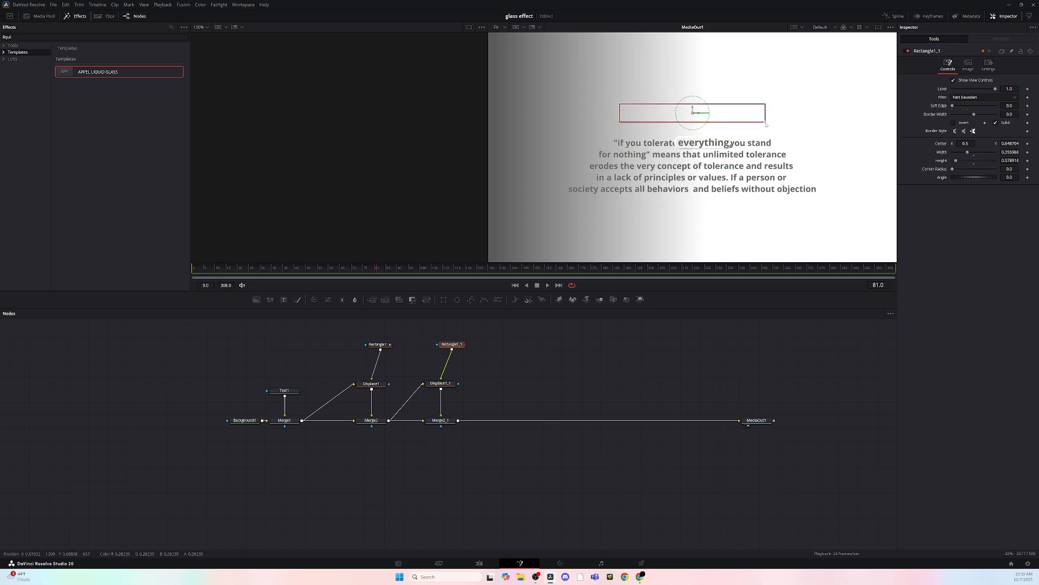
pyautogui.moveTo(765, 122); pyautogui.dragTo(786, 123)
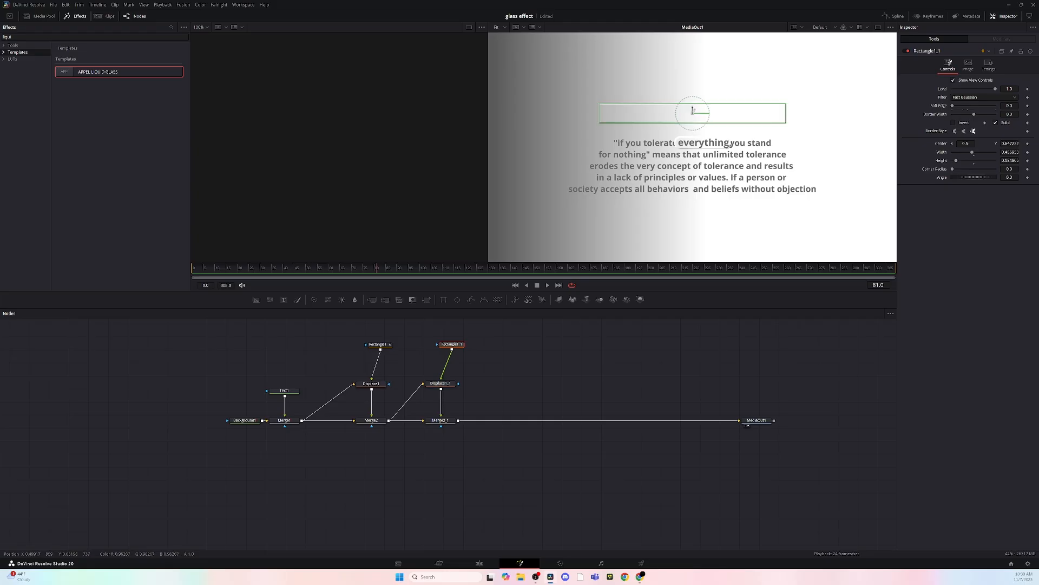
pyautogui.moveTo(694, 110); pyautogui.dragTo(694, 116)
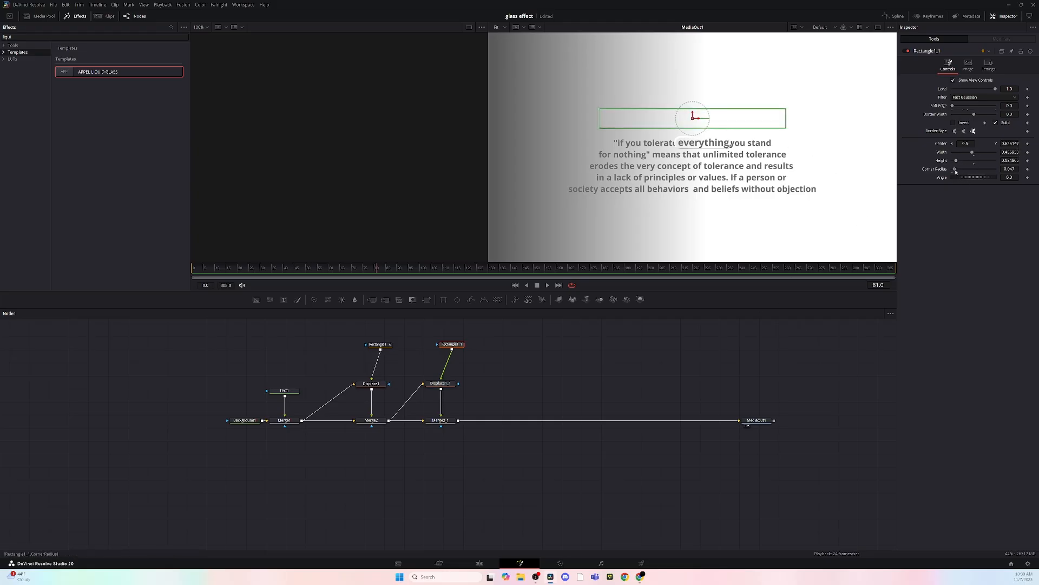
pyautogui.click(633, 385)
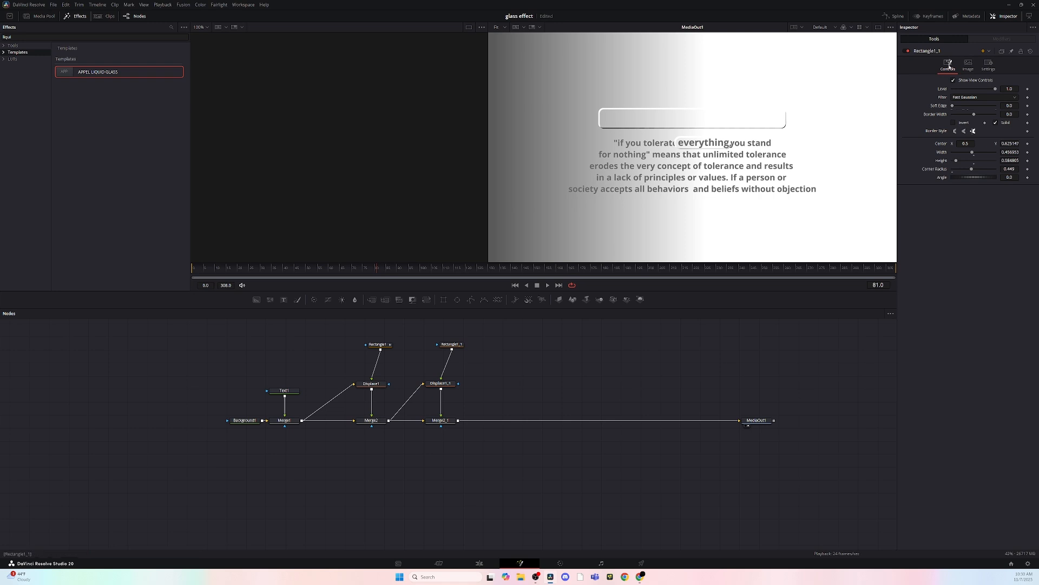
# Adjust the Spread of Displace1_1 to tune the glass bar's edge highlight
pyautogui.click(440, 383)
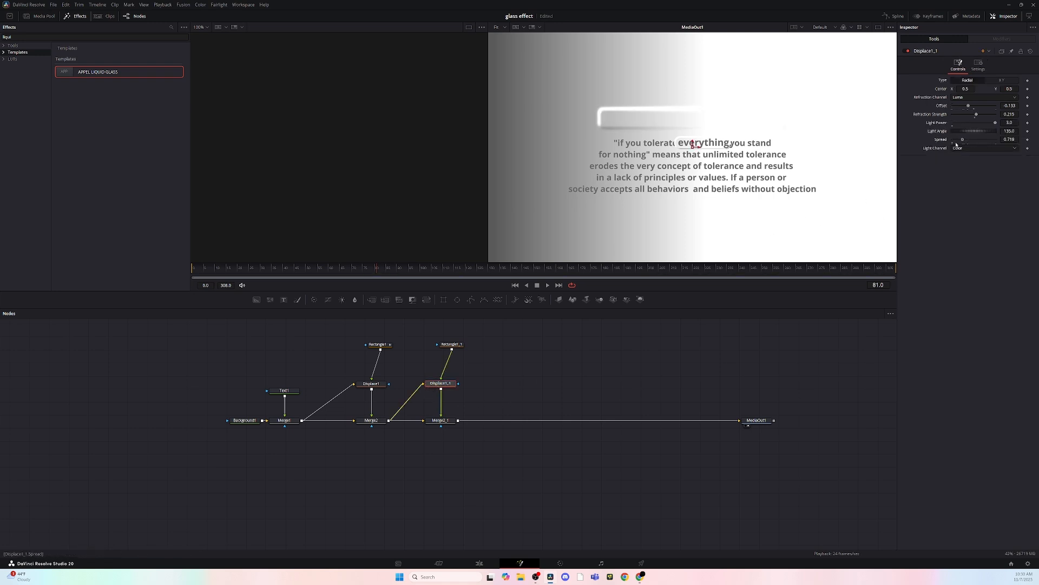
pyautogui.moveTo(958, 139); pyautogui.dragTo(1027, 120)
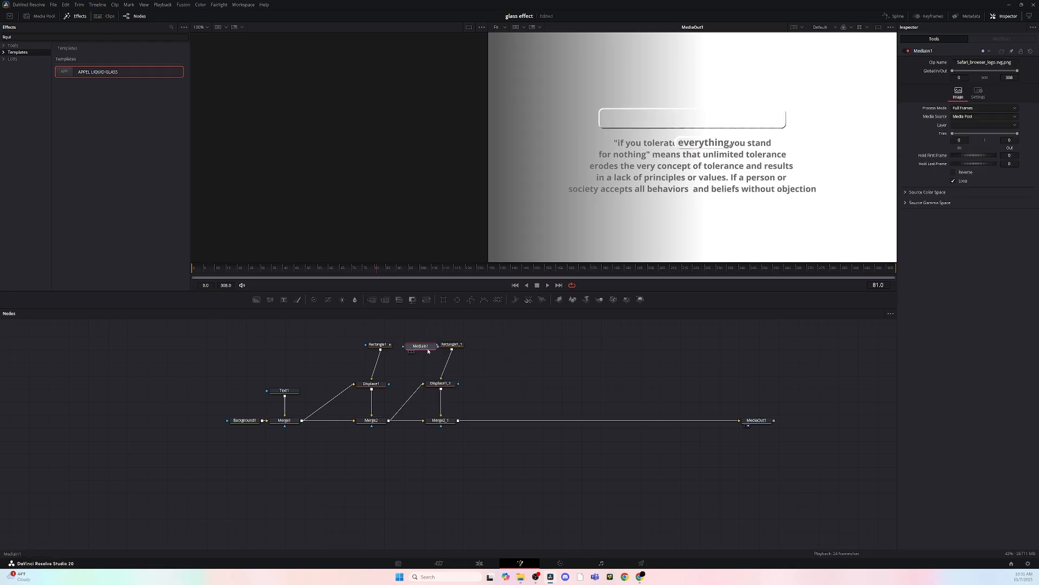
# Merge the Safari logo MediaIn1 over the output of Merge2_1 and add a Transform node after the logo
pyautogui.moveTo(428, 349); pyautogui.dragTo(458, 424)
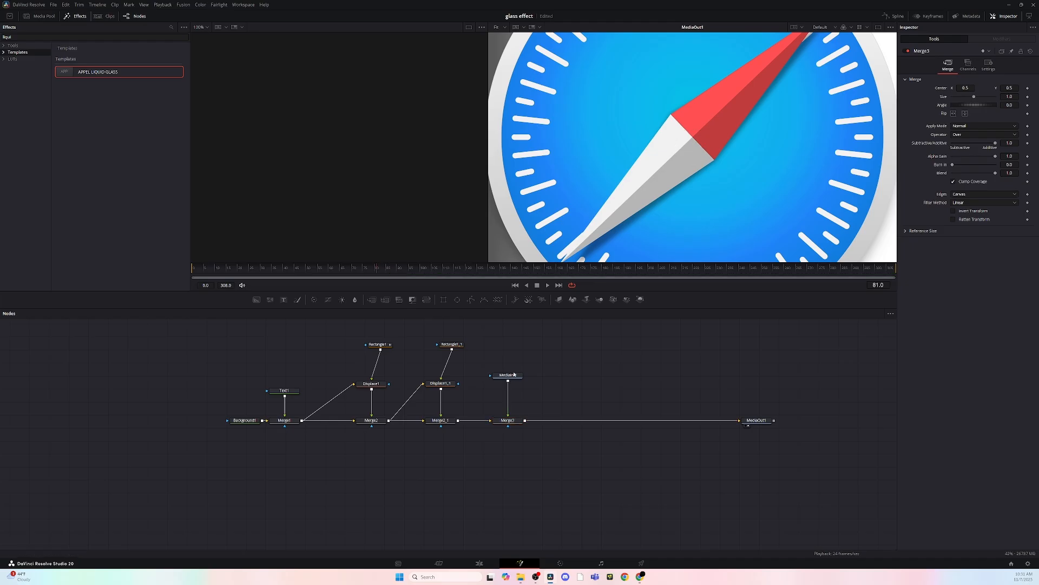
pyautogui.hotkey('shift', 'space')
pyautogui.write('tra')
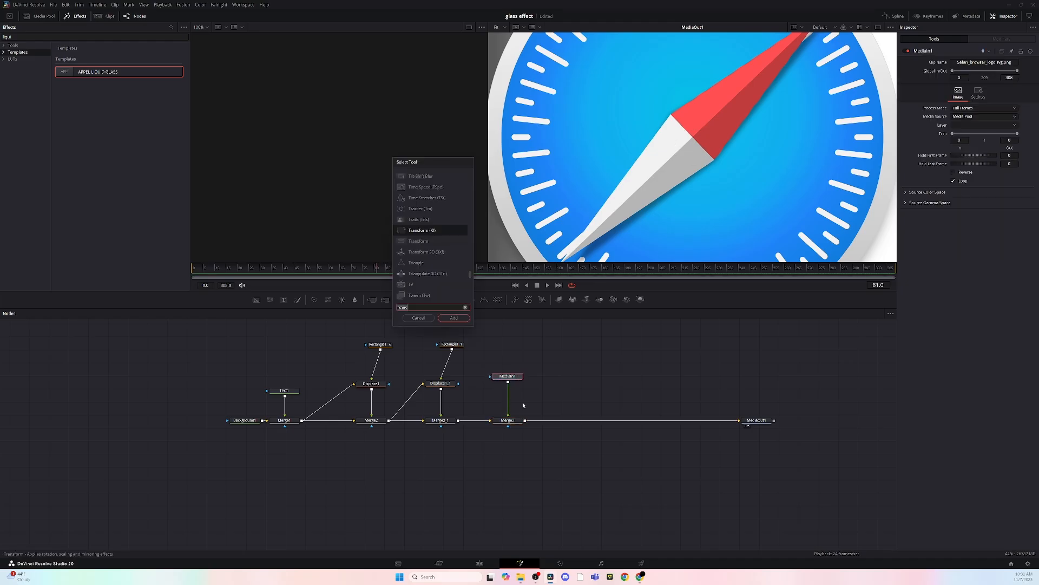
pyautogui.write('ns')
pyautogui.click(459, 319)
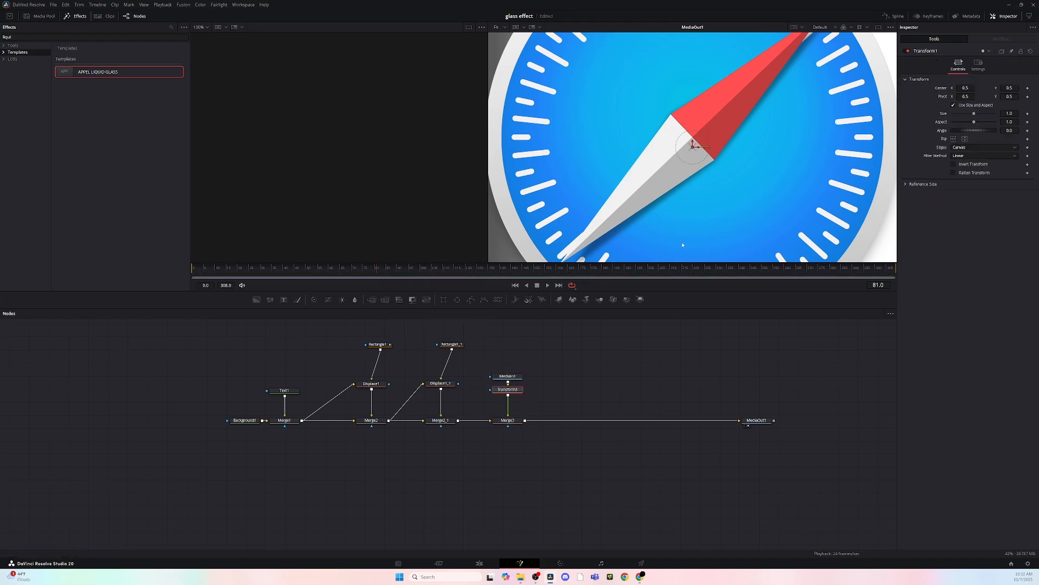
# Scale the Safari logo to a Size of about 0.041 and move it onto the glass bar at Center Y about 0.568
pyautogui.moveTo(1010, 113); pyautogui.dragTo(700, 145)
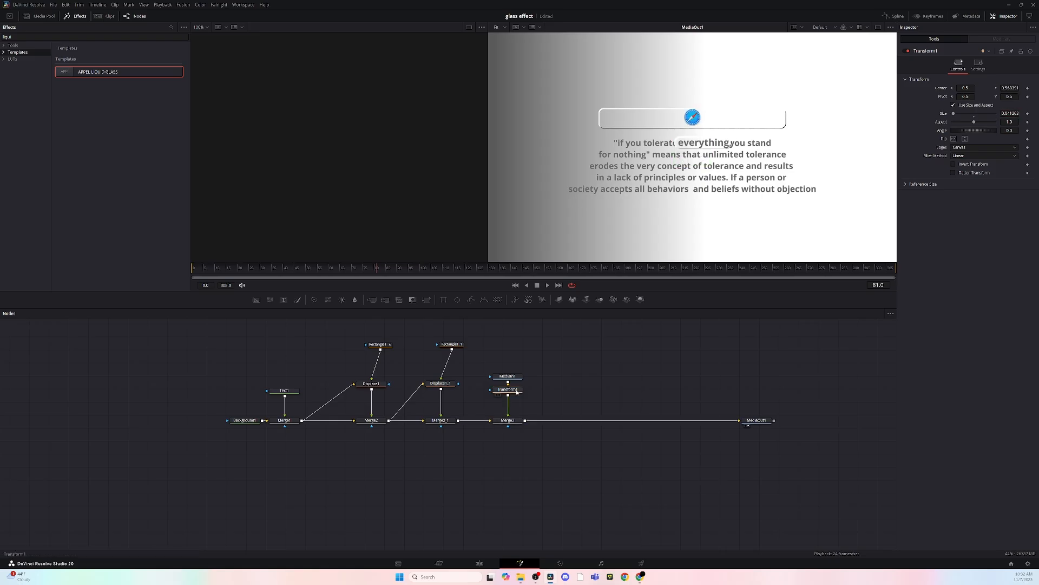
pyautogui.click(497, 391)
# Keyframe the Width and Height of Rectangle1_1 at frame 20
pyautogui.click(224, 270)
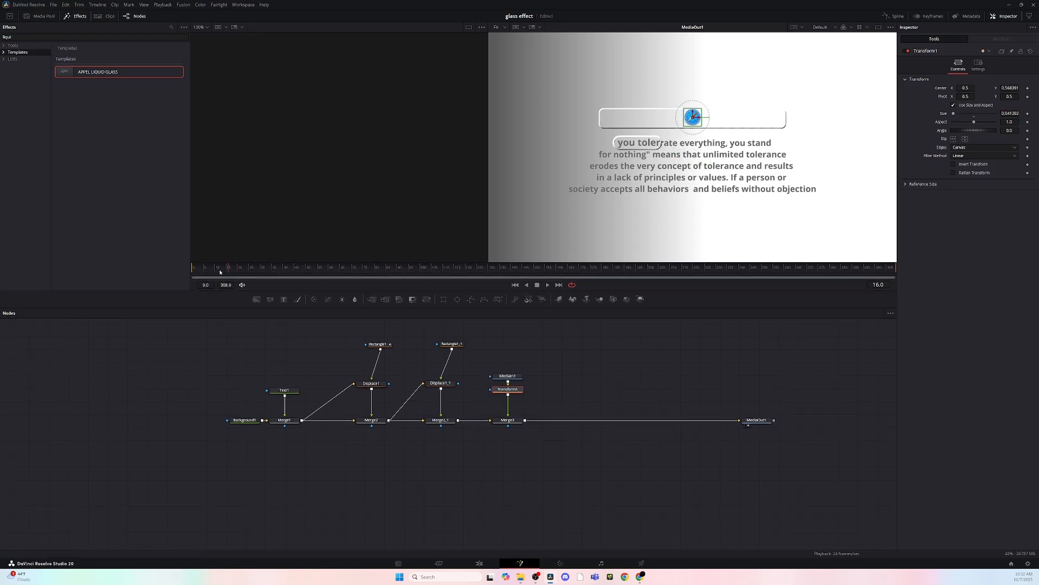
pyautogui.moveTo(223, 272); pyautogui.dragTo(236, 272)
pyautogui.click(451, 344)
pyautogui.click(250, 269)
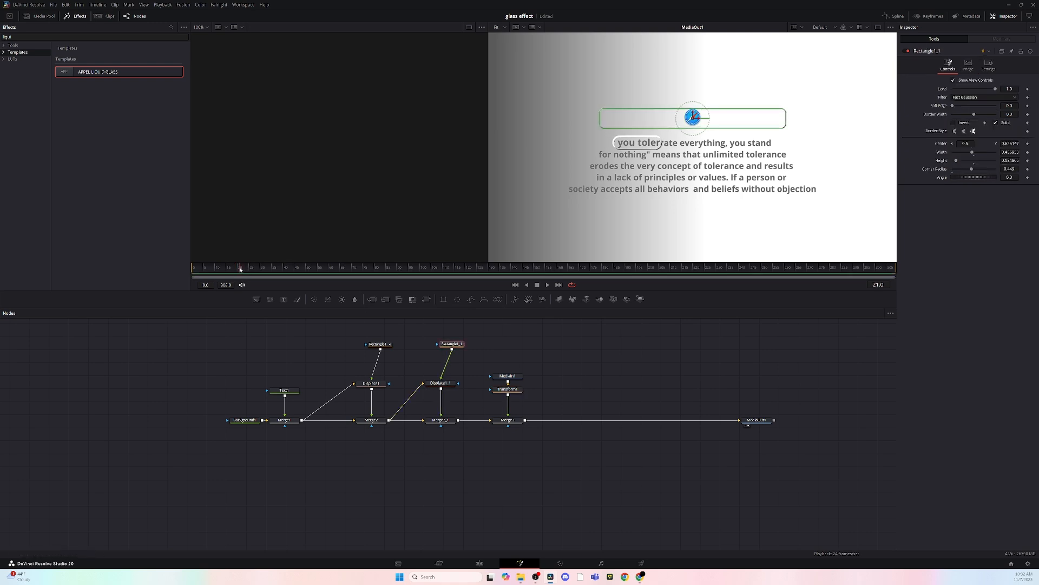
pyautogui.moveTo(241, 270); pyautogui.dragTo(239, 270)
pyautogui.click(1028, 152)
pyautogui.click(1028, 160)
# Reduce Rectangle1_1's Width and Height to zero at frame 0 and play back the bar's growth
pyautogui.moveTo(241, 271); pyautogui.dragTo(193, 269)
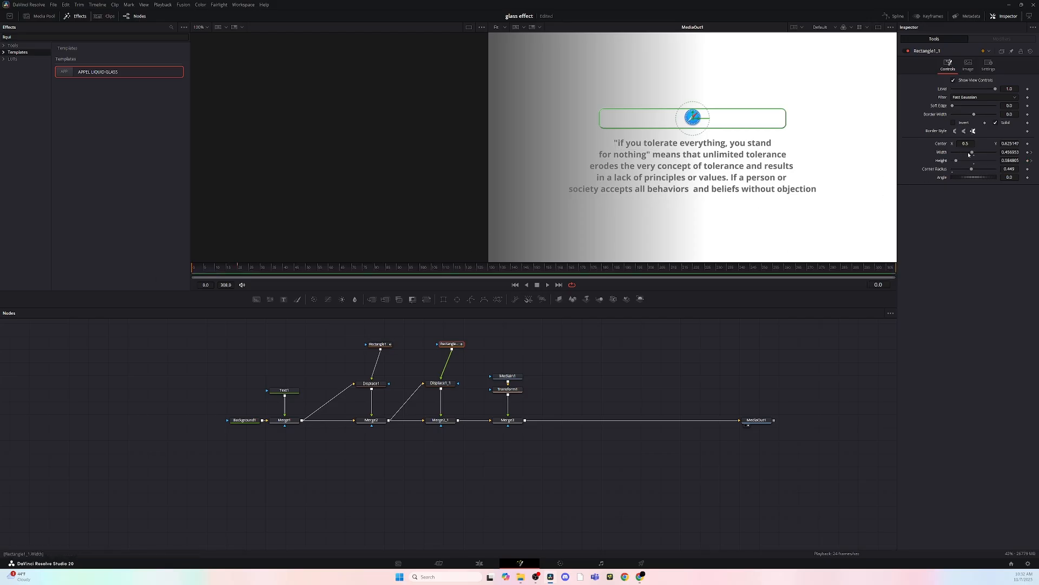
pyautogui.moveTo(971, 152); pyautogui.dragTo(951, 154)
pyautogui.moveTo(956, 161); pyautogui.dragTo(949, 163)
pyautogui.click(215, 267)
pyautogui.moveTo(199, 263); pyautogui.dragTo(196, 260)
pyautogui.press('space')
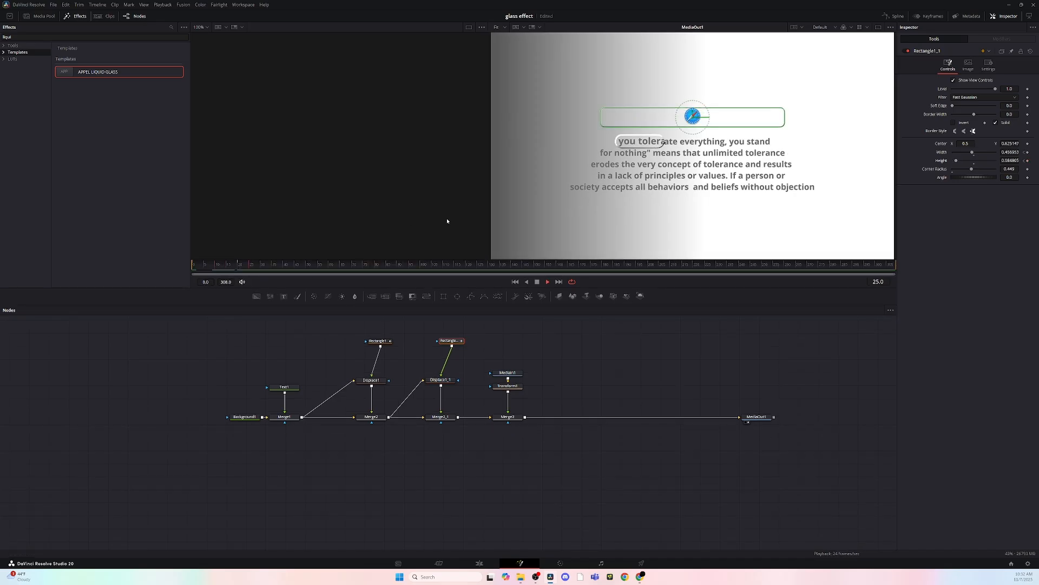
pyautogui.press('space')
# Open Rectangle1_1's Width and Height curves in the Spline editor and smooth all their keyframes
pyautogui.click(239, 267)
pyautogui.click(893, 16)
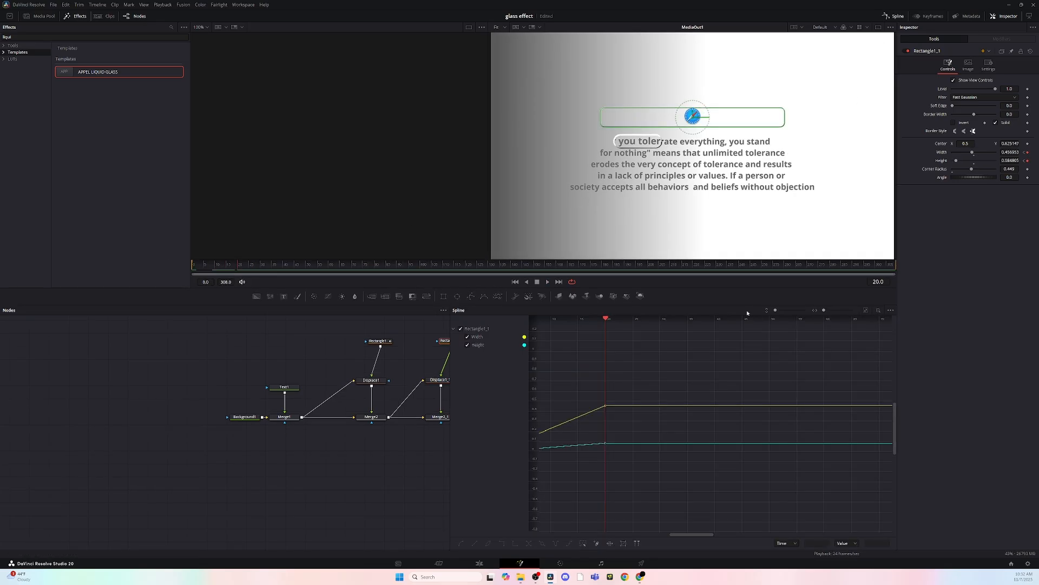
pyautogui.click(866, 310)
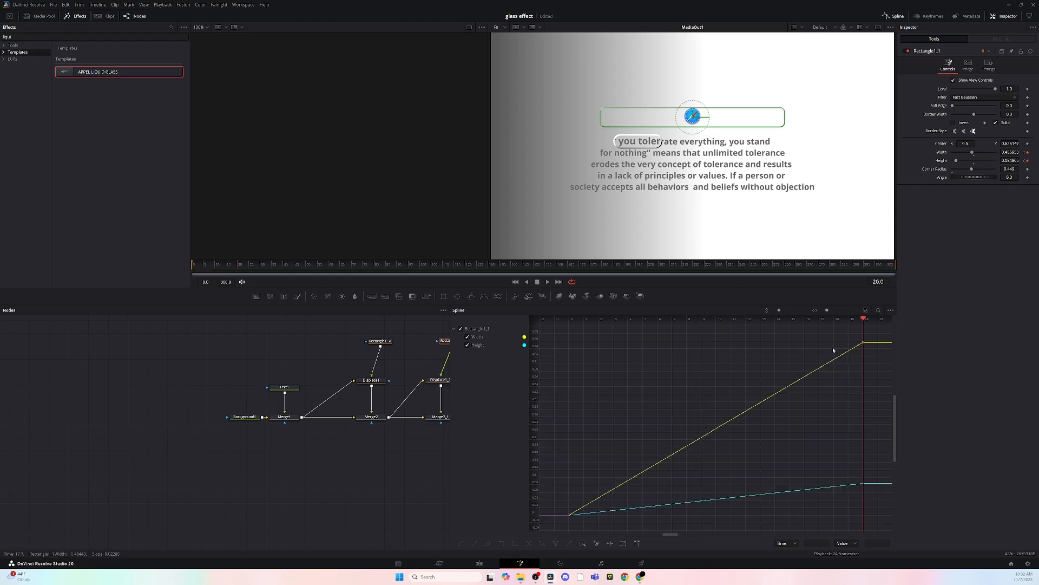
pyautogui.moveTo(883, 330); pyautogui.dragTo(542, 531)
pyautogui.press('f')
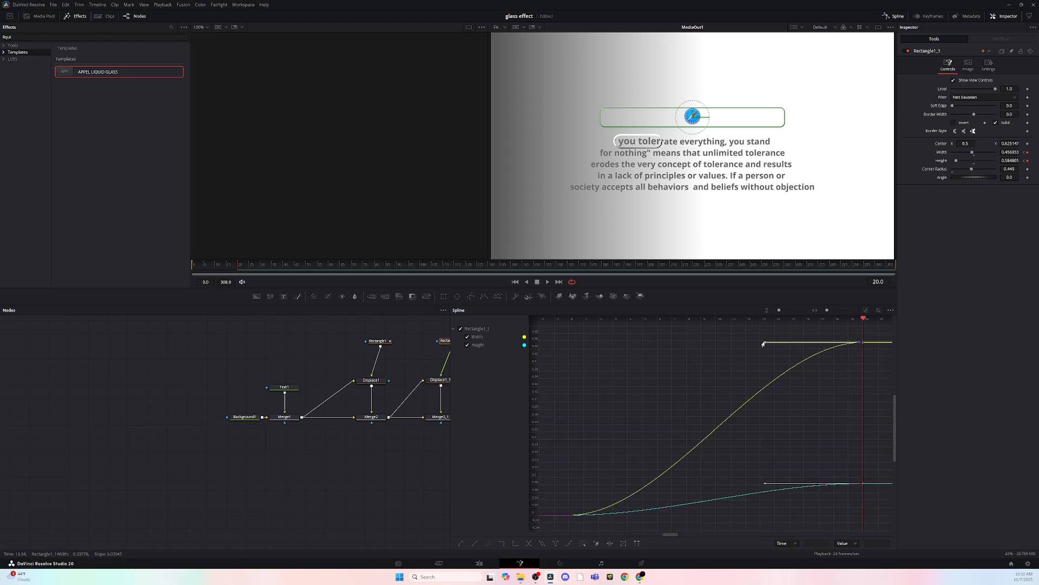
# Lengthen and slightly raise the incoming handles of the Width and Height curves' end keyframes, and play back the bar's growth
pyautogui.moveTo(766, 341); pyautogui.dragTo(712, 335)
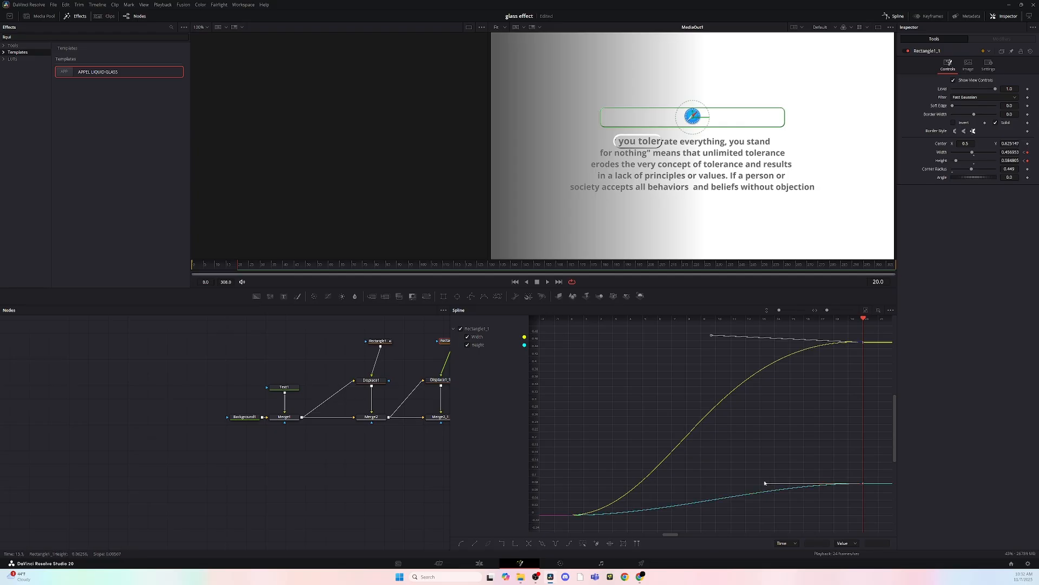
pyautogui.moveTo(765, 484); pyautogui.dragTo(725, 475)
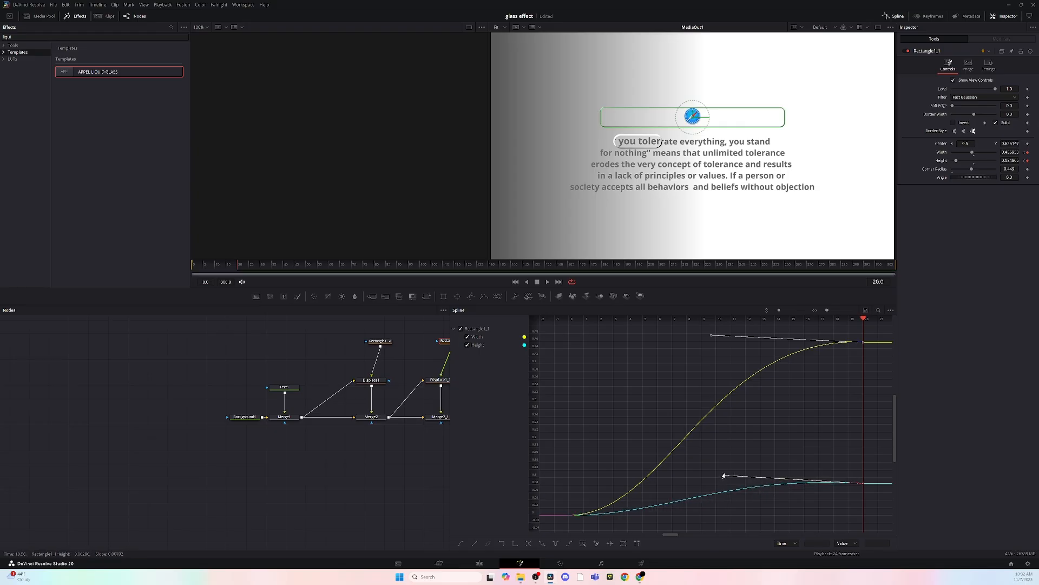
pyautogui.moveTo(235, 264); pyautogui.dragTo(192, 265)
pyautogui.press('space')
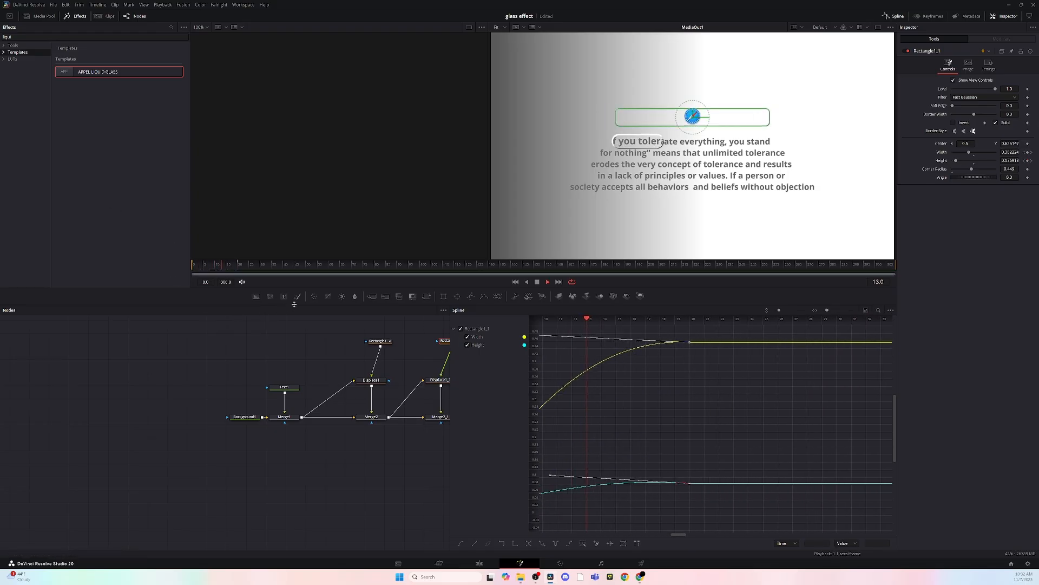
pyautogui.press('space')
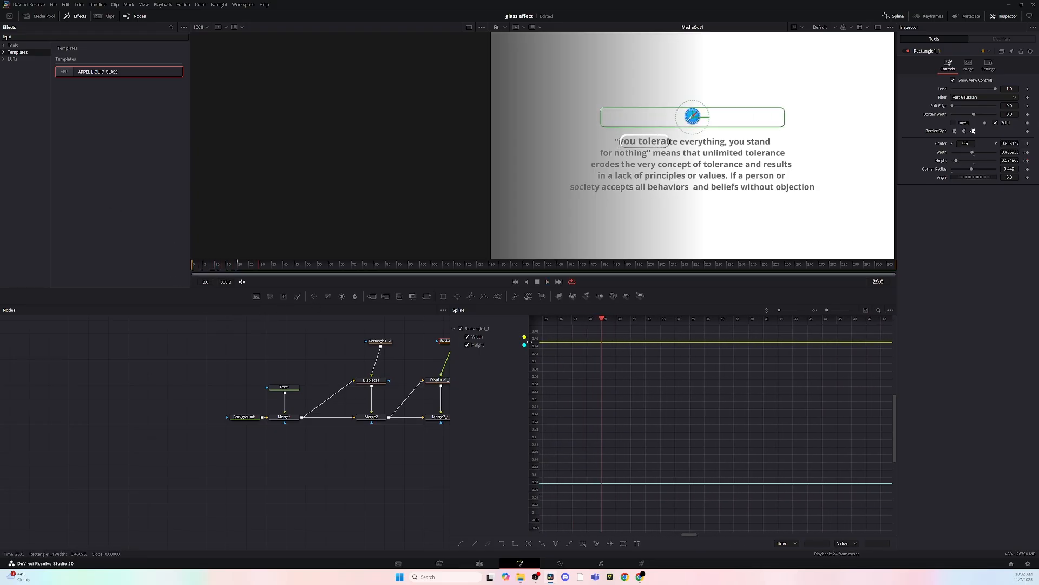
pyautogui.click(901, 21)
pyautogui.doubleClick(893, 7)
pyautogui.click(900, 20)
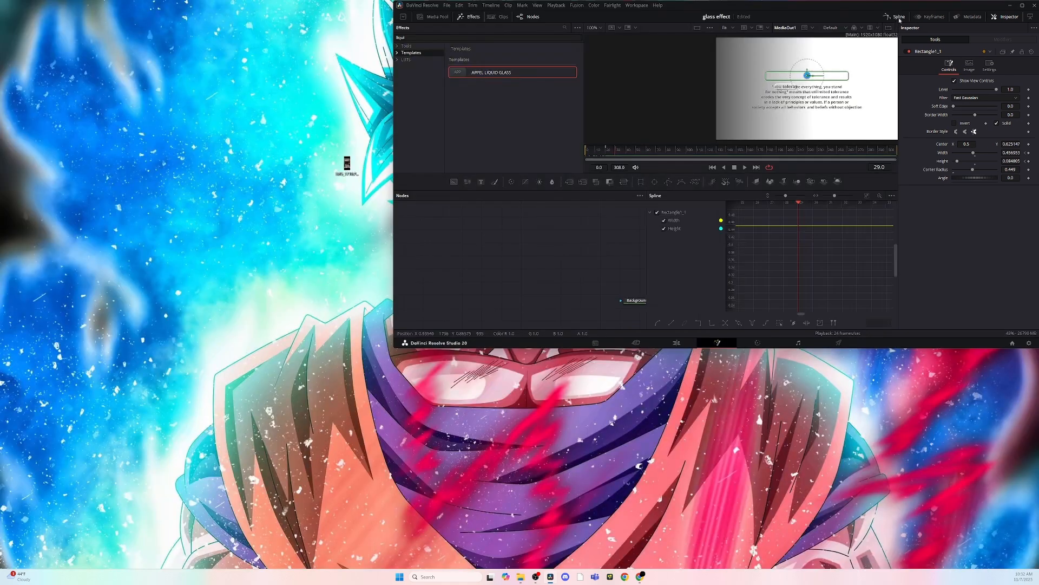
pyautogui.doubleClick(897, 6)
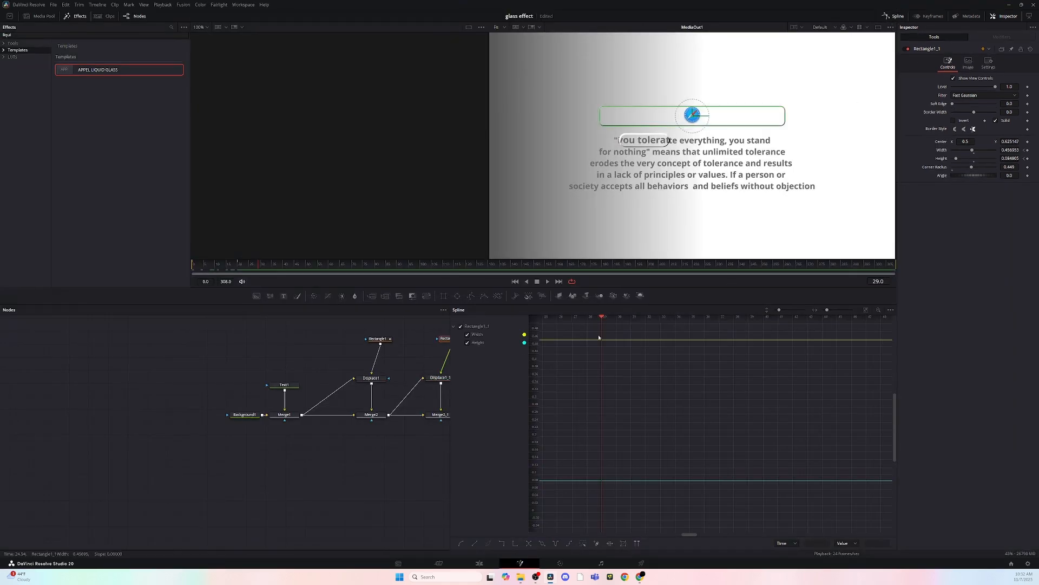
# Raise the incoming handle of Rectangle1_1's Width curve further for a slight overshoot, play back the animation and close the Spline editor
pyautogui.hotkey('ctrl', 'f')
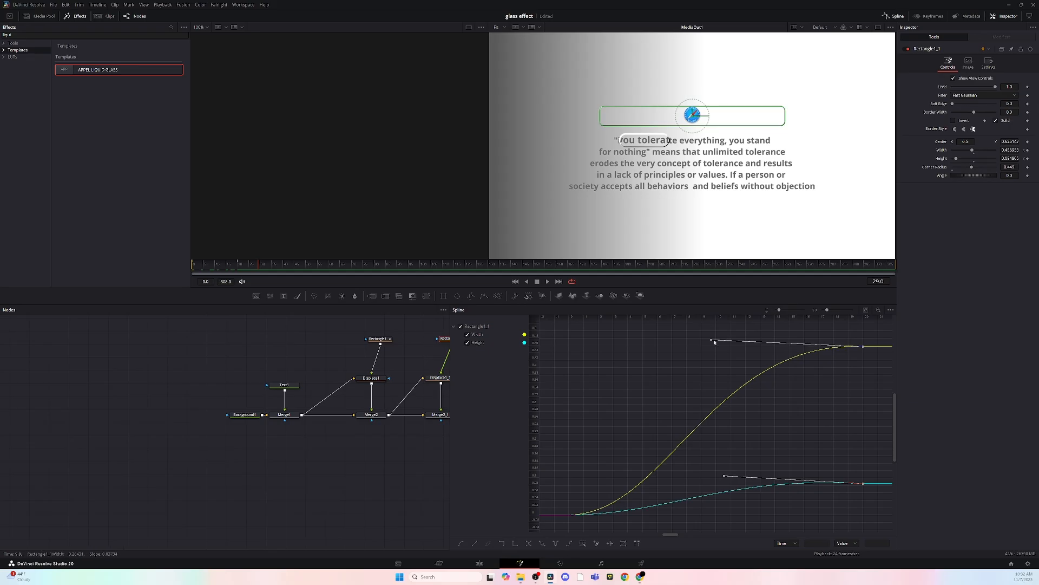
pyautogui.moveTo(711, 341); pyautogui.dragTo(701, 324)
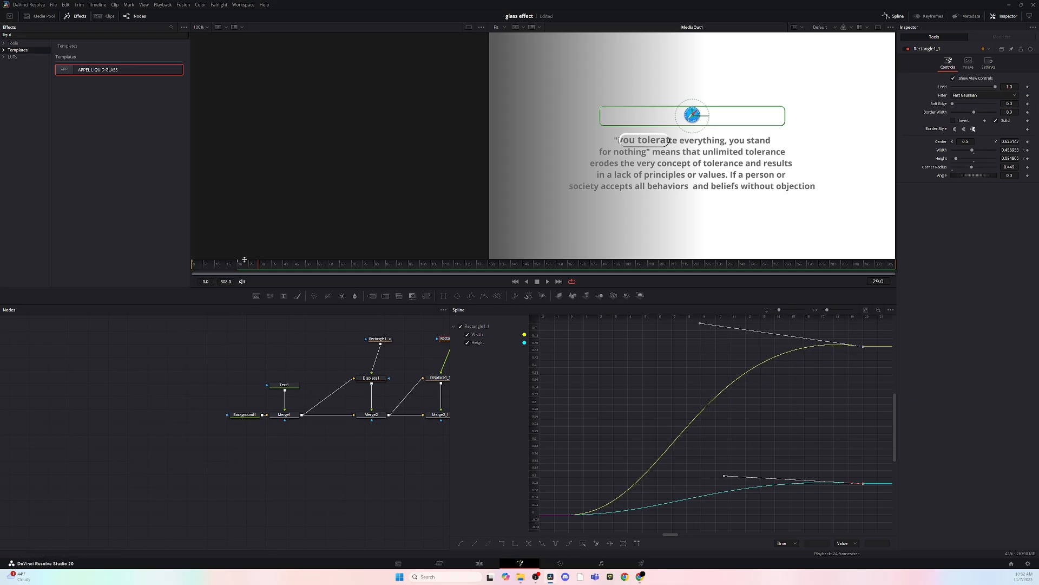
pyautogui.moveTo(239, 265); pyautogui.dragTo(142, 278)
pyautogui.press('space')
pyautogui.press('space')
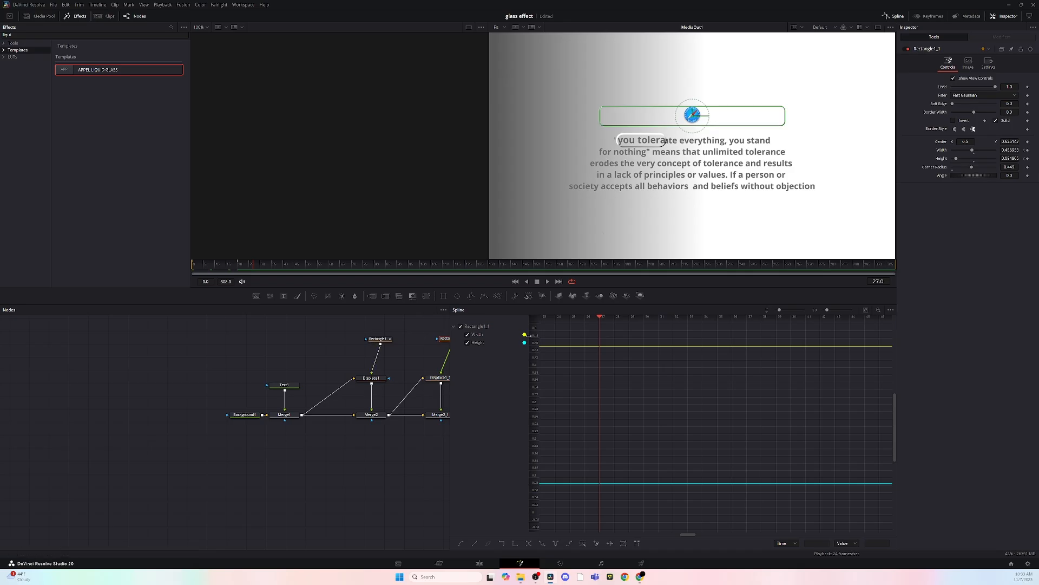
pyautogui.click(894, 16)
# Keyframe Merge3's Blend at 1 on frame 11 and at 0 on frame 10
pyautogui.click(511, 373)
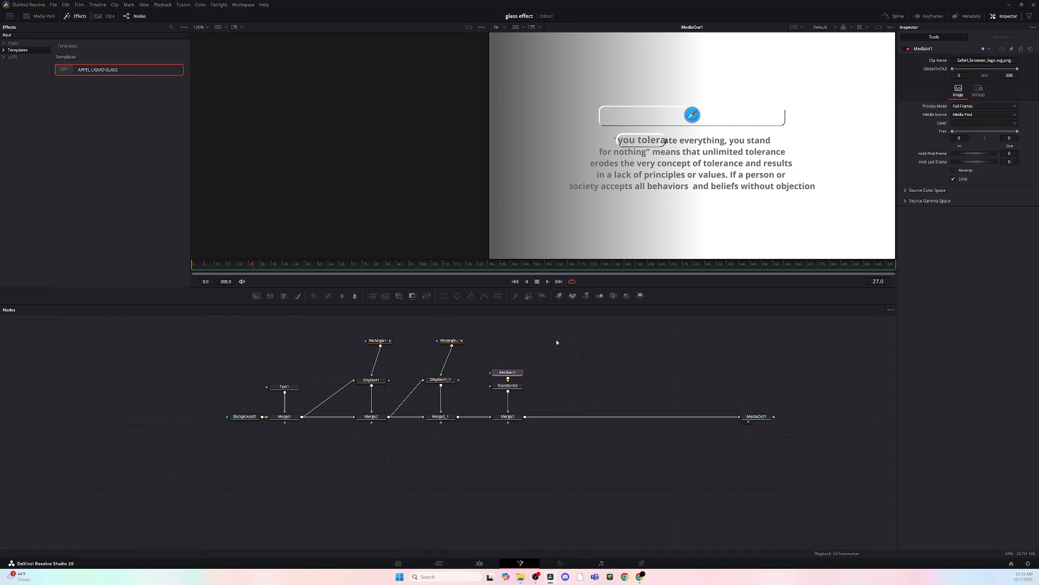
pyautogui.click(978, 90)
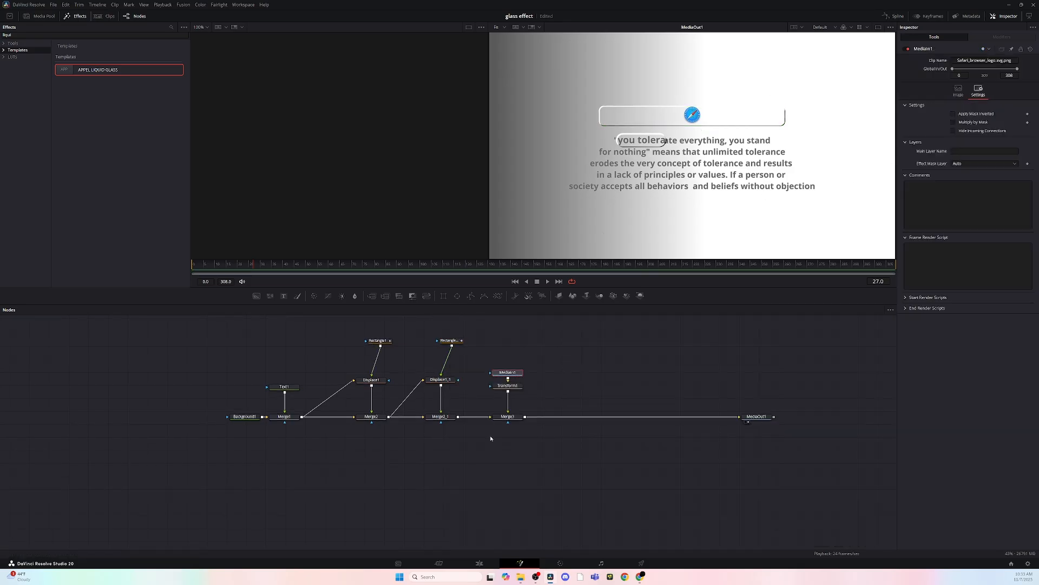
pyautogui.click(508, 416)
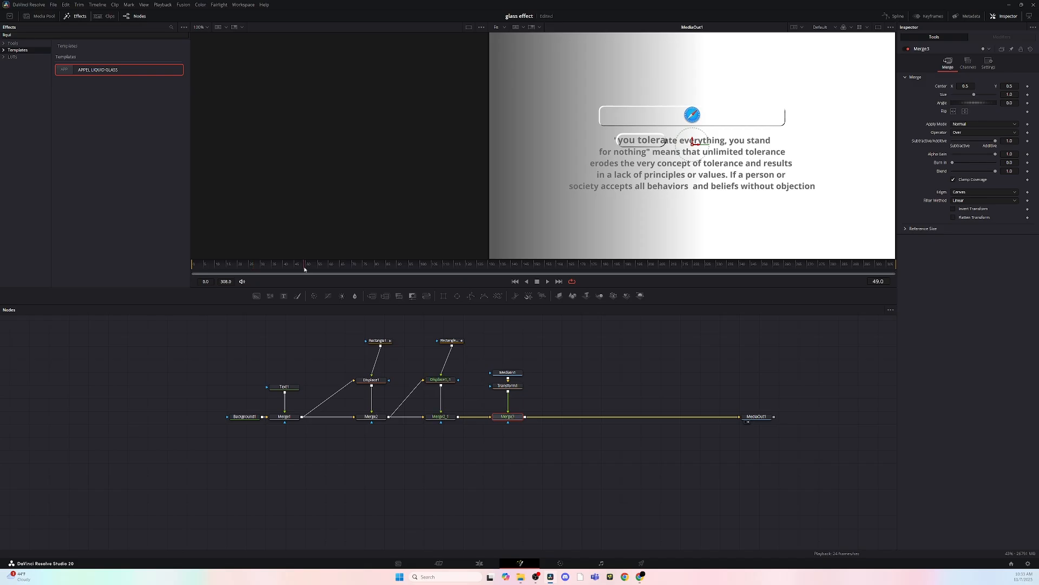
pyautogui.moveTo(252, 264); pyautogui.dragTo(218, 266)
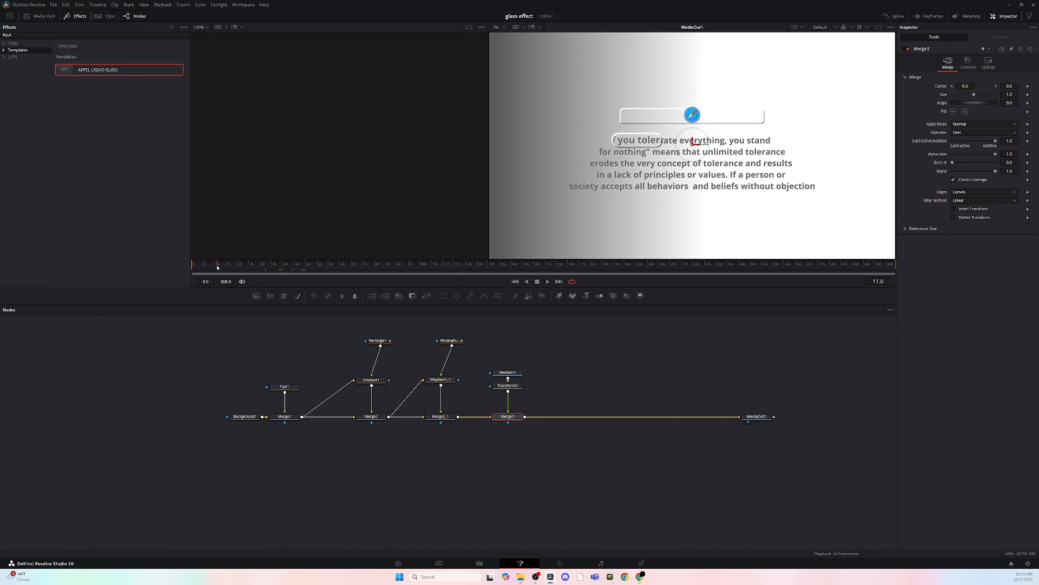
pyautogui.click(1028, 171)
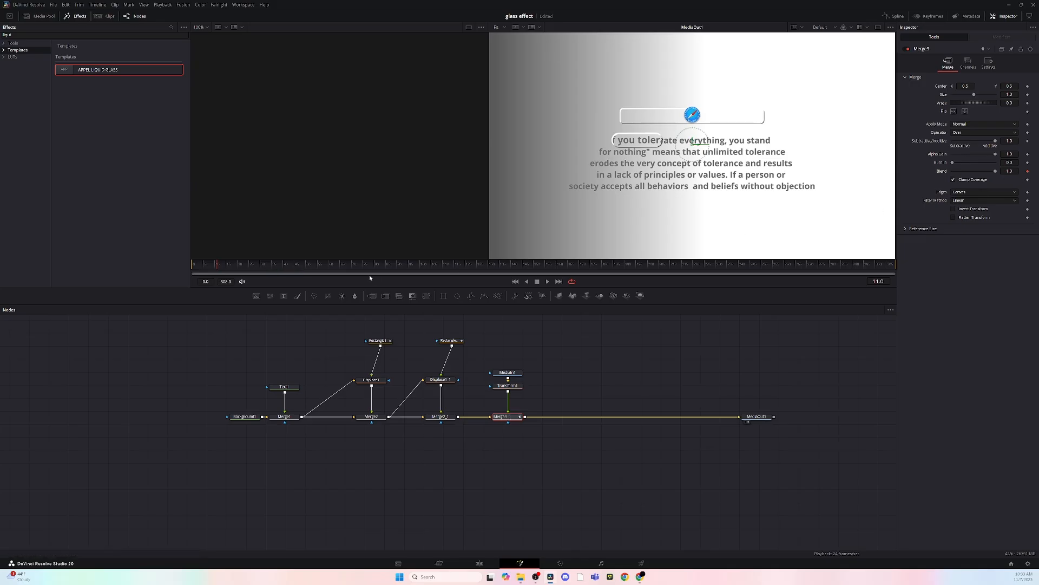
pyautogui.click(215, 267)
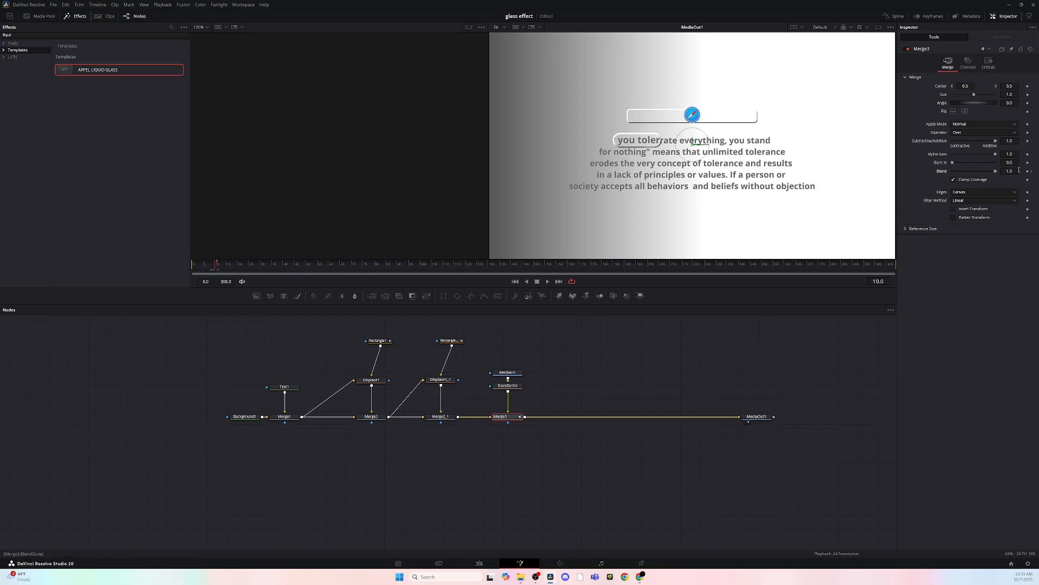
pyautogui.press('space')
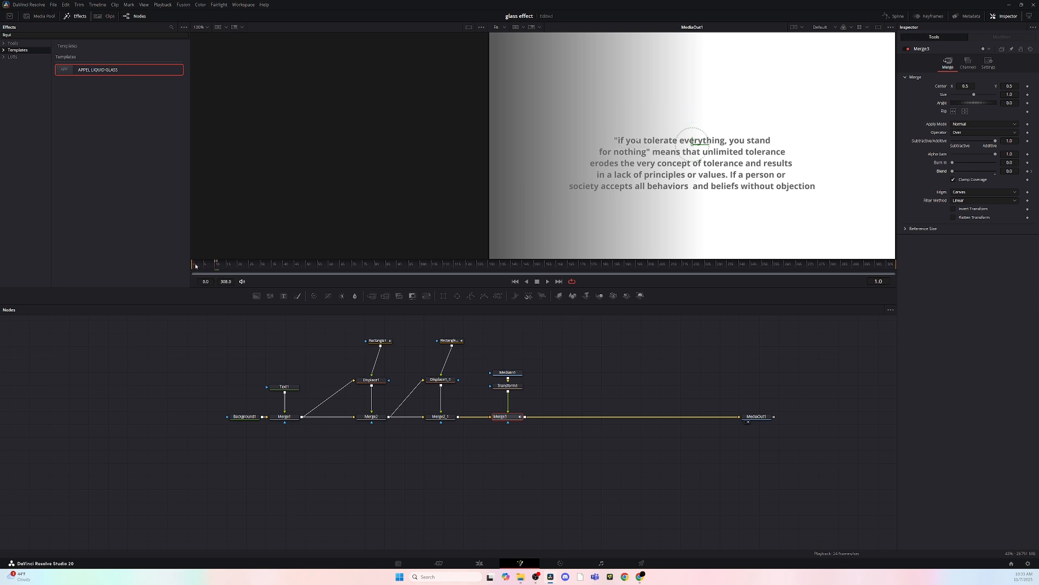
# Open Merge3's Blend track in the Keyframes editor and move its second keyframe later to lengthen the logo's fade-in
pyautogui.click(219, 268)
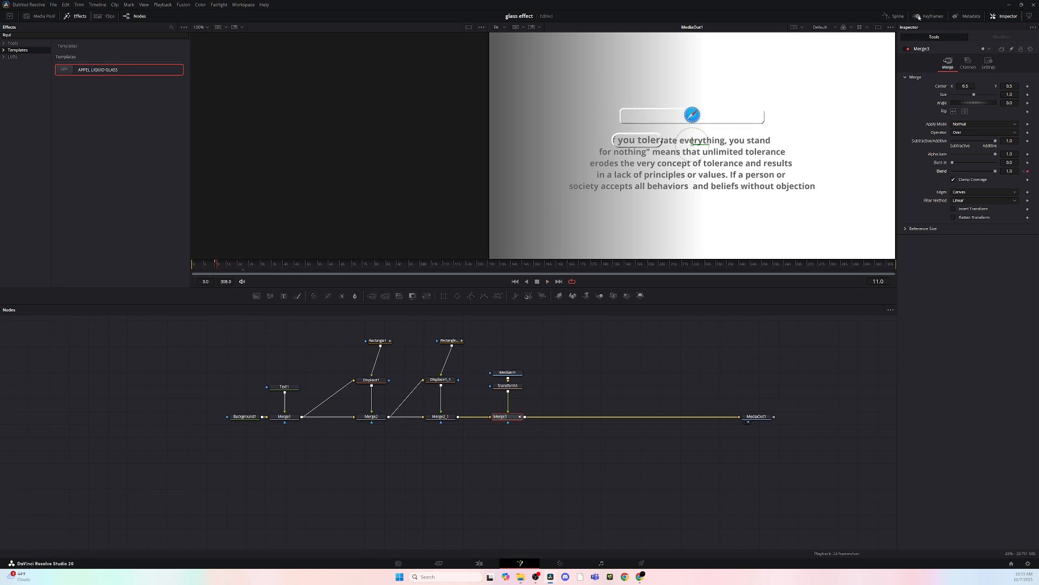
pyautogui.click(918, 17)
pyautogui.click(853, 309)
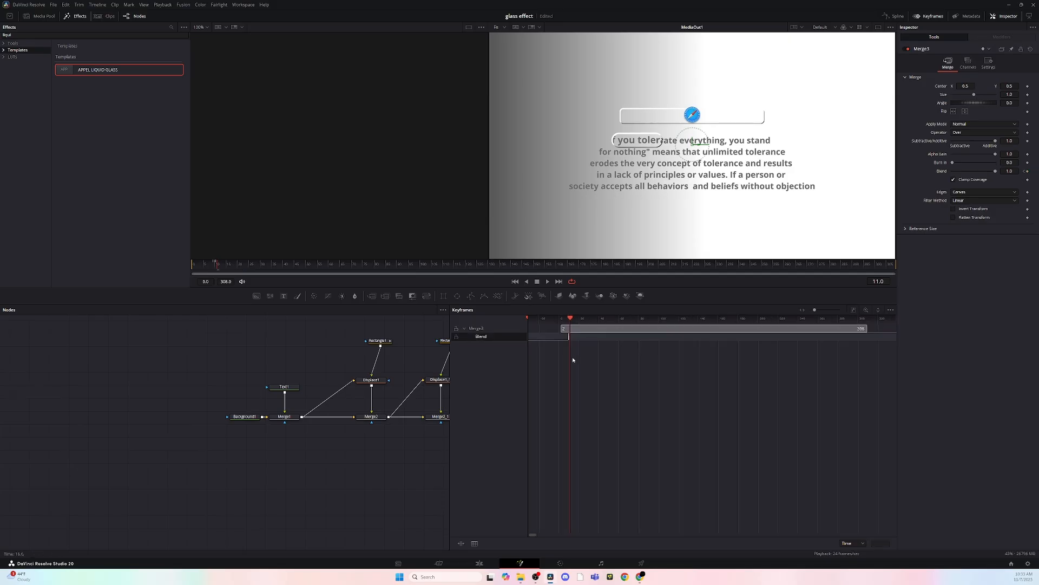
pyautogui.click(852, 309)
pyautogui.scroll(4, 562, 349)
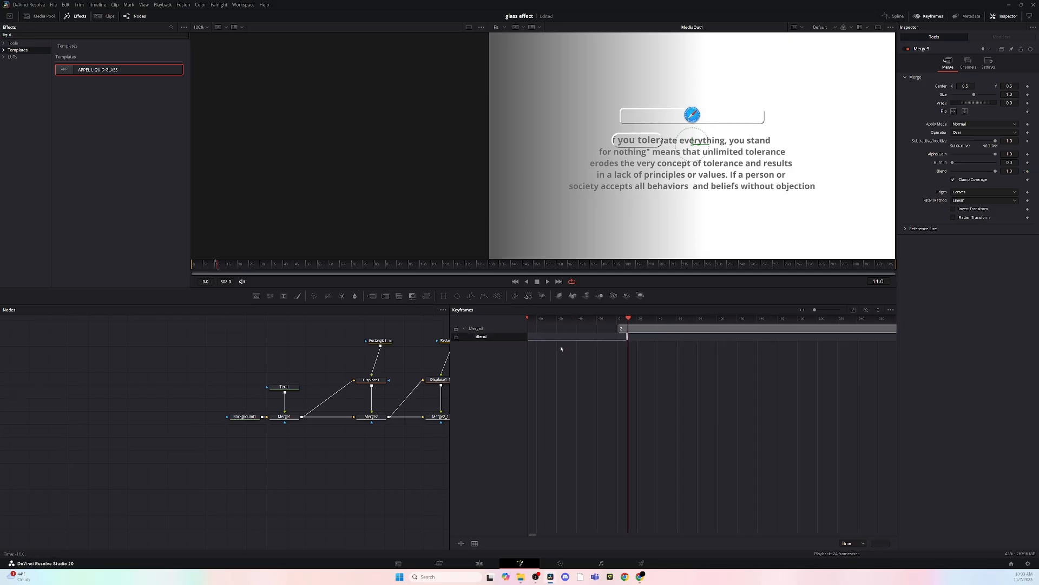
pyautogui.scroll(3, 661, 343)
pyautogui.scroll(3, 608, 354)
pyautogui.click(633, 356)
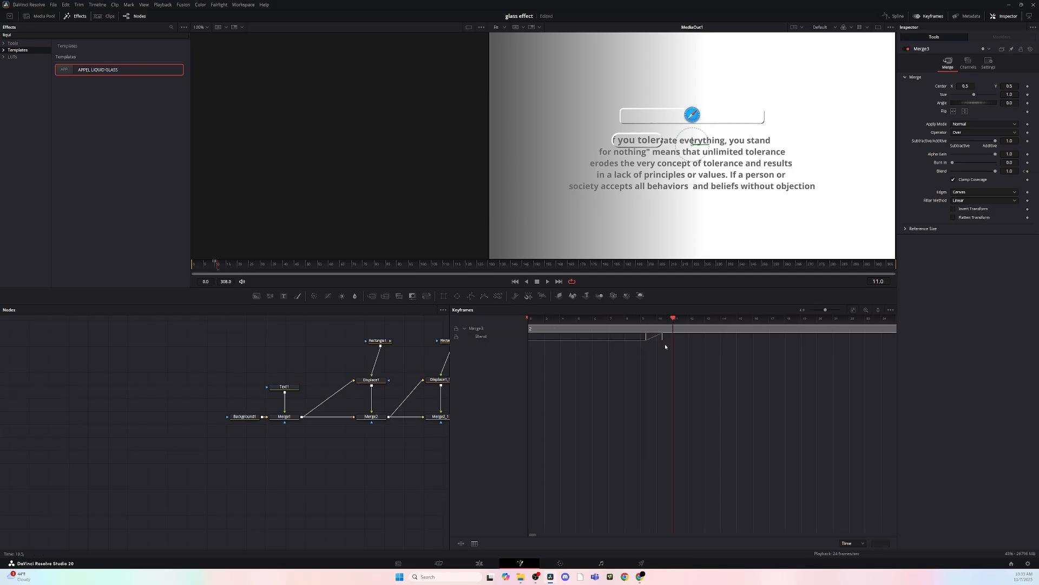
pyautogui.moveTo(662, 336); pyautogui.dragTo(689, 337)
pyautogui.moveTo(236, 265); pyautogui.dragTo(245, 295)
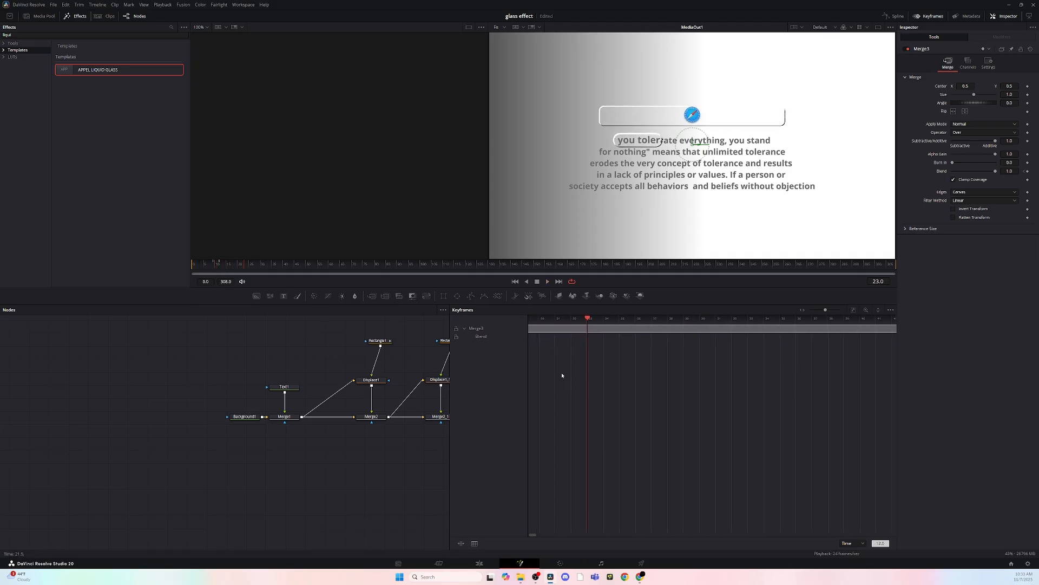
# Retime Merge3's Blend keyframes so the logo fades in from about frame 13 to about frame 20, and close the Keyframes editor
pyautogui.click(855, 309)
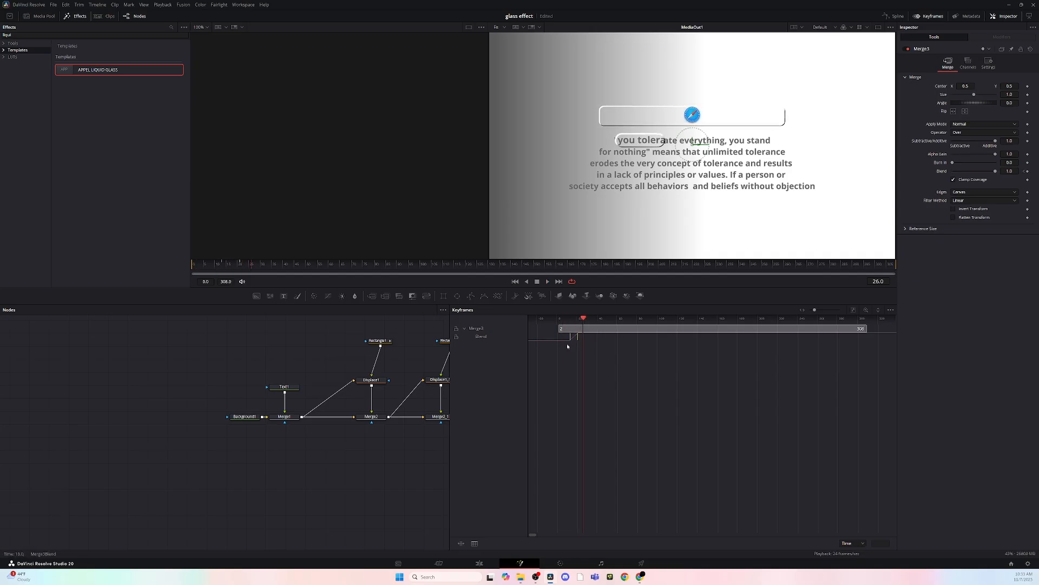
pyautogui.click(579, 338)
pyautogui.click(929, 16)
pyautogui.click(514, 386)
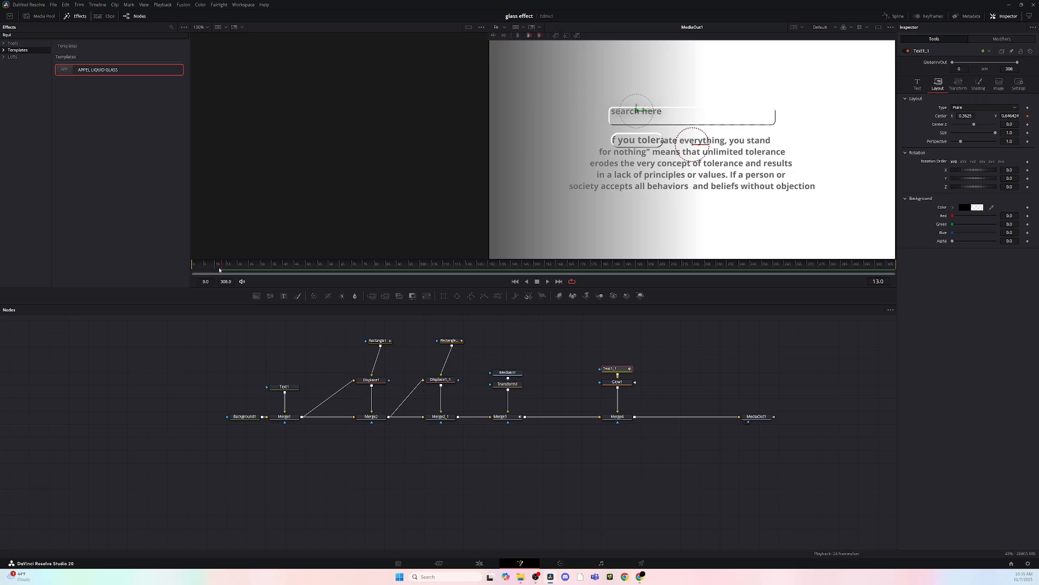
# Move the "search here" text to Center Y about 0.63 at frame 19 to keyframe its slide into the bar
pyautogui.moveTo(224, 274); pyautogui.dragTo(237, 274)
pyautogui.moveTo(1011, 115); pyautogui.dragTo(998, 116)
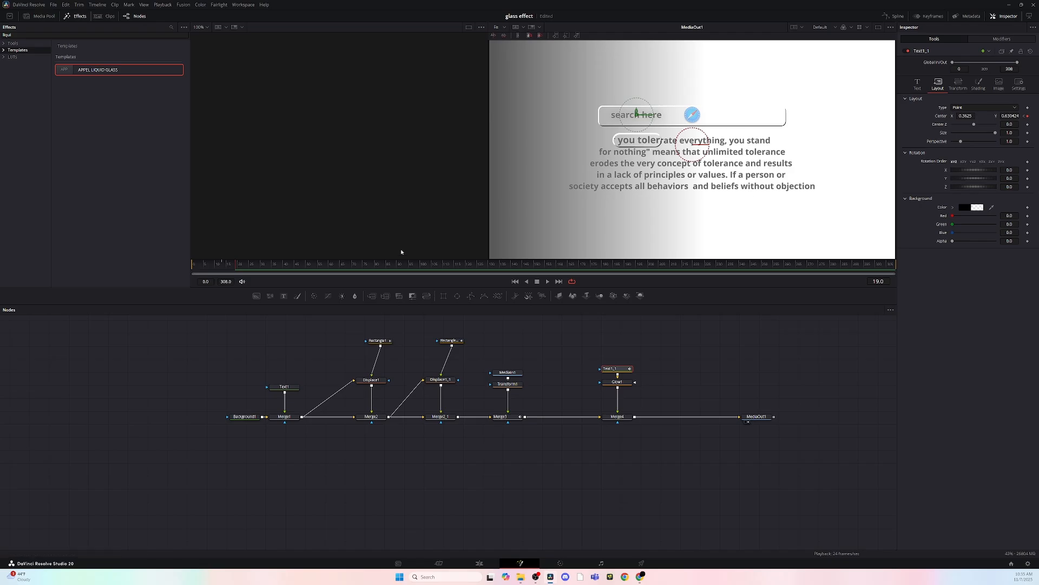
# Keyframe the "search here" text's shading Opacity from 0 at frame 13 to 1 at frame 19 and play back the fade-in
pyautogui.moveTo(215, 268); pyautogui.dragTo(222, 268)
pyautogui.click(919, 84)
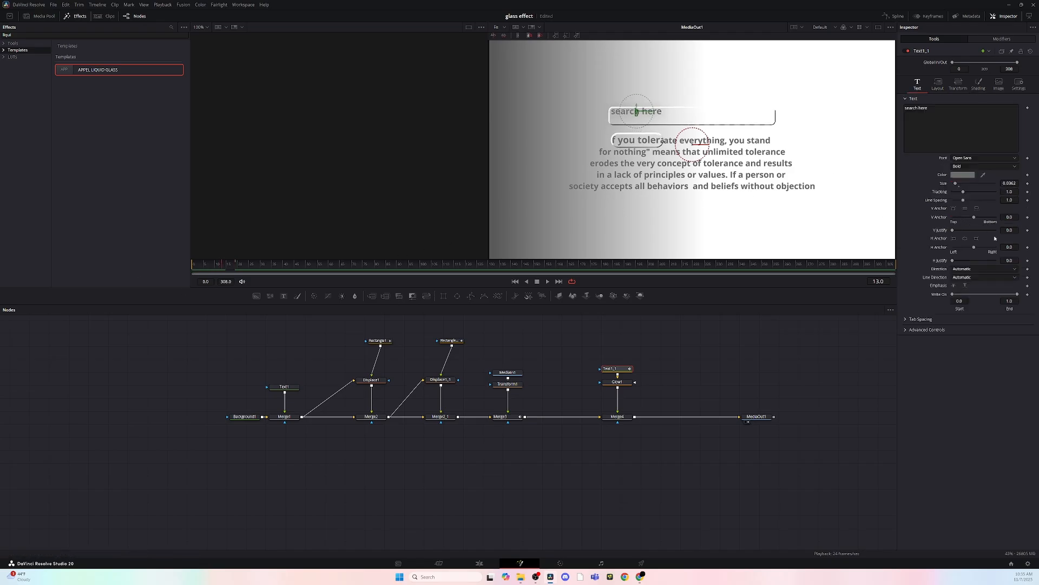
pyautogui.click(979, 85)
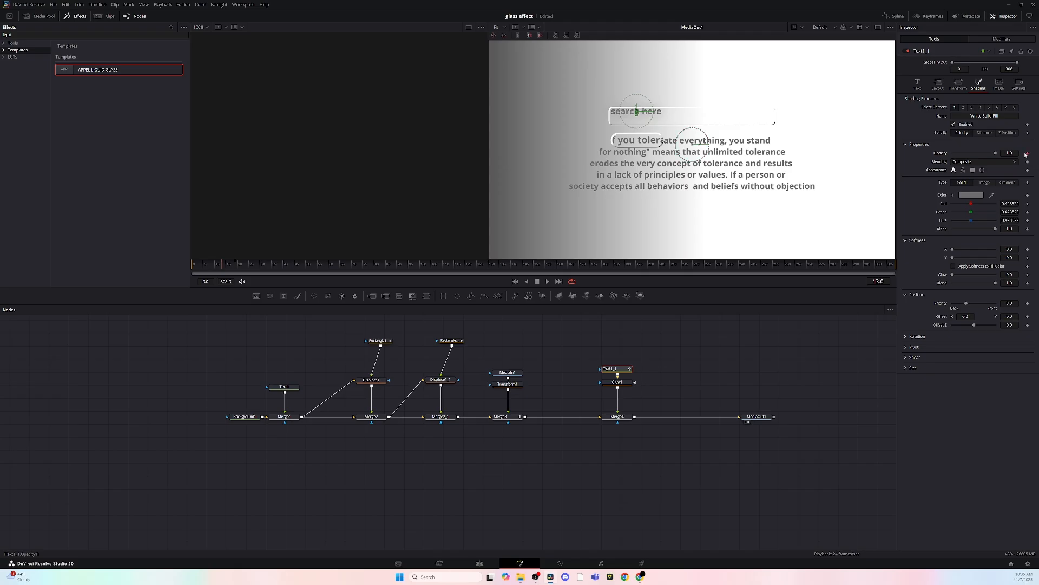
pyautogui.moveTo(995, 154)
pyautogui.mouseDown()
pyautogui.moveTo(948, 154)
pyautogui.moveTo(997, 155)
pyautogui.mouseUp()
pyautogui.click(237, 266)
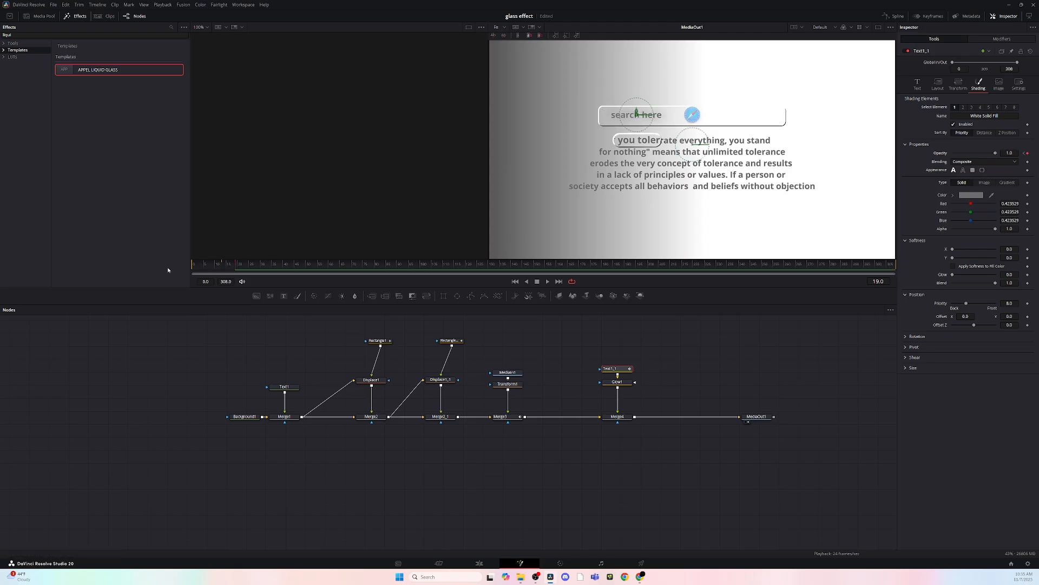
pyautogui.click(216, 266)
pyautogui.press('space')
pyautogui.press('space')
pyautogui.click(216, 266)
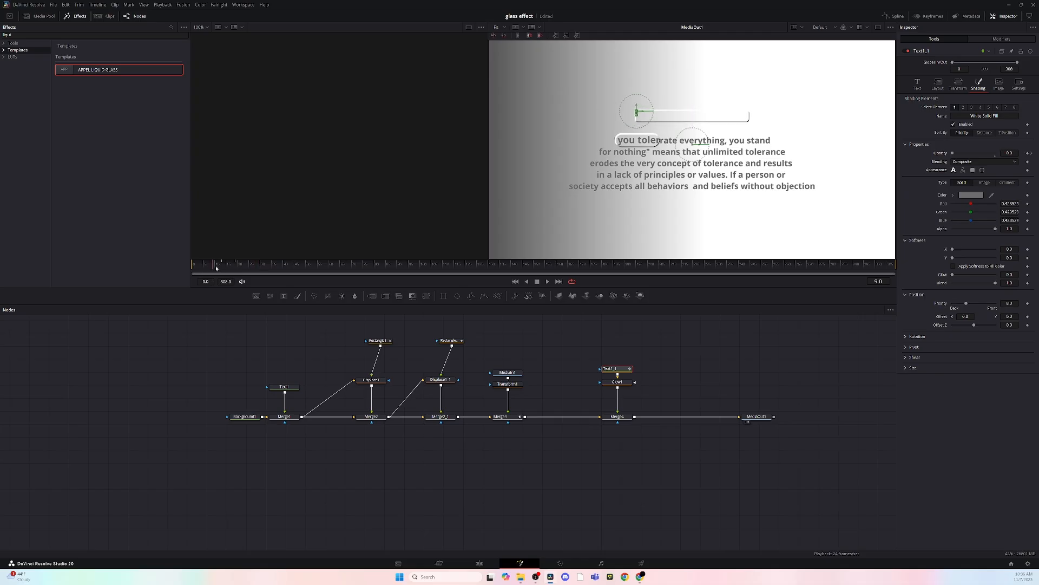
pyautogui.press('space')
pyautogui.press('space')
# Smooth the "search here" text's position and opacity curves in the Spline editor and play back the animation
pyautogui.click(228, 267)
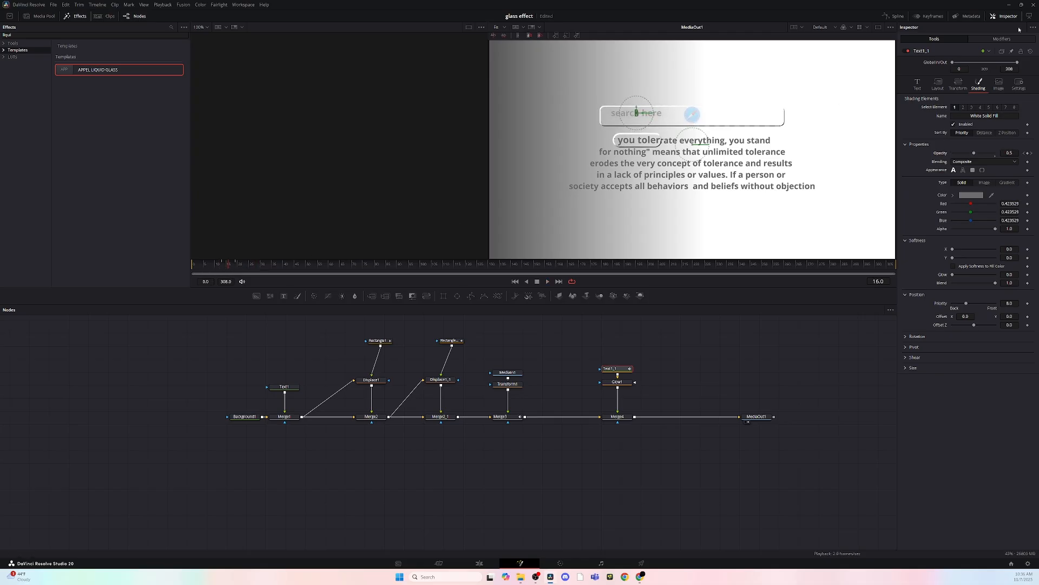
pyautogui.click(895, 17)
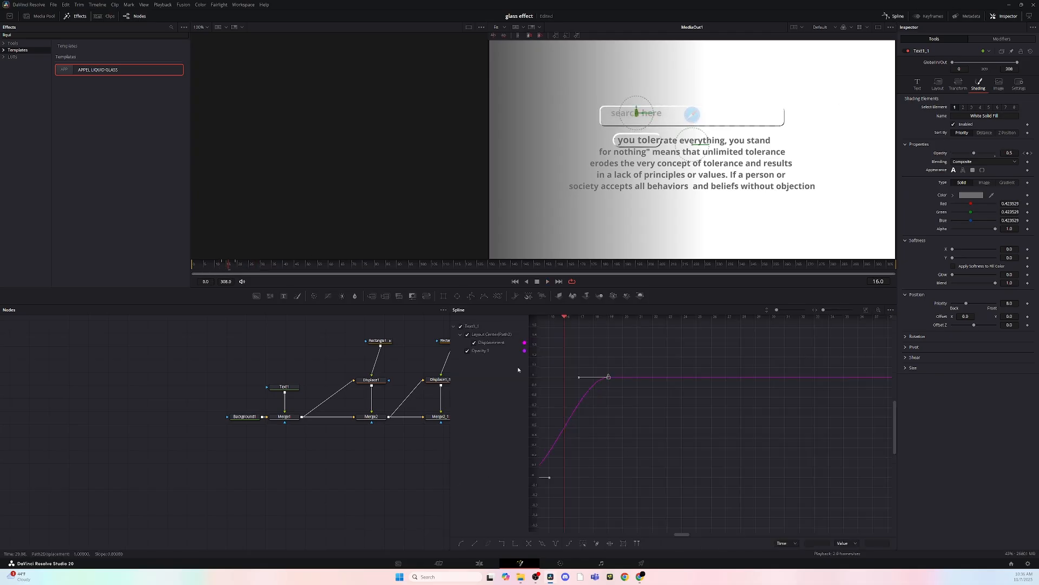
pyautogui.click(216, 266)
pyautogui.press('space')
pyautogui.press('space')
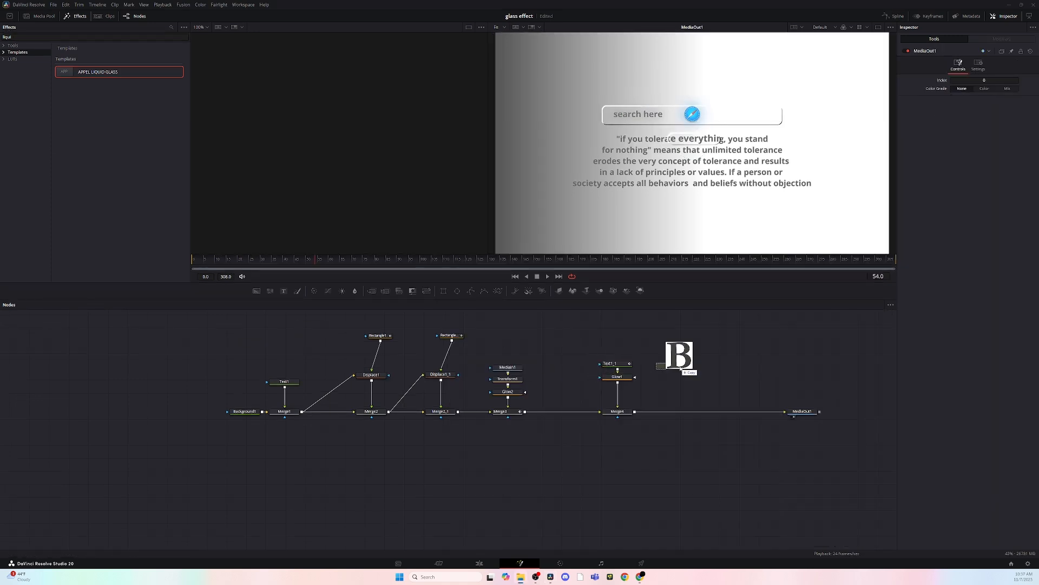
# Add the B logo image to the node graph as a new media node between Merge4 and MediaOut1
pyautogui.click(684, 364)
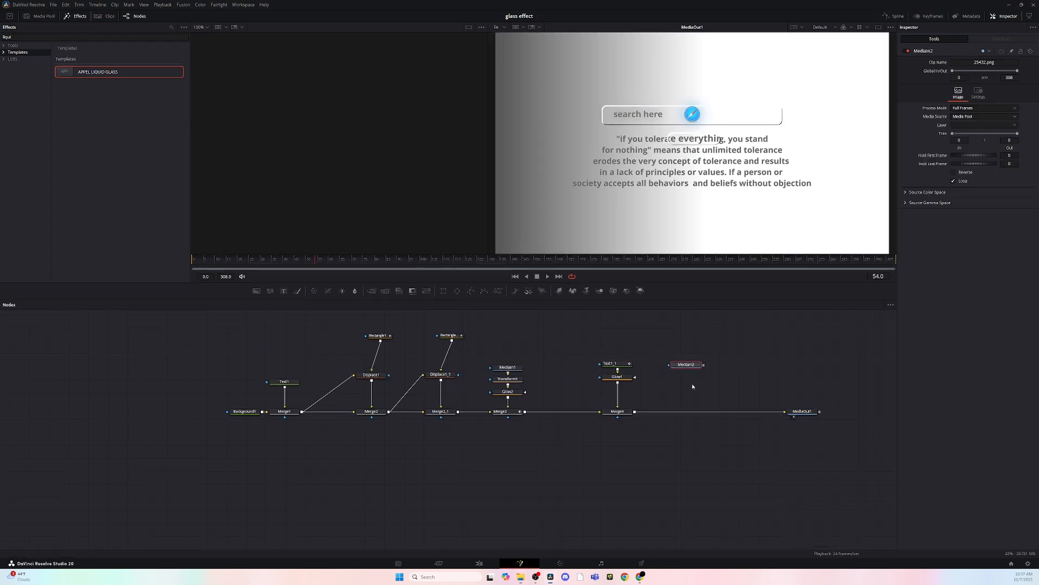
# Merge the B logo after Merge4, scale it to about 0.18 and place it in the search bar beside the compass icon
pyautogui.moveTo(704, 366); pyautogui.dragTo(638, 413)
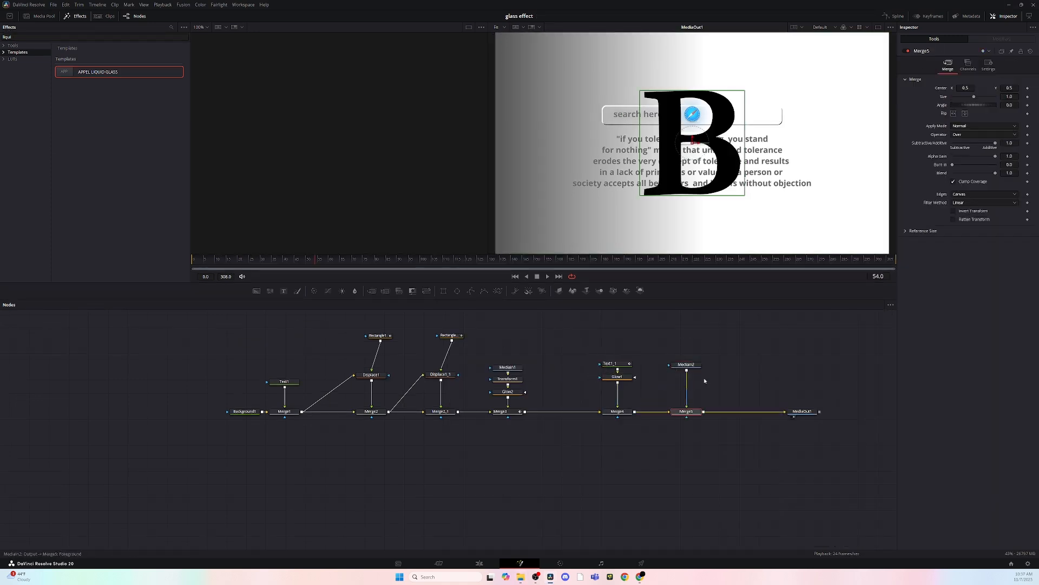
pyautogui.moveTo(746, 197); pyautogui.dragTo(727, 113)
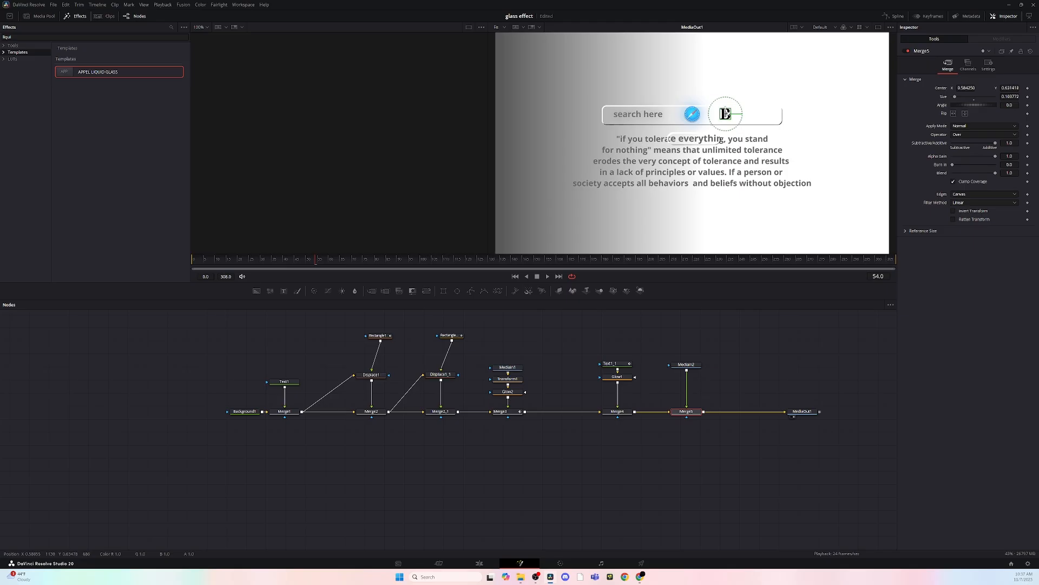
pyautogui.click(762, 380)
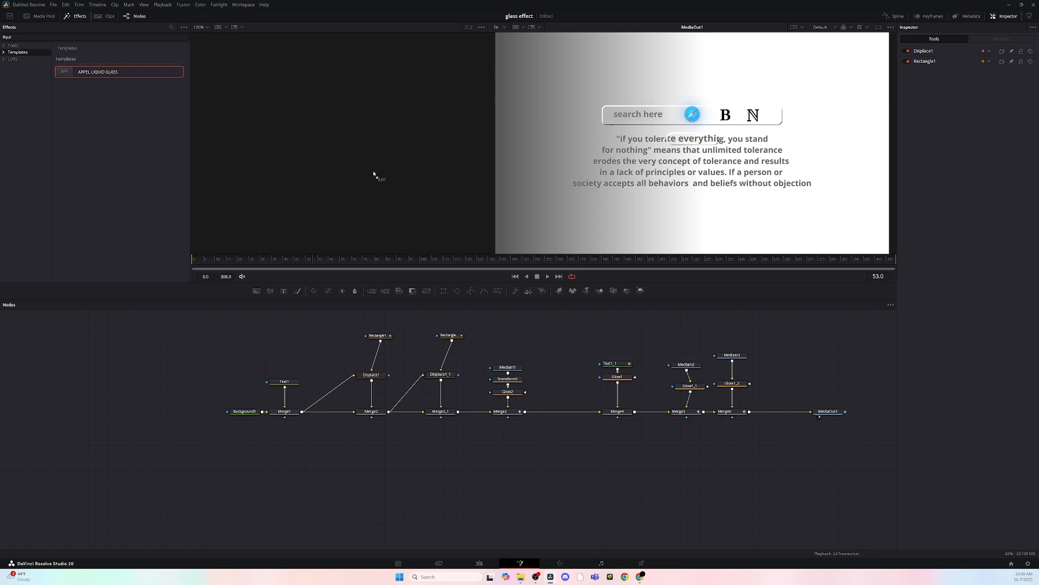
# Add the APPEL LIQUID GLASS template between Merge6 and MediaOut1, and feed Merge6's output into Displace1_2
pyautogui.moveTo(374, 175); pyautogui.dragTo(794, 362)
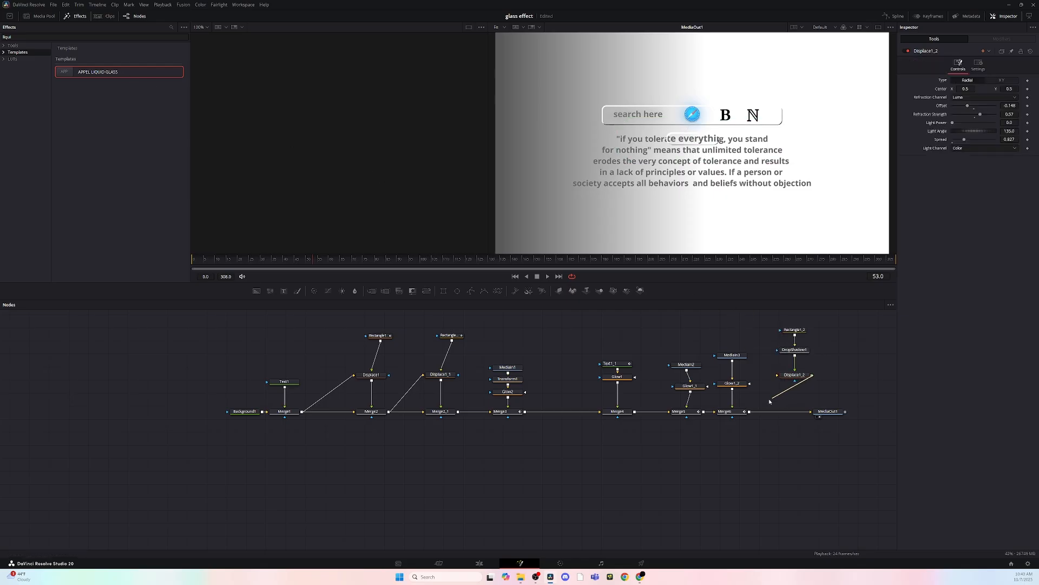
pyautogui.moveTo(770, 402); pyautogui.dragTo(780, 376)
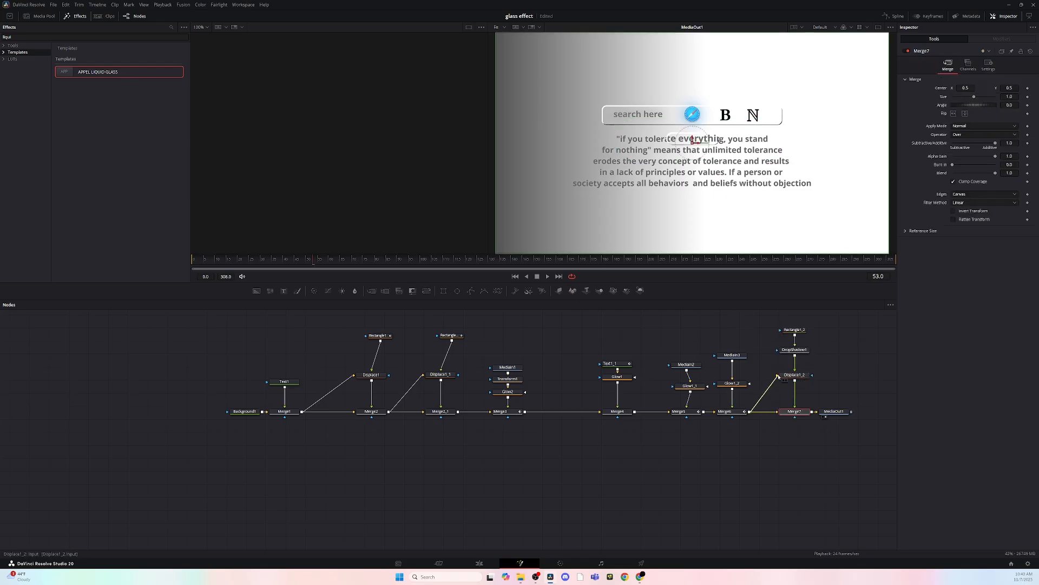
# Shrink the new glass rectangle Rectangle1_2 to a small pill and move it down over the last line of the paragraph
pyautogui.click(797, 332)
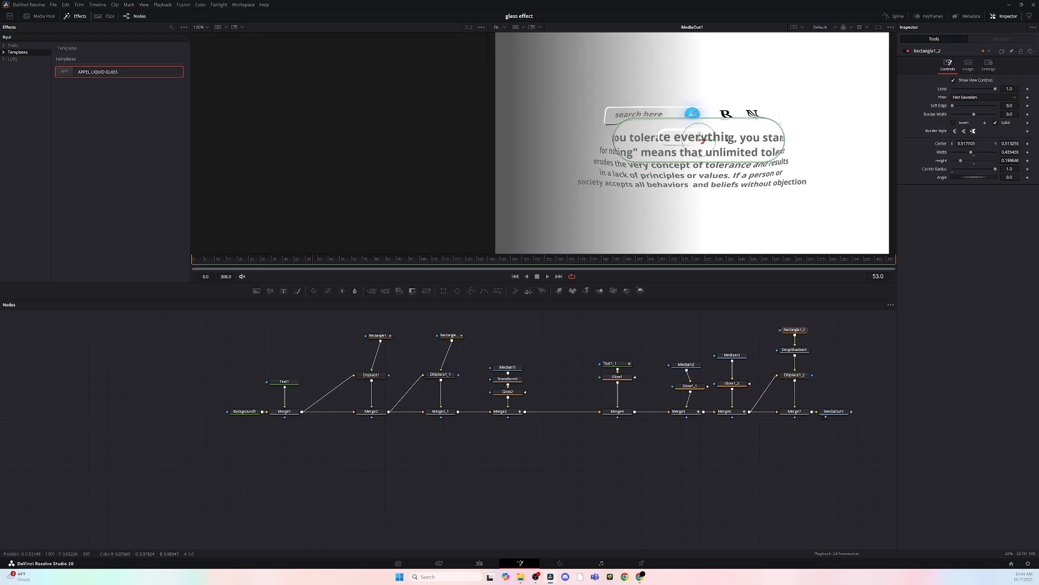
pyautogui.moveTo(700, 136); pyautogui.dragTo(700, 166)
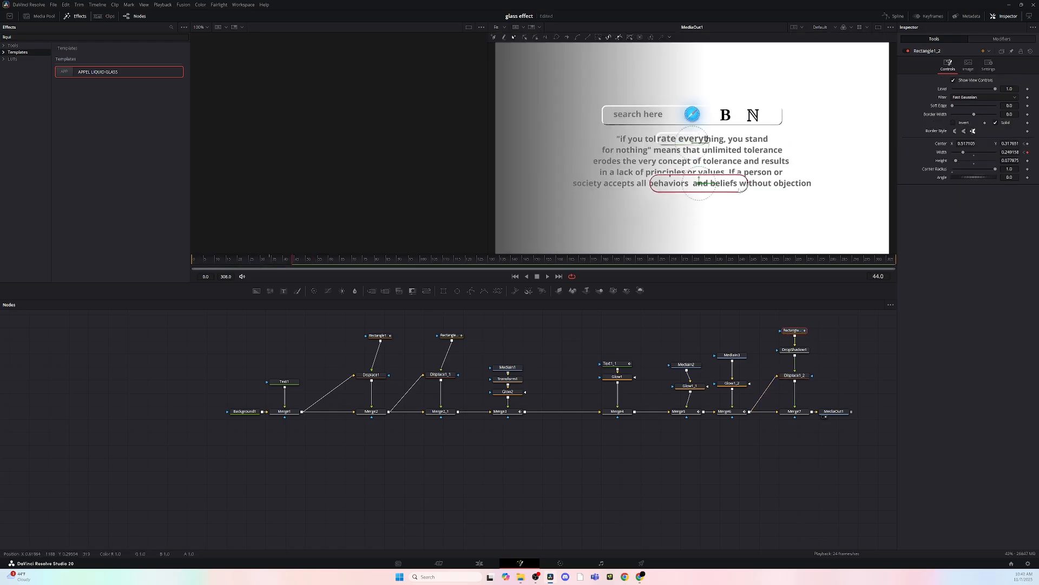
pyautogui.moveTo(740, 192); pyautogui.dragTo(731, 186)
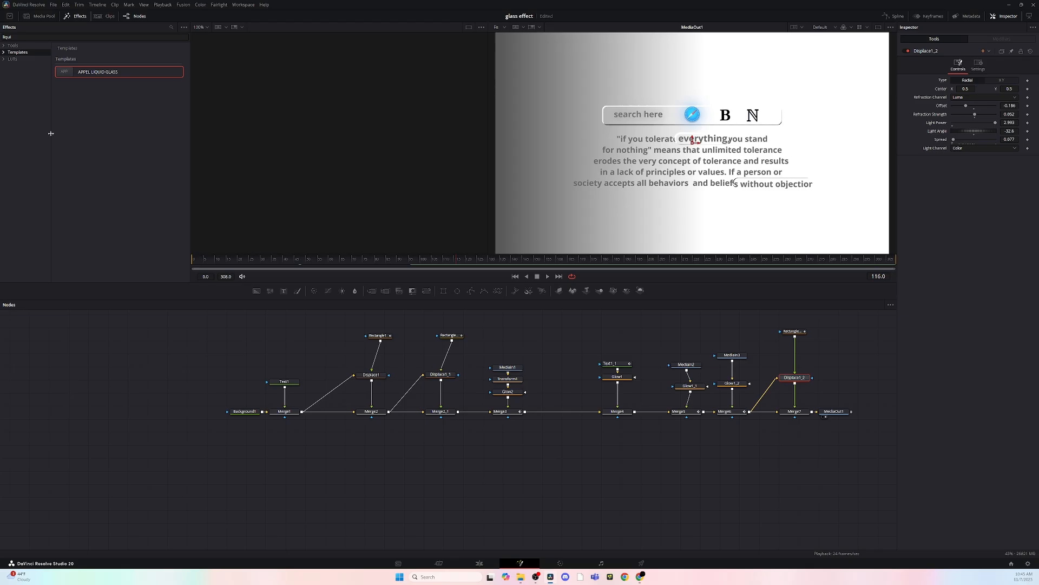
# Set the Light Power of Displace1_2 to about 2.99
pyautogui.click(807, 478)
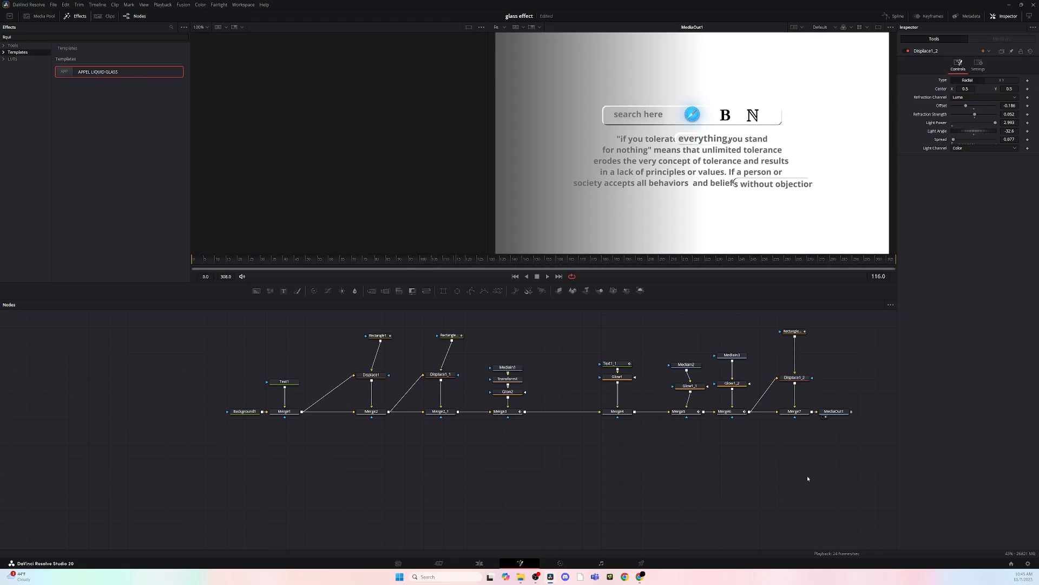
pyautogui.click(835, 413)
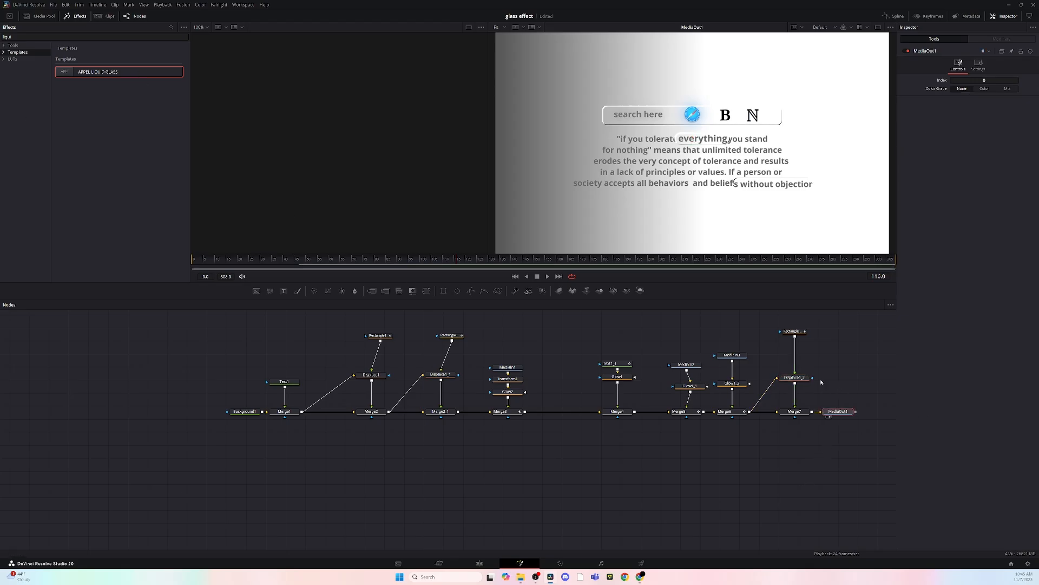
pyautogui.click(806, 381)
pyautogui.moveTo(1018, 124); pyautogui.dragTo(582, 112)
pyautogui.moveTo(692, 140); pyautogui.dragTo(767, 164)
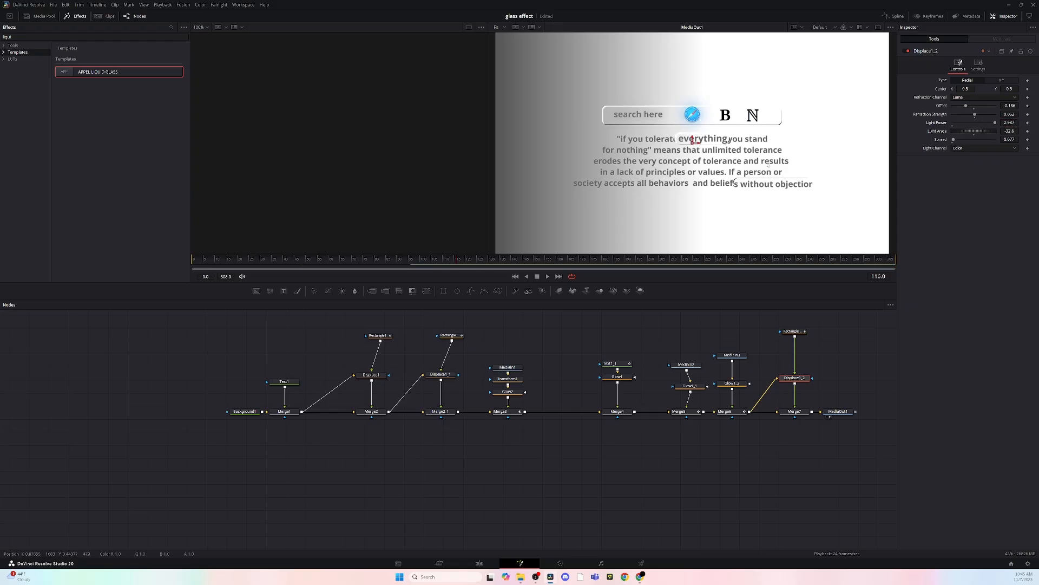
pyautogui.scroll(1, 792, 175)
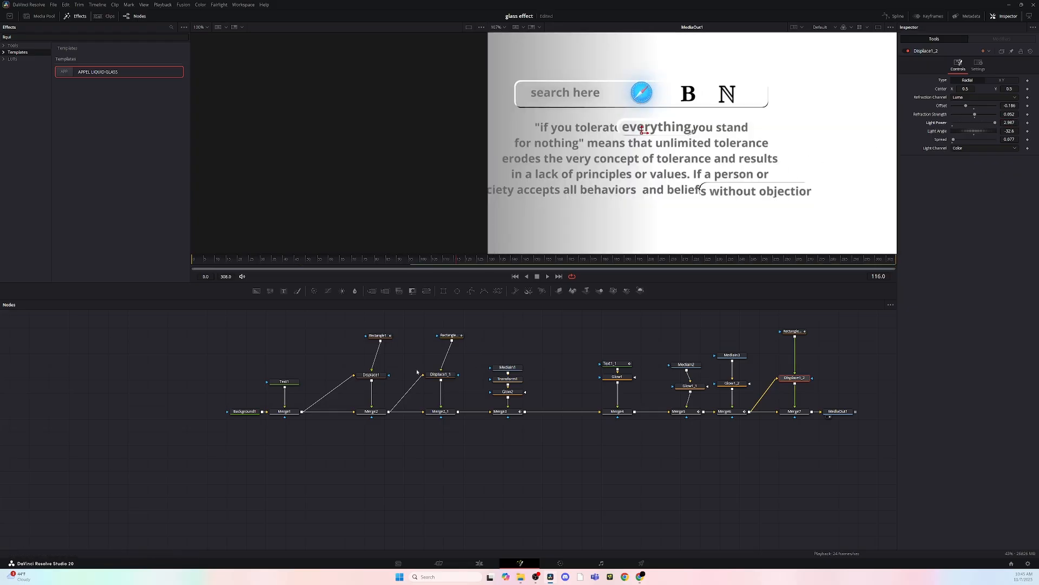
# Soften the search bar's glass edge by reducing the Light Power of Displace1_1 to about 2 and raising Spread to about 0.14
pyautogui.click(440, 374)
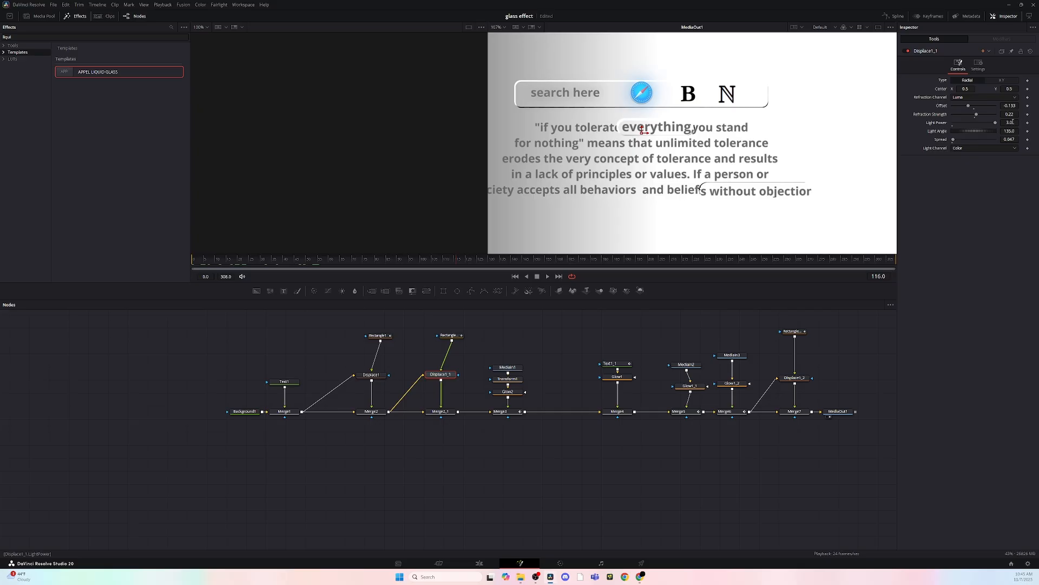
pyautogui.moveTo(1013, 122); pyautogui.dragTo(704, 222)
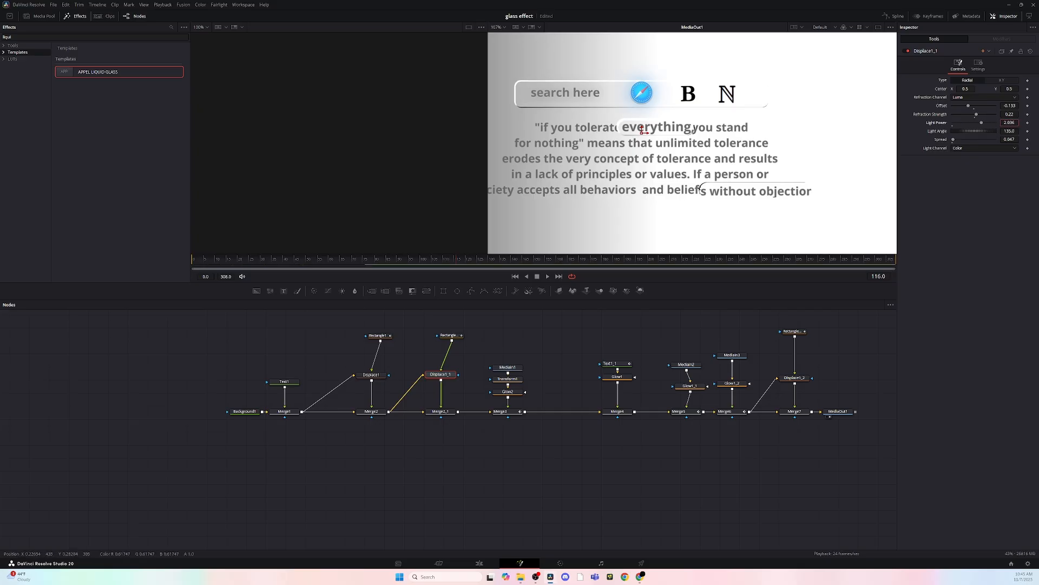
pyautogui.moveTo(1011, 136); pyautogui.dragTo(590, 149)
pyautogui.scroll(-2, 599, 216)
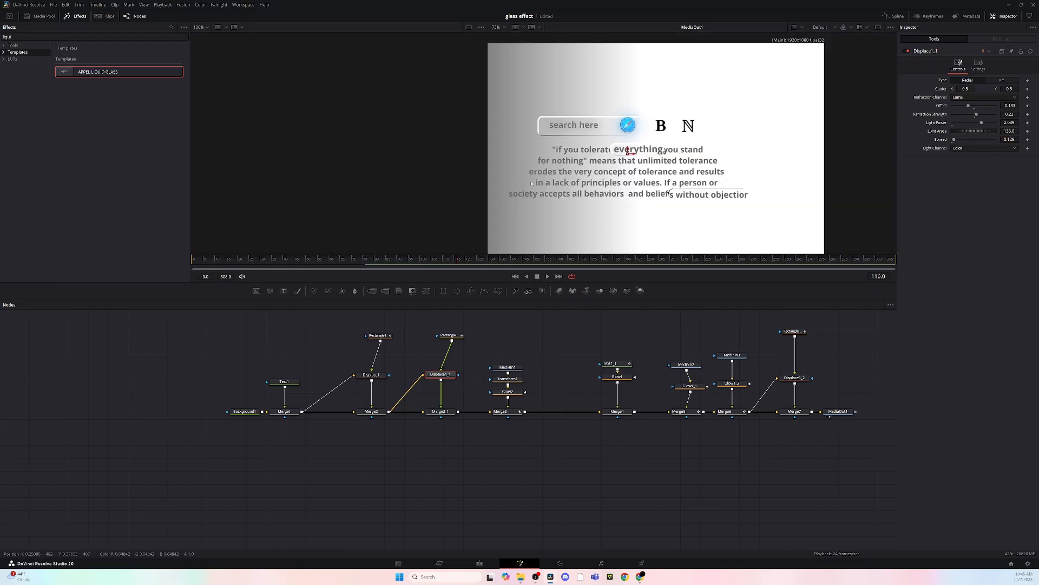
pyautogui.moveTo(590, 211); pyautogui.dragTo(682, 193)
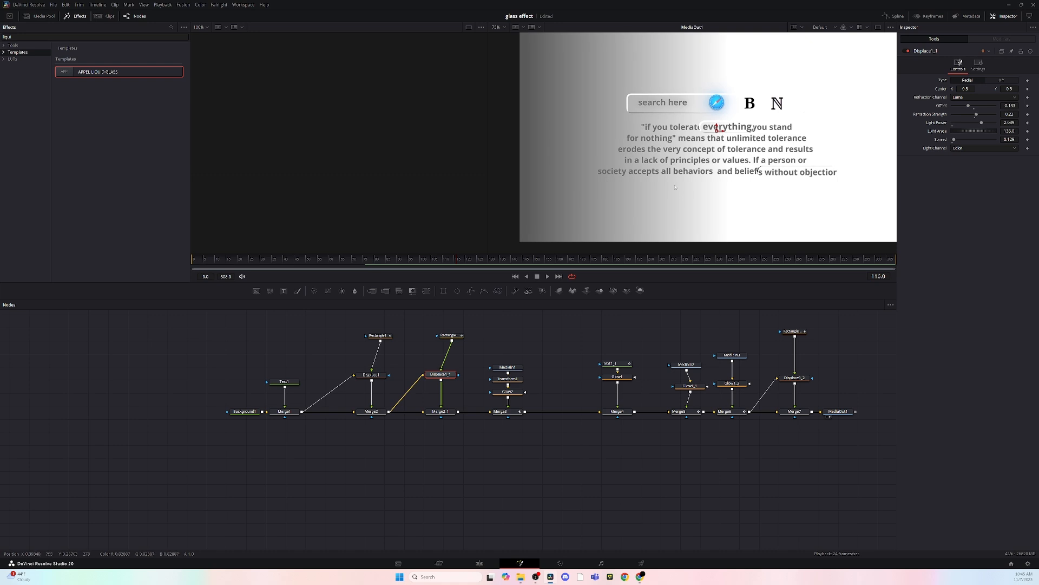
pyautogui.moveTo(676, 187); pyautogui.dragTo(667, 202)
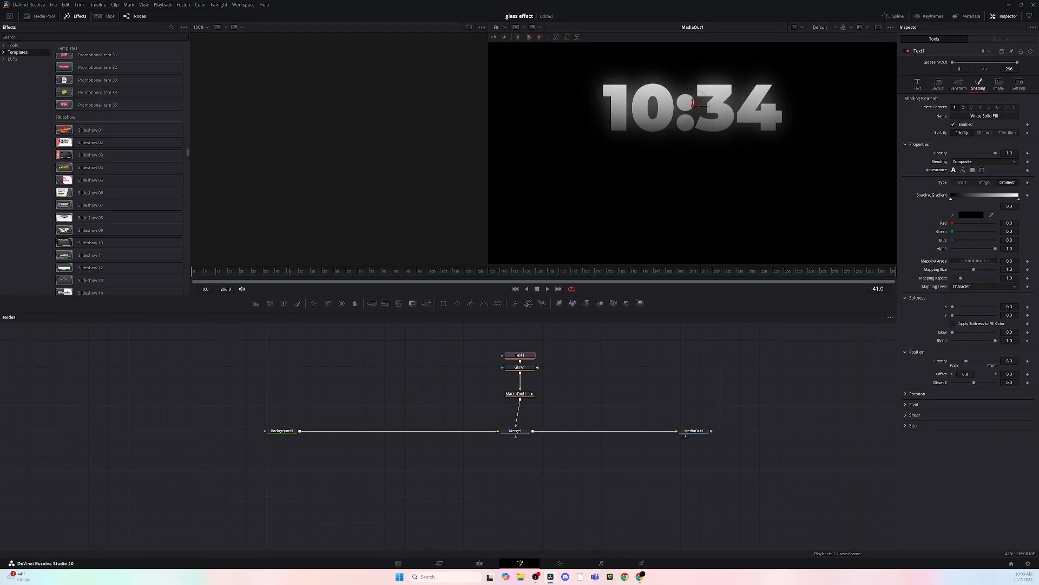
# Find the APPEL LIQUID GLASS template, merge it before MediaOut1 in the 10:34 composition, and feed Merge1's output into Displace1
pyautogui.click(92, 37)
pyautogui.write('liqui')
pyautogui.moveTo(98, 71); pyautogui.dragTo(611, 380)
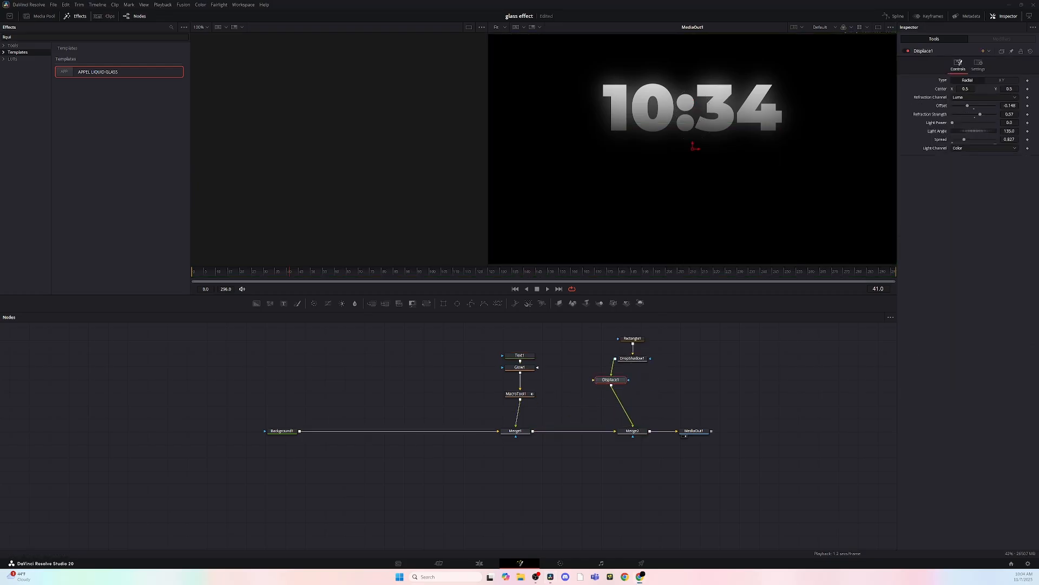
pyautogui.moveTo(533, 431); pyautogui.dragTo(596, 379)
# Move the glass rectangle to Center X about 0.49 and shrink it to about 0.03 wide and 0.06 high
pyautogui.click(636, 339)
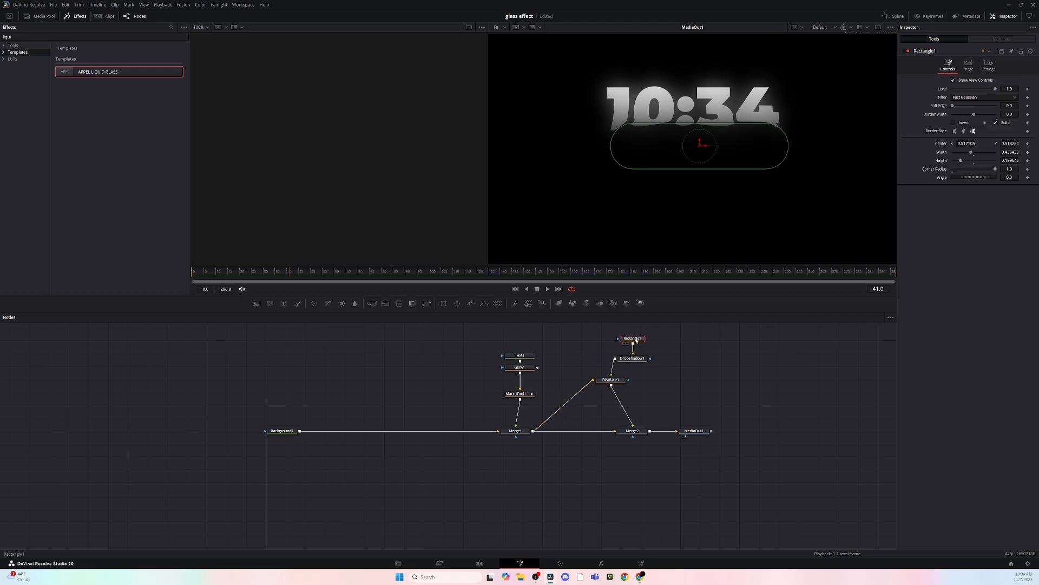
pyautogui.moveTo(782, 167); pyautogui.dragTo(791, 174)
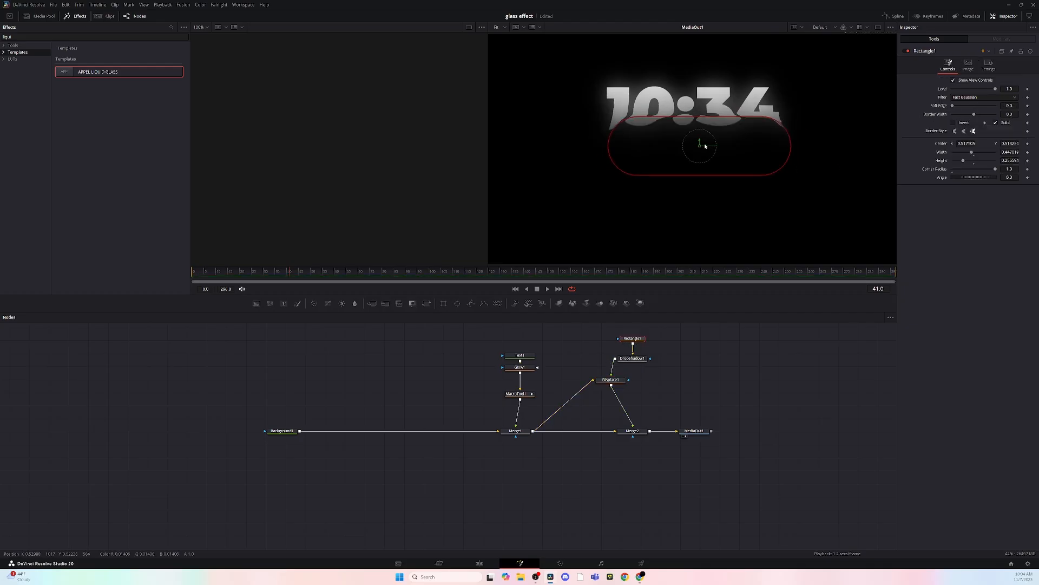
pyautogui.moveTo(706, 146); pyautogui.dragTo(694, 126)
pyautogui.moveTo(773, 163); pyautogui.dragTo(668, 157)
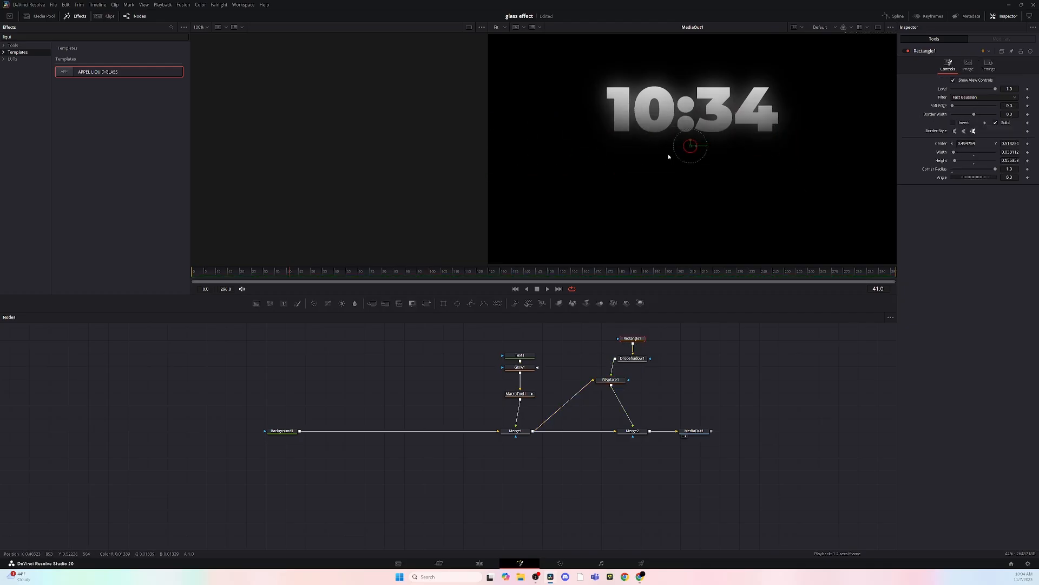
# Change Background1 to a gradient fill and add a white colour stop at about 0.51
pyautogui.click(282, 431)
pyautogui.click(978, 100)
pyautogui.click(969, 137)
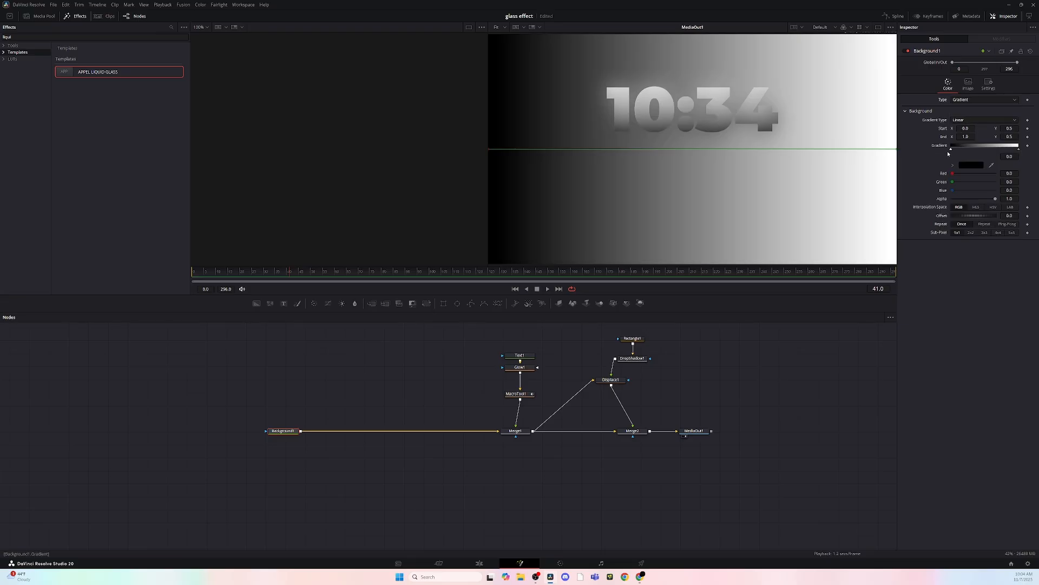
pyautogui.click(986, 149)
pyautogui.click(971, 165)
pyautogui.click(577, 334)
pyautogui.click(659, 408)
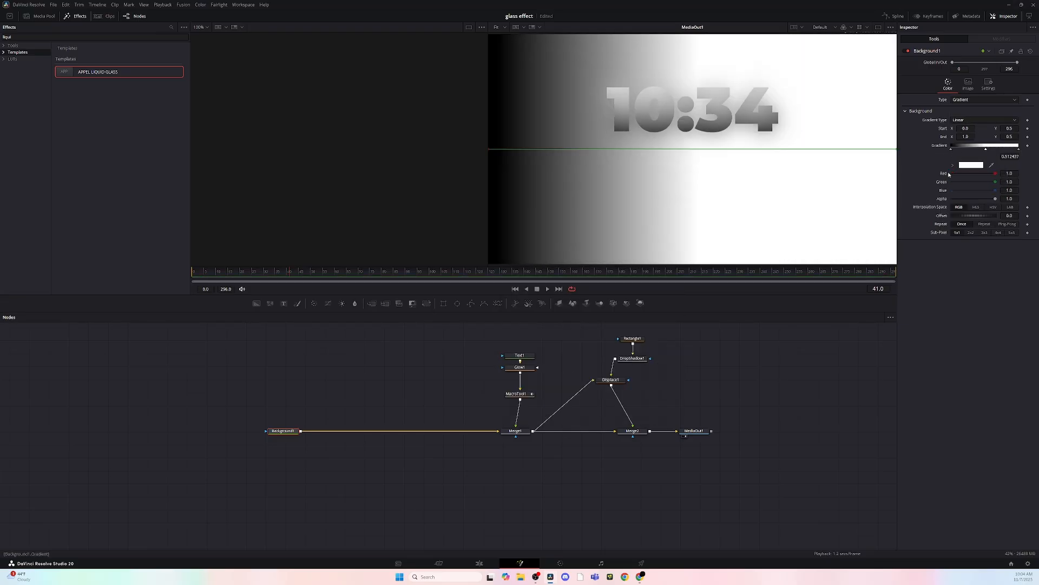
# Try other gradient types on Background1, including Angle, and return to Linear
pyautogui.click(976, 120)
pyautogui.click(974, 151)
pyautogui.click(973, 120)
pyautogui.click(971, 167)
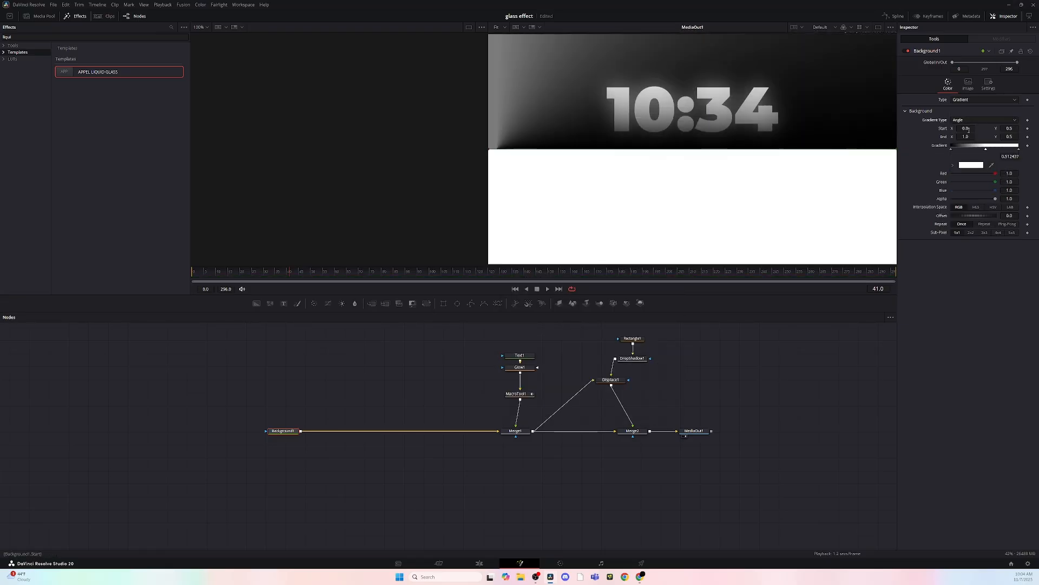
pyautogui.click(972, 121)
pyautogui.click(969, 159)
pyautogui.click(977, 120)
pyautogui.click(969, 129)
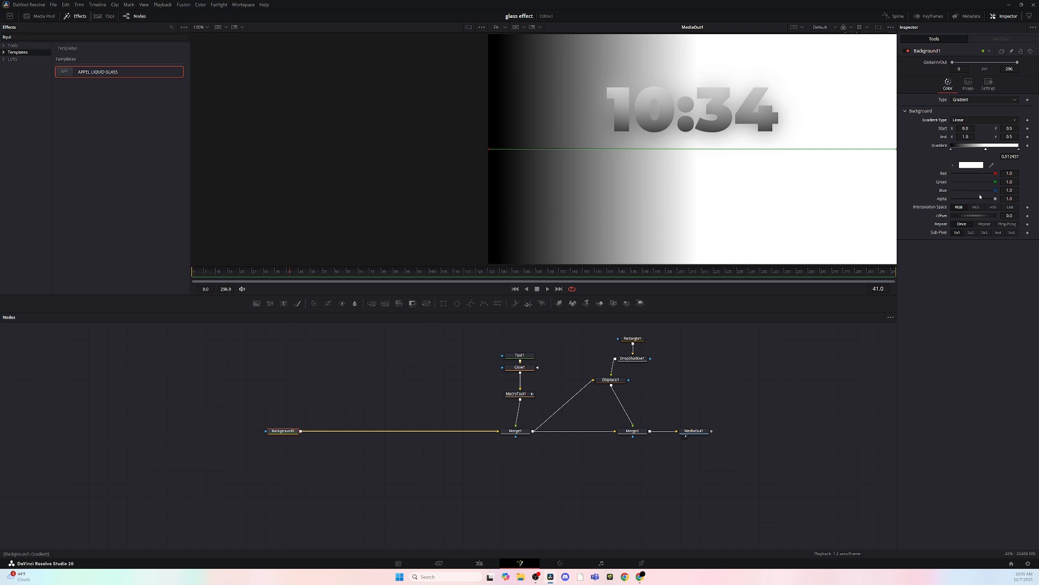
# Move the white middle stop of Background1's gradient toward the gradient's end
pyautogui.moveTo(984, 153); pyautogui.dragTo(1010, 156)
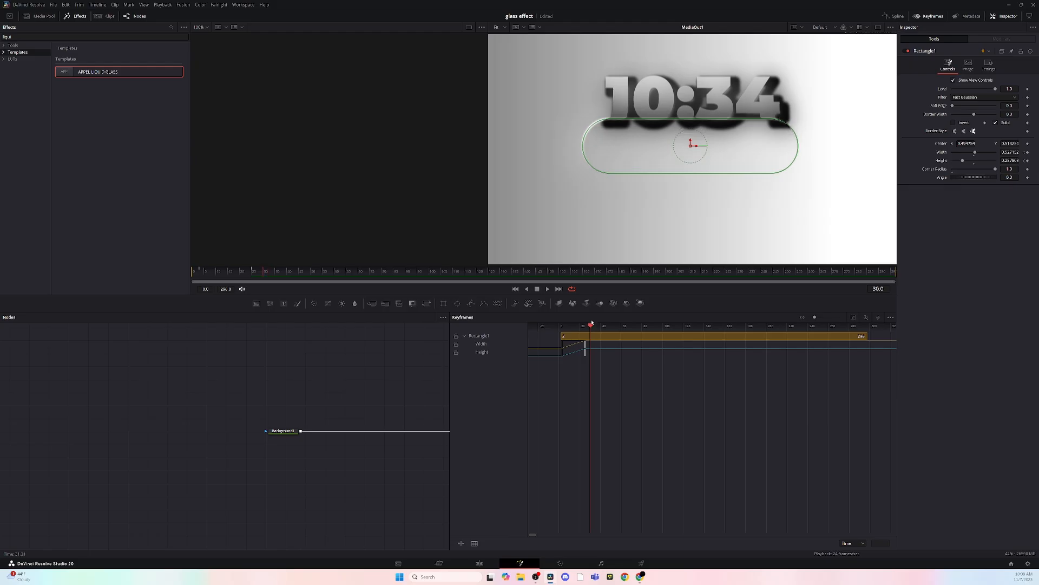
# Keyframe the glass rectangle at frame 30 with a slightly smaller size of about 0.50 wide and 0.22 high
pyautogui.moveTo(786, 170); pyautogui.dragTo(781, 168)
pyautogui.moveTo(263, 272); pyautogui.dragTo(479, 259)
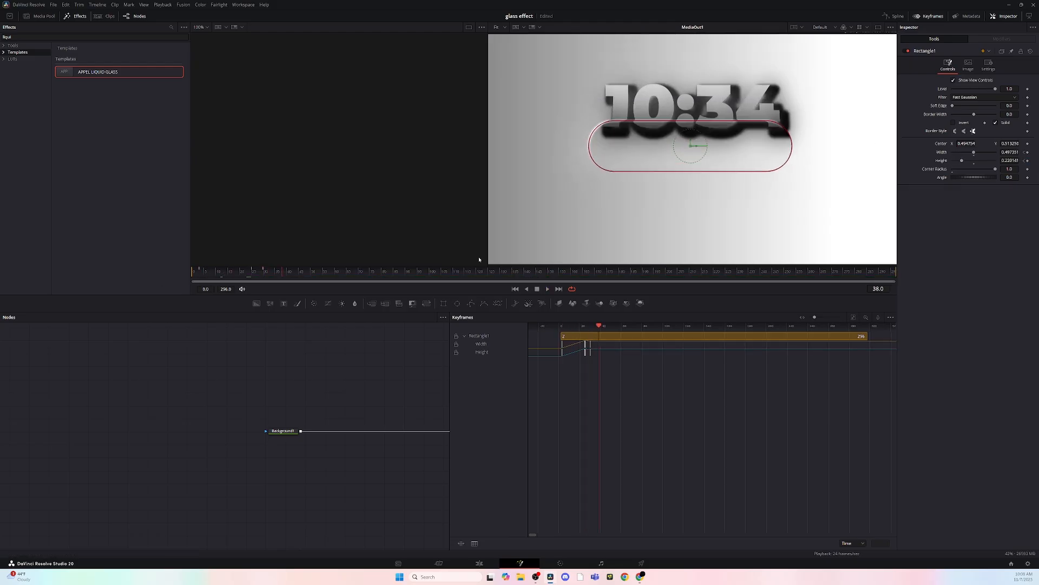
# In the Spline editor, extend the incoming handle of Rectangle1's Width keyframe at frame 25 for a faster, eased growth
pyautogui.click(895, 16)
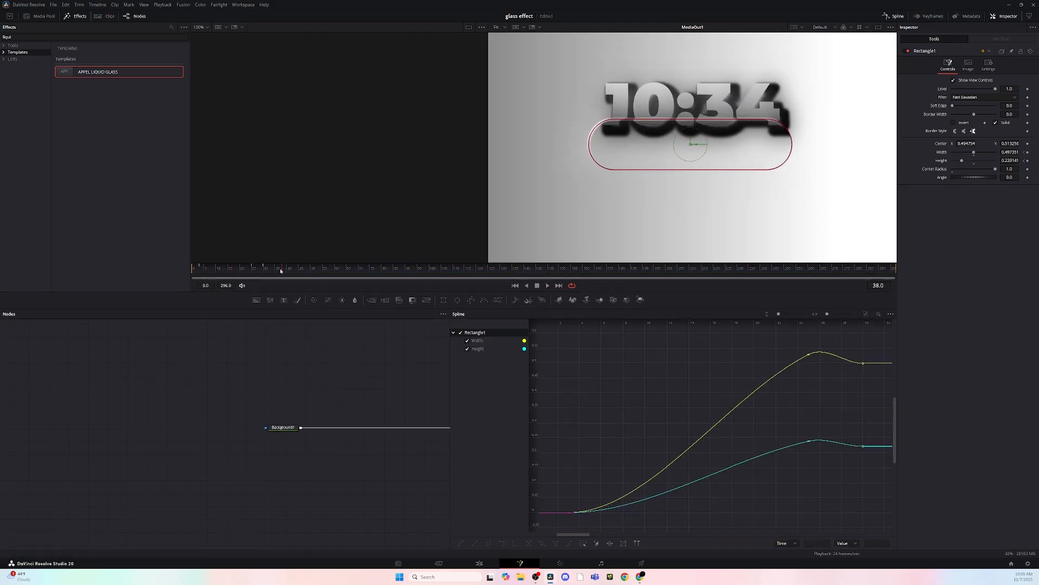
pyautogui.hscroll(-4, 649, 477)
pyautogui.moveTo(582, 535)
pyautogui.mouseDown()
pyautogui.moveTo(616, 530)
pyautogui.moveTo(584, 534)
pyautogui.moveTo(603, 534)
pyautogui.mouseUp()
pyautogui.moveTo(723, 479); pyautogui.dragTo(618, 335)
pyautogui.moveTo(666, 346); pyautogui.dragTo(611, 368)
pyautogui.moveTo(566, 398); pyautogui.dragTo(460, 392)
pyautogui.hscroll(-5, 803, 422)
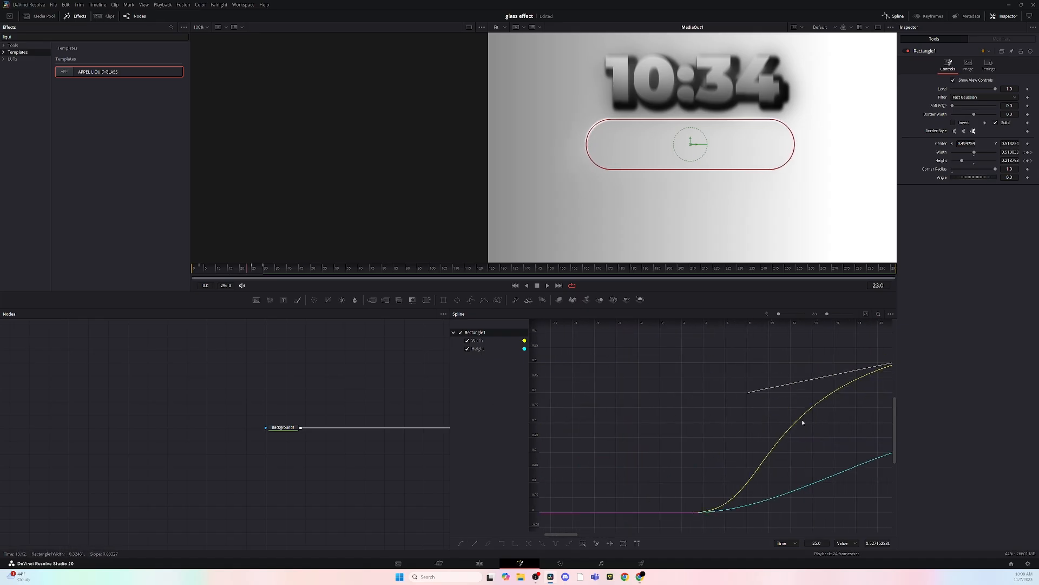
# Extend the incoming handle of Rectangle1's Height keyframe at frame 25 to match the Width easing, and play back the animation
pyautogui.hscroll(2, 829, 460)
pyautogui.scroll(-5, 832, 493)
pyautogui.hscroll(4, 828, 492)
pyautogui.click(723, 476)
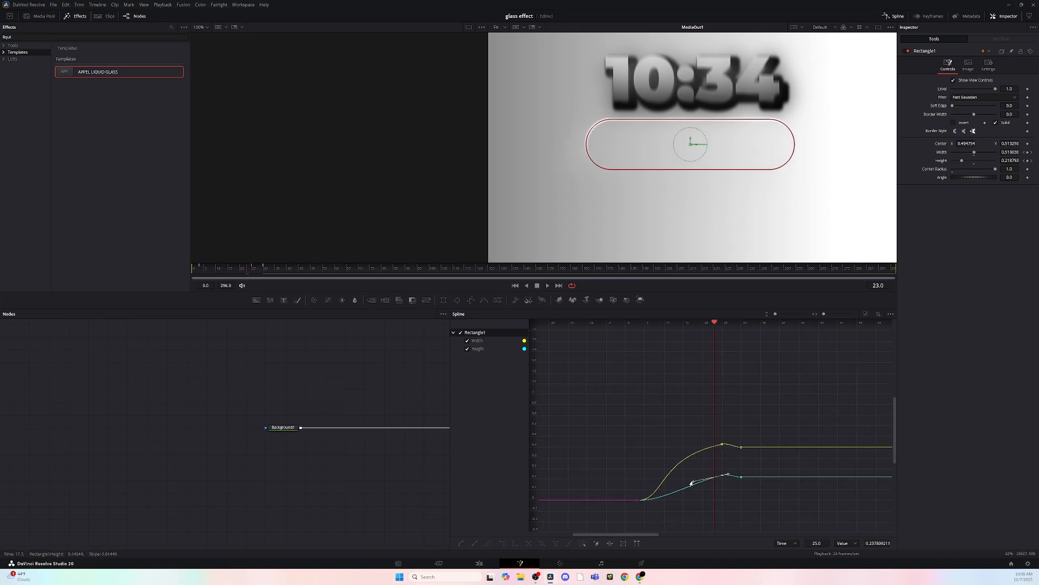
pyautogui.moveTo(692, 482); pyautogui.dragTo(669, 476)
pyautogui.click(664, 400)
pyautogui.click(197, 269)
pyautogui.press('space')
pyautogui.press('space')
# Lengthen the incoming handle of Rectangle1's Width keyframe at frame 30 to smooth the settling, and play back the animation
pyautogui.moveTo(585, 496); pyautogui.dragTo(565, 477)
pyautogui.moveTo(652, 534); pyautogui.dragTo(616, 535)
pyautogui.scroll(5, 710, 482)
pyautogui.click(754, 339)
pyautogui.scroll(2, 695, 339)
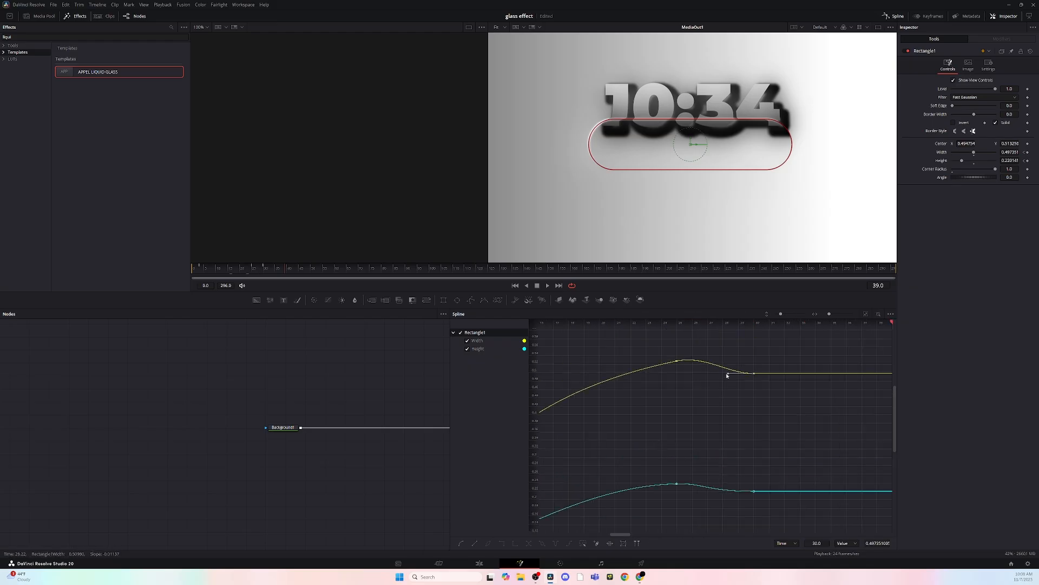
pyautogui.moveTo(727, 374); pyautogui.dragTo(703, 375)
pyautogui.click(194, 269)
pyautogui.press('space')
pyautogui.press('space')
# Close the Spline editor and play back the glass rectangle's animation from the start
pyautogui.click(325, 368)
pyautogui.click(893, 16)
pyautogui.click(195, 268)
pyautogui.press('space')
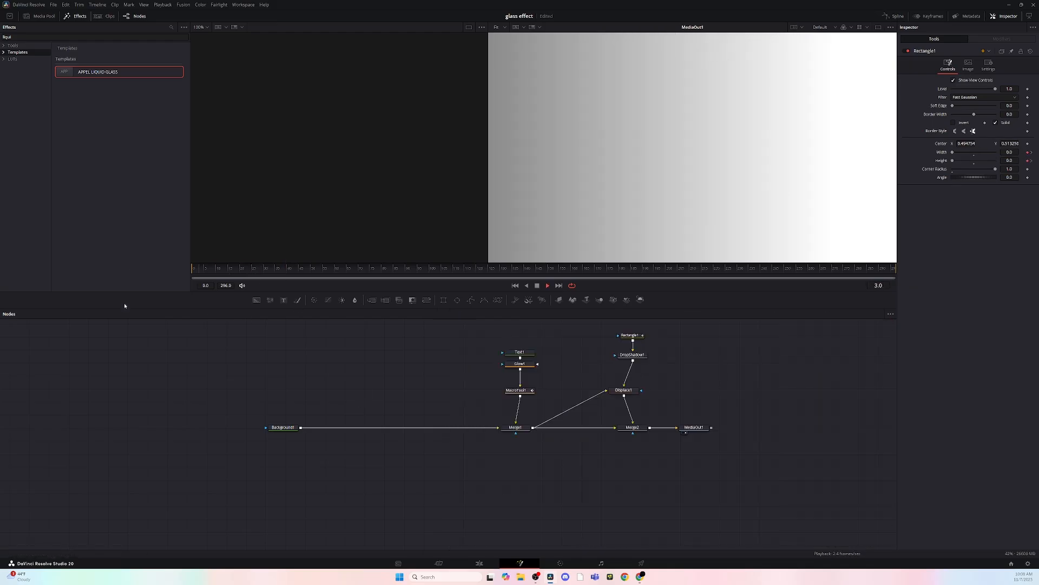
pyautogui.press('space')
pyautogui.click(195, 269)
pyautogui.press('space')
pyautogui.press('space')
# Shift Rectangle1's last two pairs of Width and Height keyframes earlier to about frames 16 and 21, and play back the animation
pyautogui.click(928, 16)
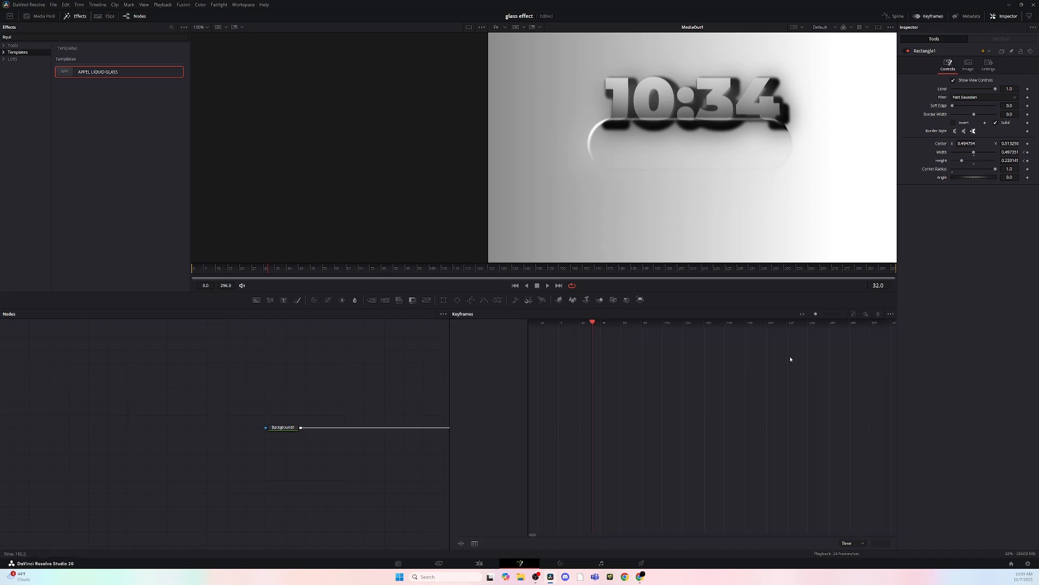
pyautogui.click(927, 16)
pyautogui.click(632, 336)
pyautogui.click(929, 16)
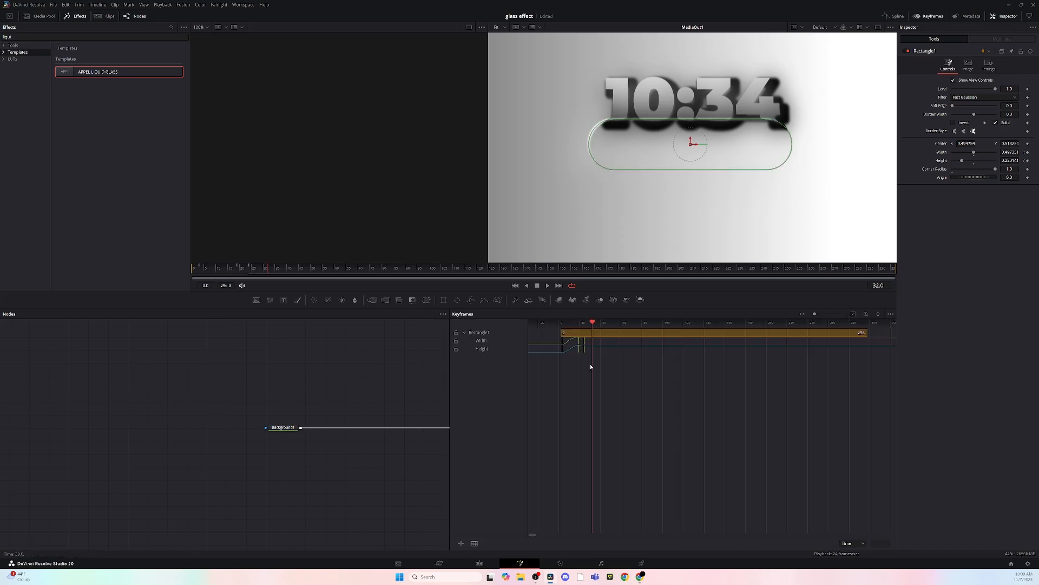
pyautogui.moveTo(584, 348); pyautogui.dragTo(581, 346)
pyautogui.click(194, 269)
pyautogui.press('space')
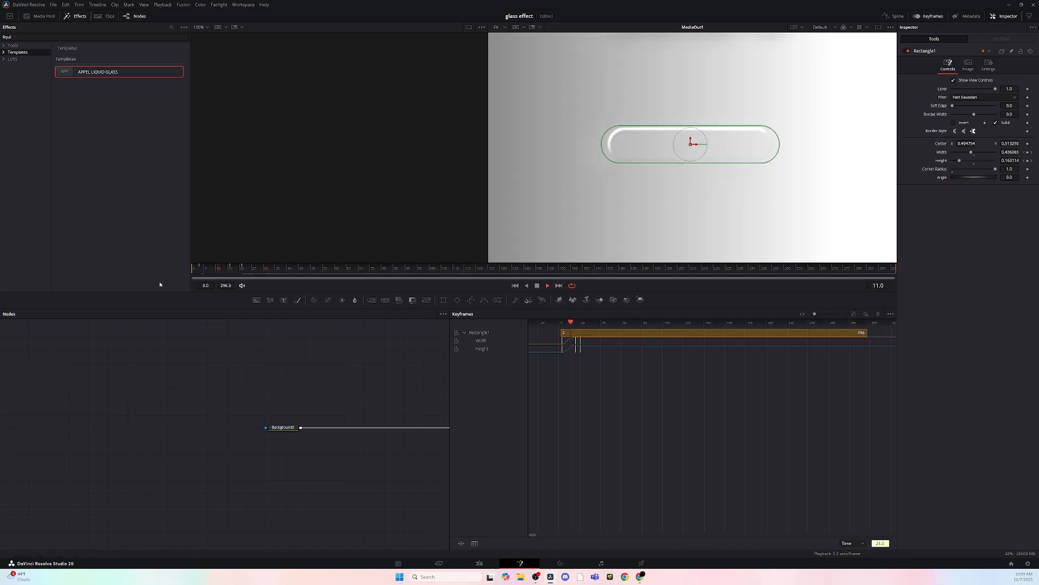
# Close the Keyframes editor and play back the glass rectangle's animation from the start
pyautogui.press('space')
pyautogui.click(928, 16)
pyautogui.click(195, 269)
pyautogui.press('space')
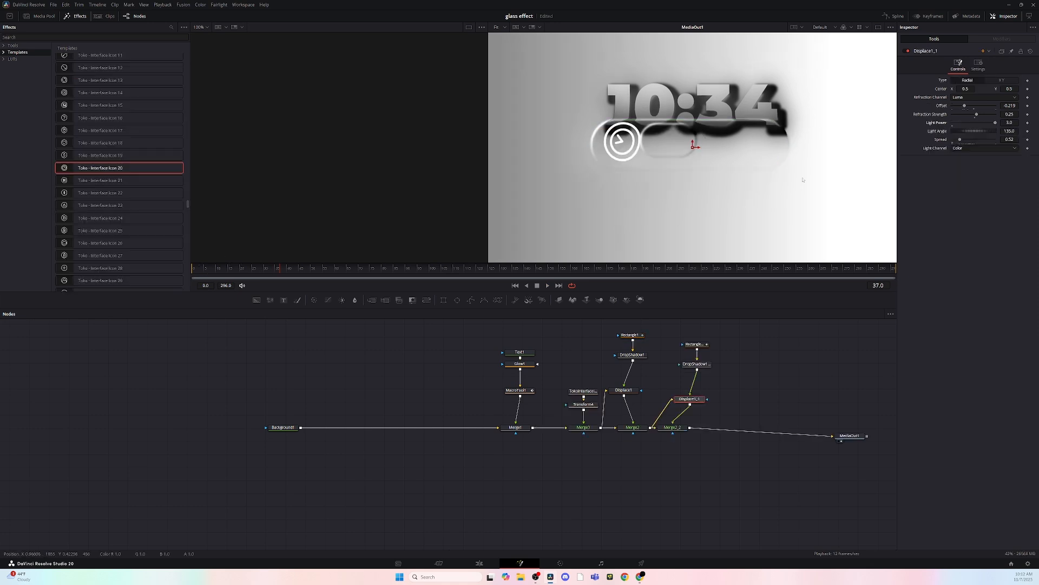
# Move the Rectangle1_1 glass shape over the clock icon and reduce Transform4's Size to about 0.209
pyautogui.moveTo(679, 140); pyautogui.dragTo(624, 142)
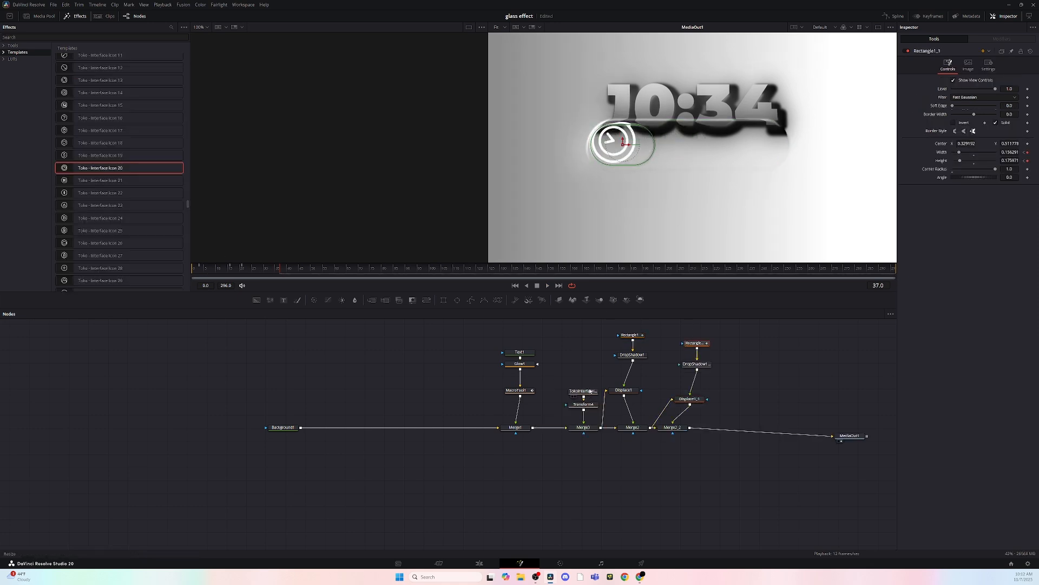
pyautogui.click(584, 392)
pyautogui.click(584, 404)
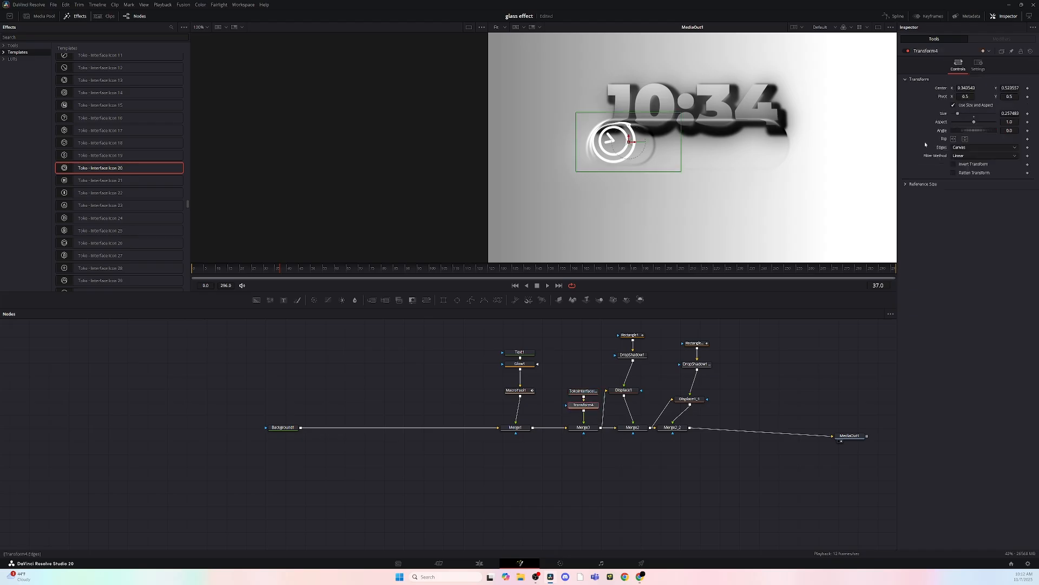
pyautogui.moveTo(1010, 114); pyautogui.dragTo(998, 114)
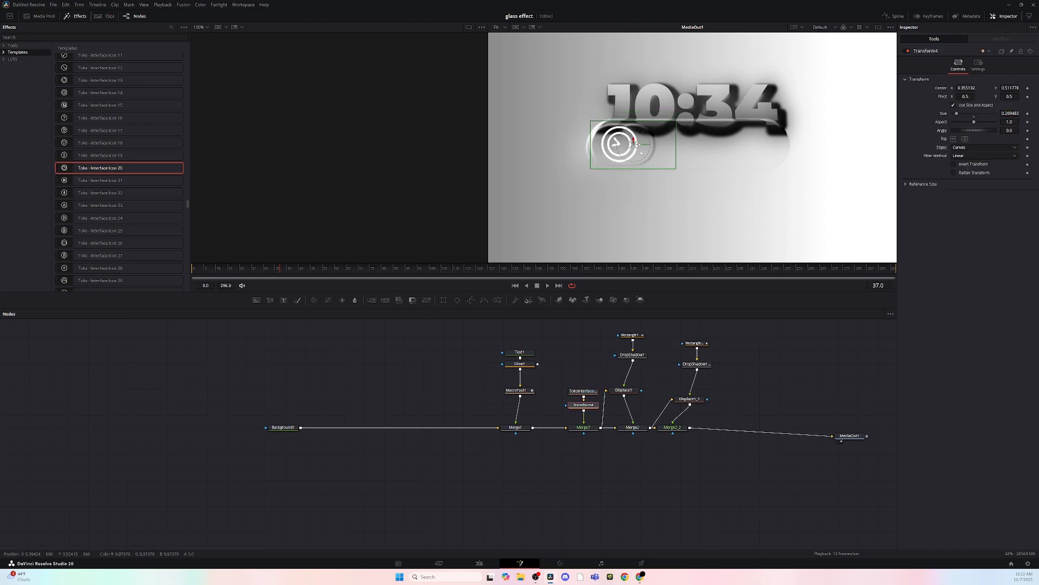
# Narrow Rectangle1_1 to a Width of about 0.138 and adjust Displace1_1's Refraction Strength
pyautogui.click(697, 399)
pyautogui.click(695, 343)
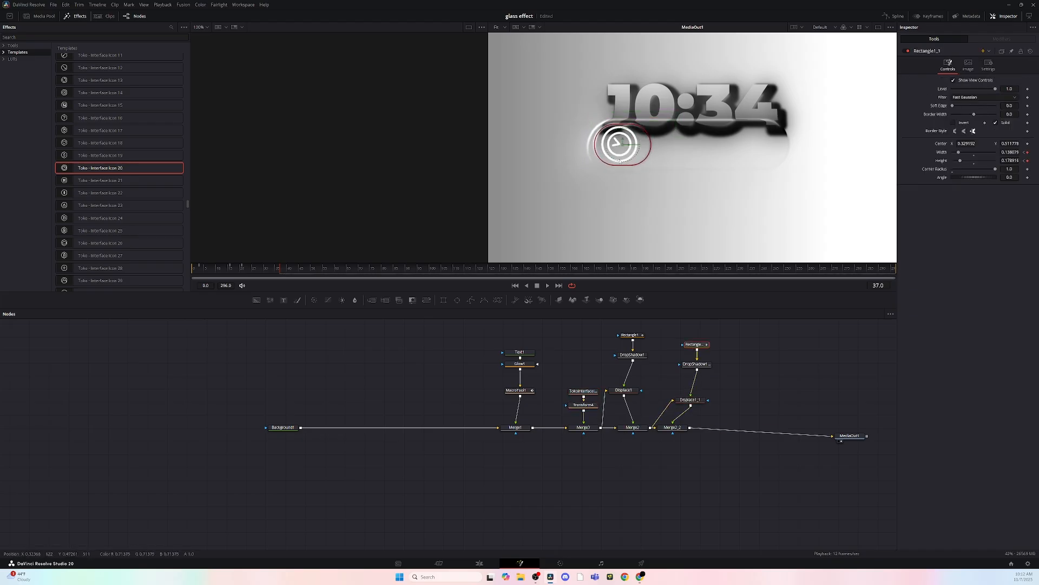
pyautogui.click(684, 401)
pyautogui.moveTo(976, 114); pyautogui.dragTo(975, 120)
# Move Rectangle1_1 to the middle of the glass bar, with its Center at about 0.498, 0.507
pyautogui.click(695, 344)
pyautogui.click(265, 269)
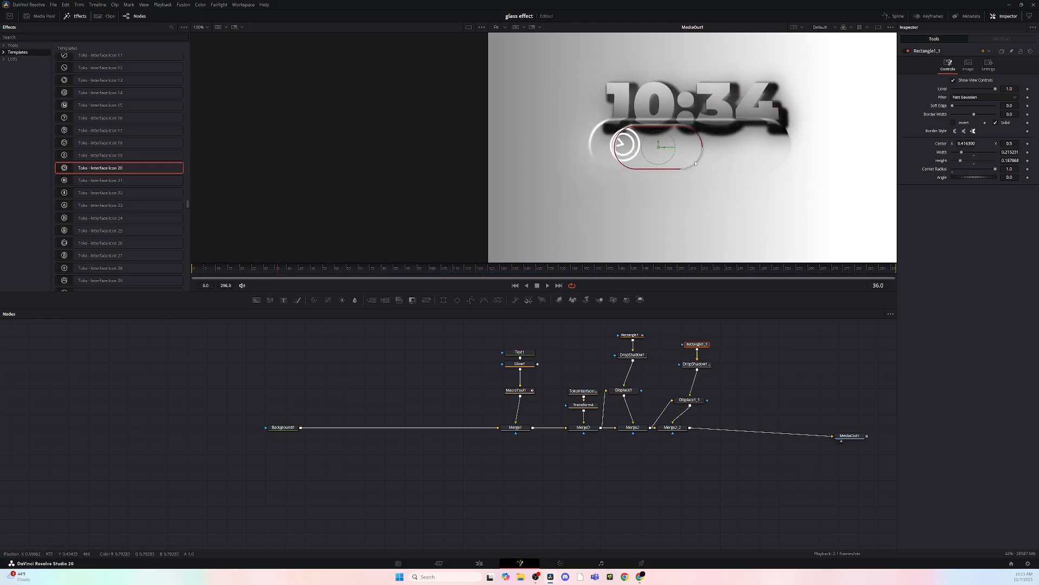
pyautogui.moveTo(692, 147); pyautogui.dragTo(692, 145)
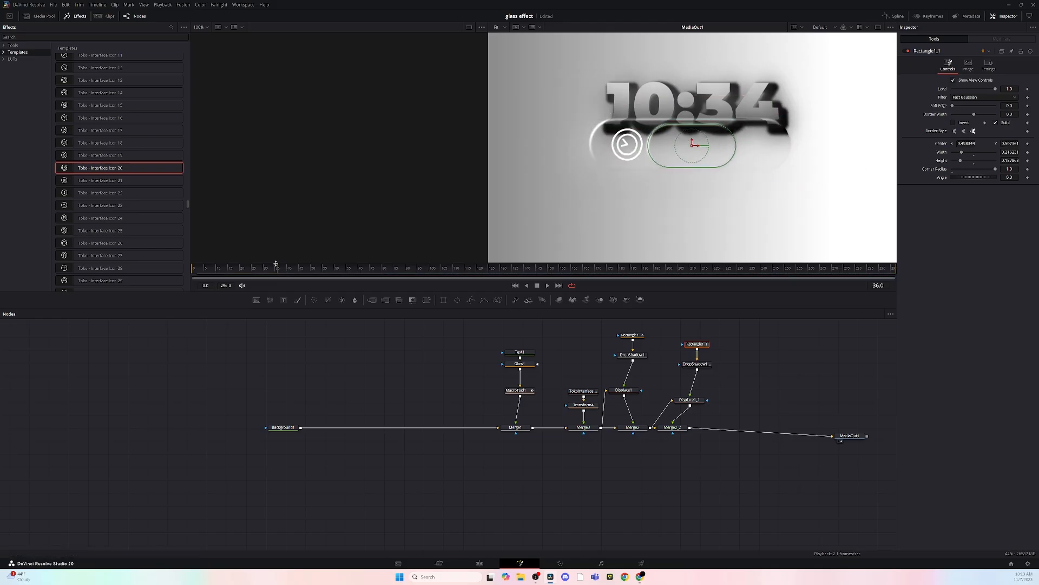
# Keyframe Rectangle1_1's Level at 1.0 on frame 17, and its Width and Height growing from 0 at frame 17 to full size around frame 21
pyautogui.moveTo(277, 267); pyautogui.dragTo(233, 273)
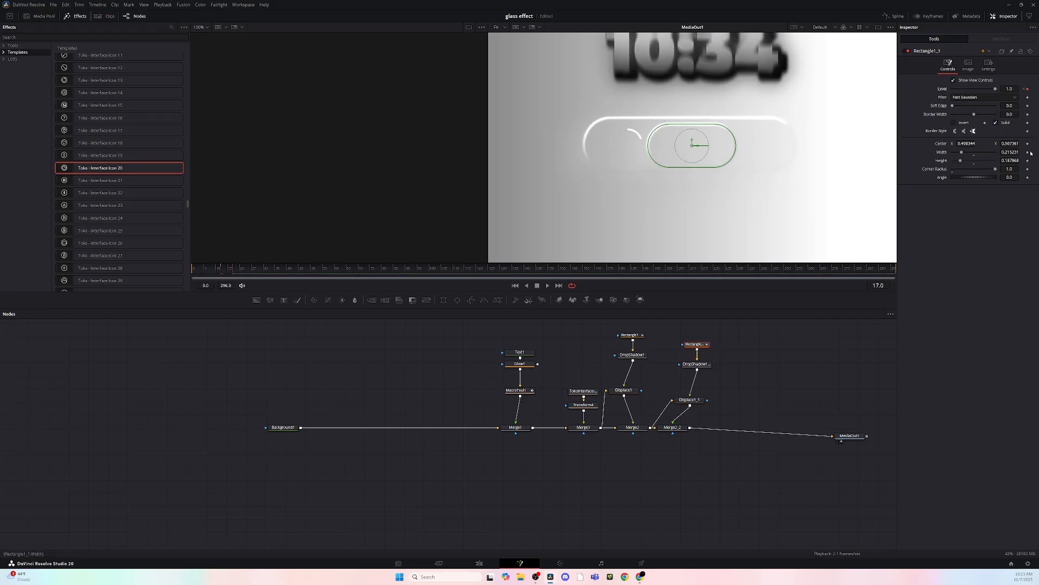
pyautogui.click(245, 267)
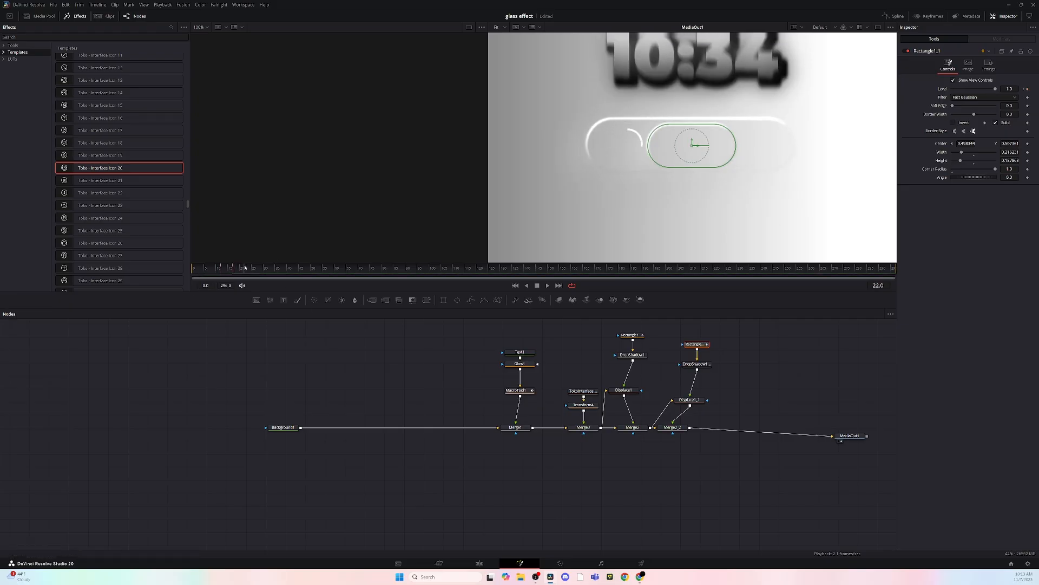
pyautogui.moveTo(245, 267); pyautogui.dragTo(243, 267)
pyautogui.click(1028, 153)
pyautogui.click(1028, 161)
pyautogui.click(232, 267)
pyautogui.moveTo(962, 153); pyautogui.dragTo(962, 154)
pyautogui.click(243, 268)
pyautogui.moveTo(254, 271); pyautogui.dragTo(249, 271)
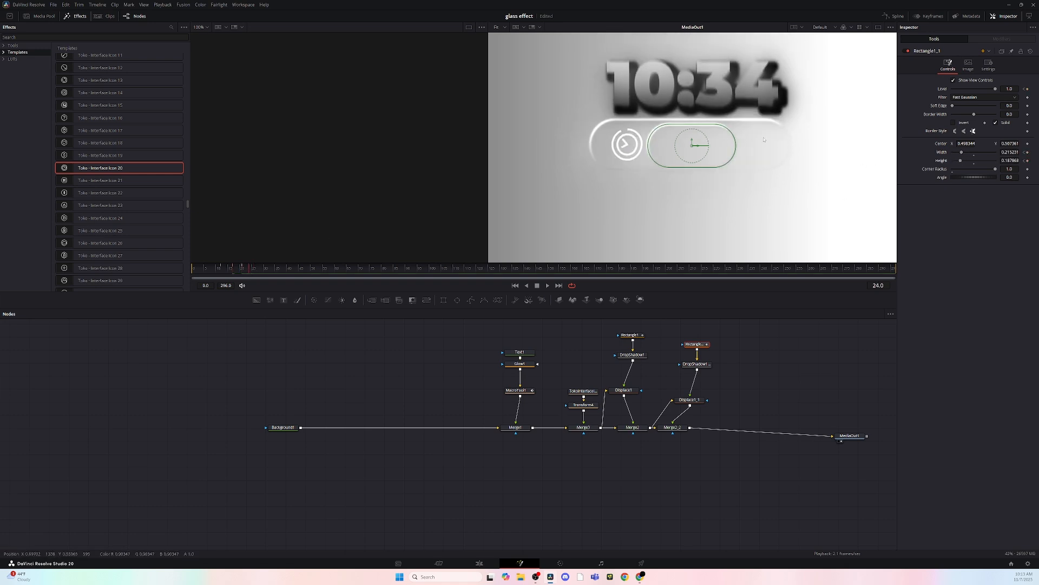
# Set Rectangle1_1's Width to about 0.172 and Height to about 0.179 at frame 24, and move its Center X to about 0.628
pyautogui.moveTo(703, 145); pyautogui.dragTo(633, 145)
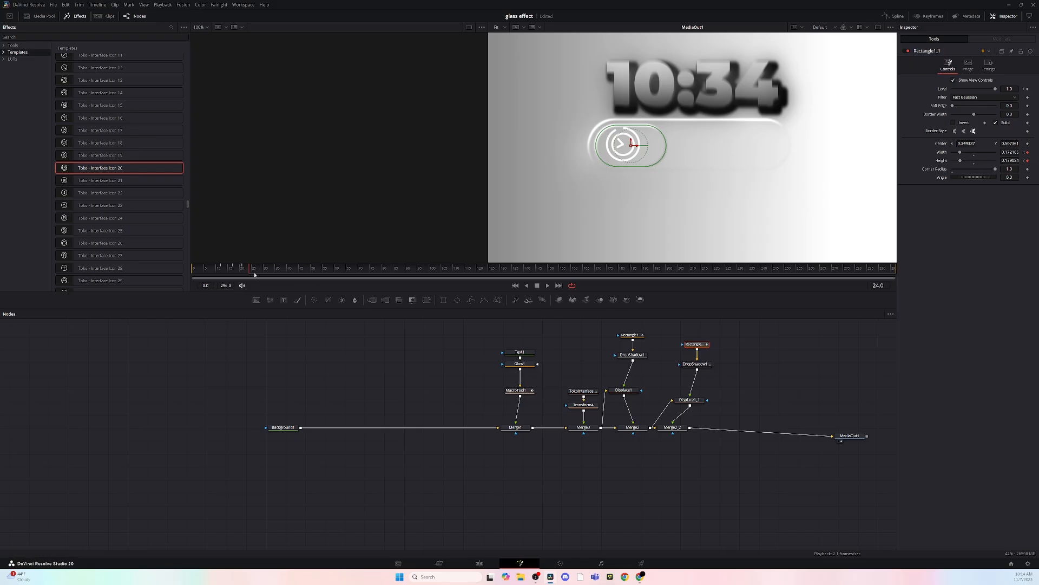
pyautogui.click(298, 268)
pyautogui.moveTo(630, 147); pyautogui.dragTo(744, 148)
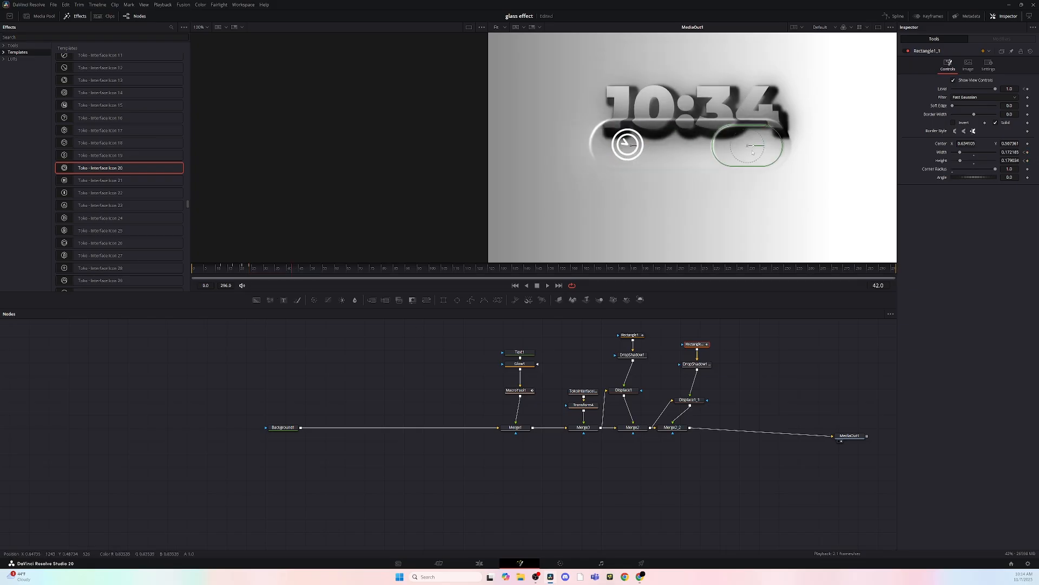
# Review Rectangle1_1's Level, Width and Height curves in the Spline editor and play back the animation
pyautogui.click(895, 16)
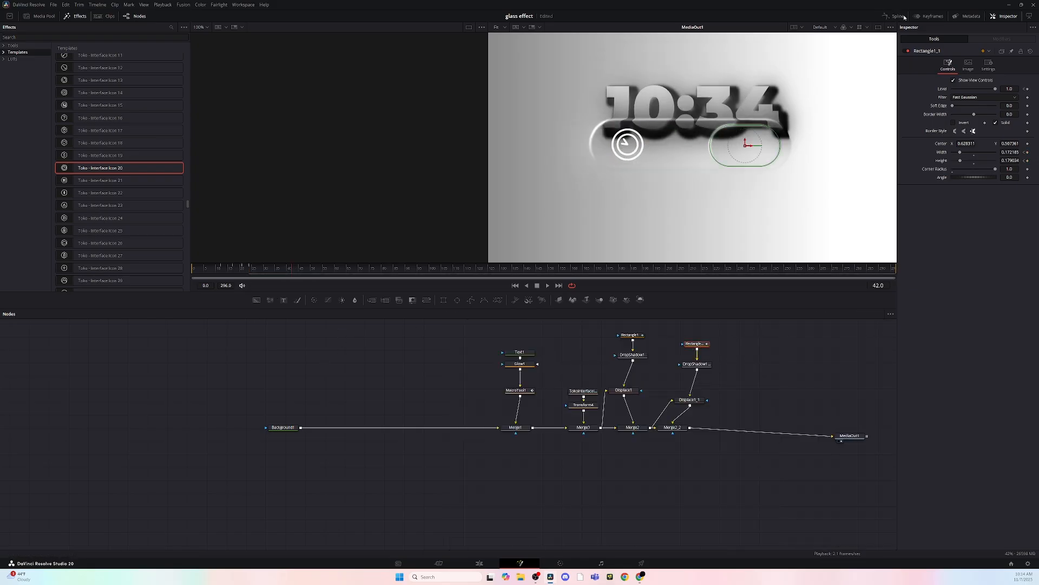
pyautogui.moveTo(630, 322); pyautogui.dragTo(576, 336)
pyautogui.press('space')
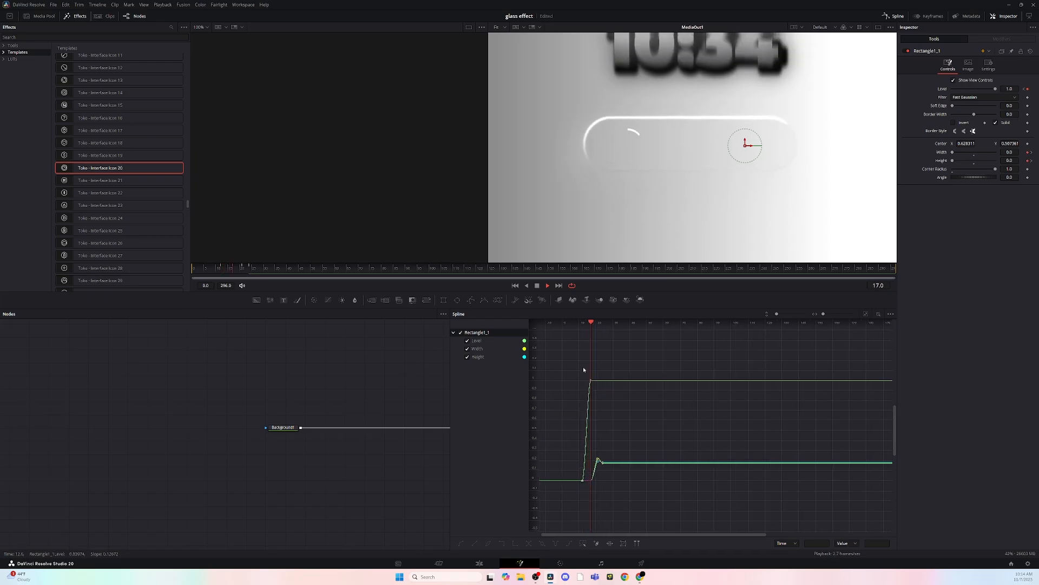
pyautogui.press('space')
pyautogui.click(893, 16)
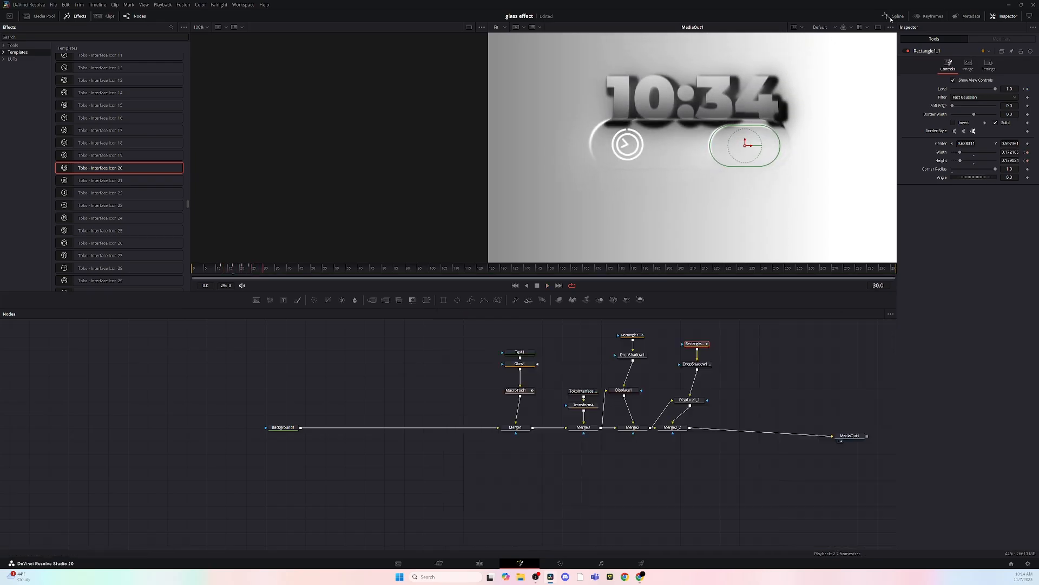
# Animate Rectangle1_1's Center across the glass bar, with a middle path keyframe at frame 30, and play back the movement
pyautogui.click(245, 268)
pyautogui.click(221, 269)
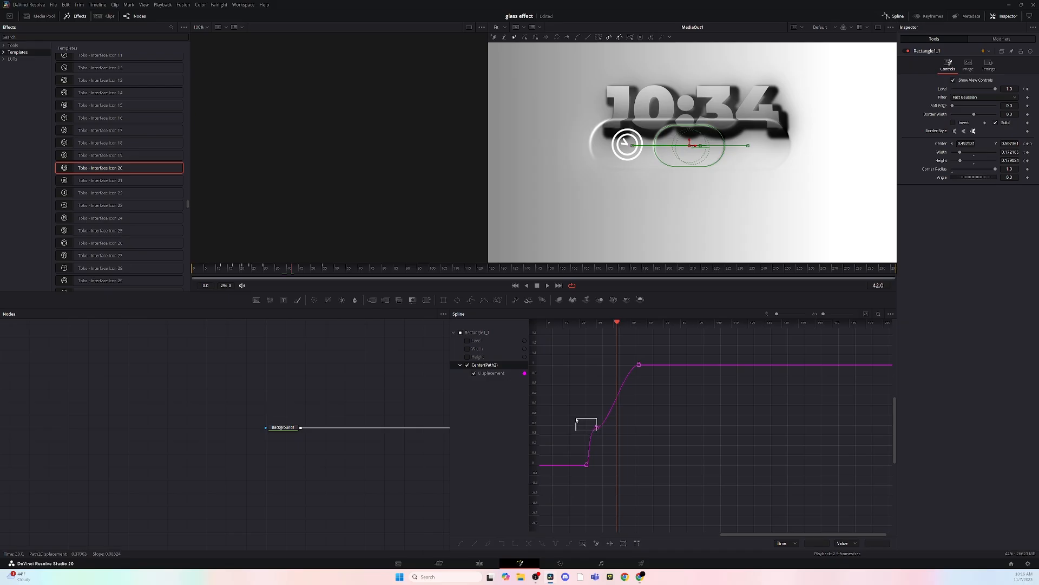
pyautogui.press('space')
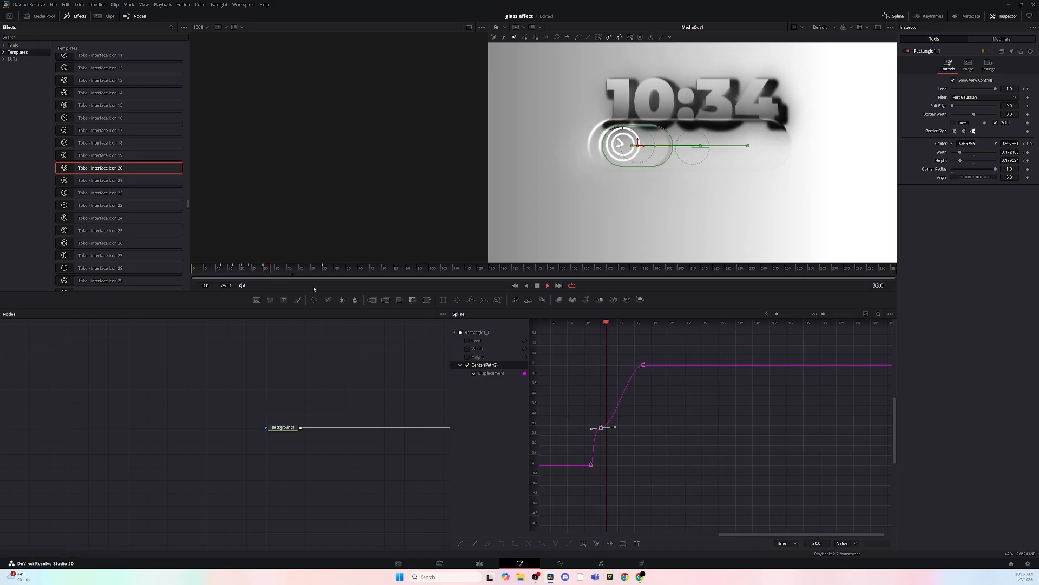
pyautogui.press('space')
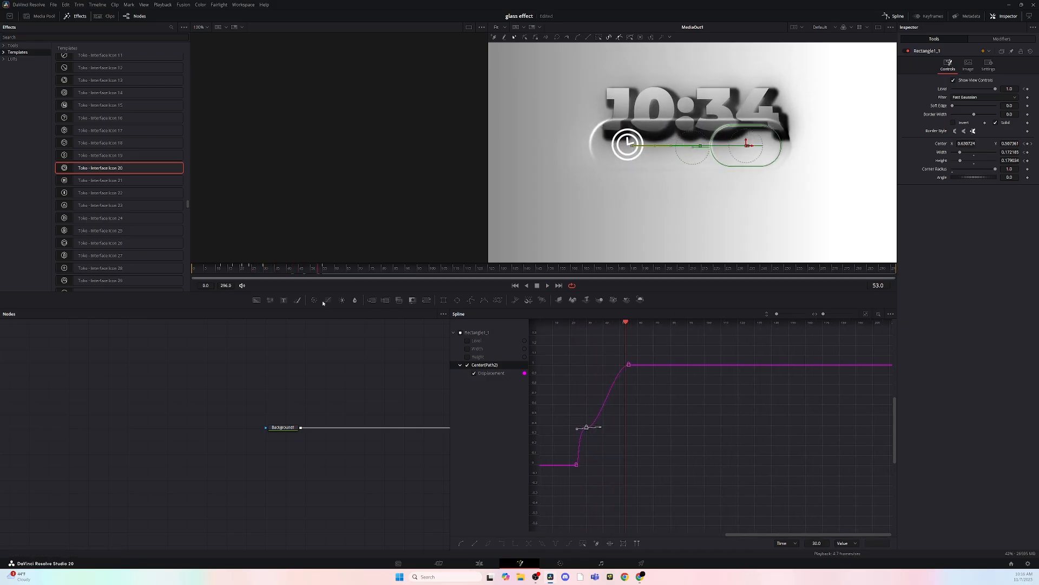
# Ease the end of Rectangle1_1's movement by lengthening the incoming handle of its last Center path keyframe, and close the Spline editor
pyautogui.click(628, 365)
pyautogui.moveTo(615, 365); pyautogui.dragTo(582, 373)
pyautogui.moveTo(301, 269); pyautogui.dragTo(299, 284)
pyautogui.click(895, 17)
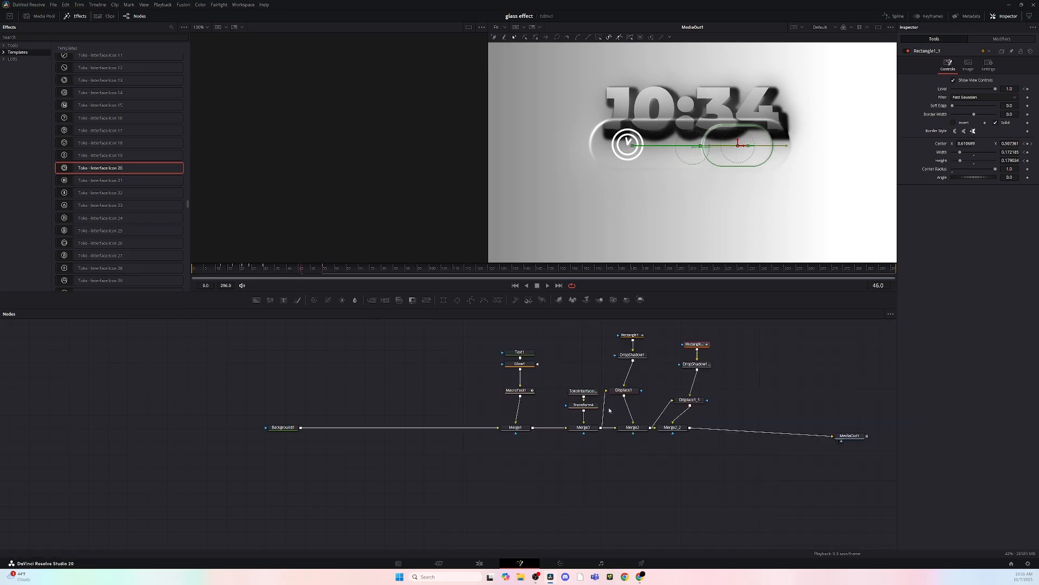
# Keyframe Transform4's Center X at about 0.591 on frame 46 and about 0.358 near frame 29, and play back the clock icon's movement
pyautogui.click(578, 406)
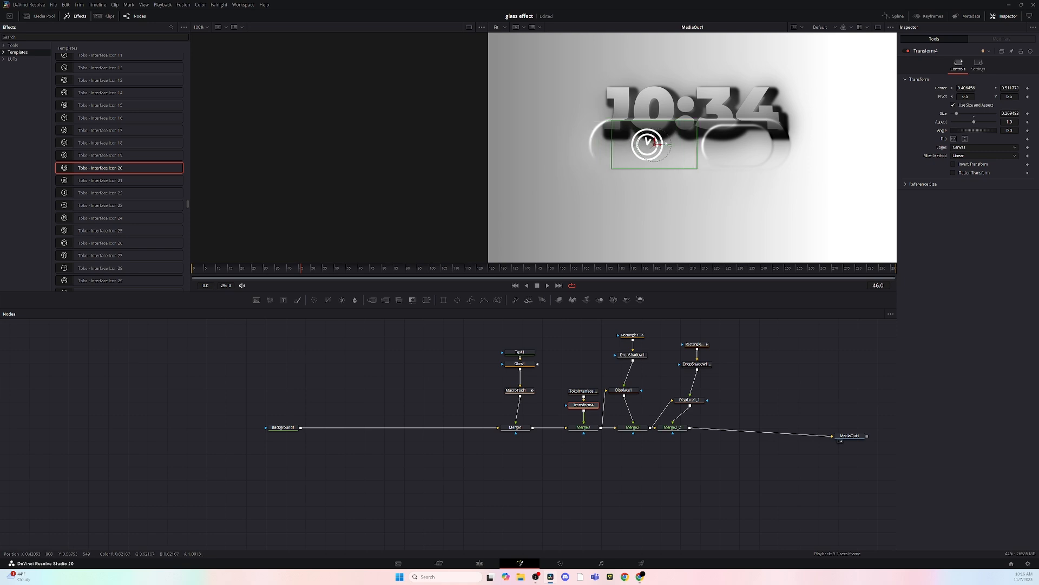
pyautogui.click(1028, 88)
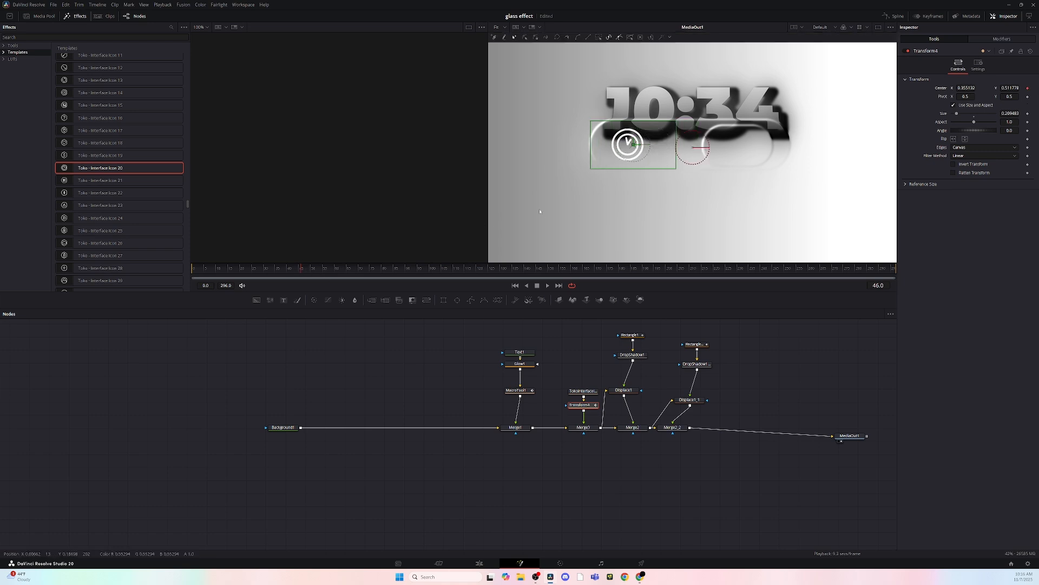
pyautogui.moveTo(637, 145); pyautogui.dragTo(733, 145)
pyautogui.click(258, 272)
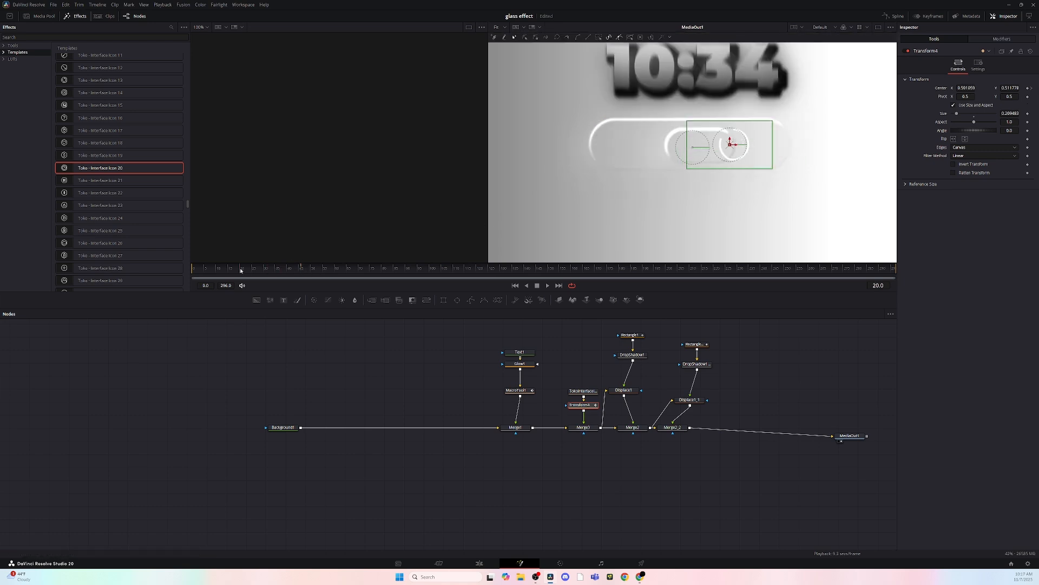
pyautogui.moveTo(258, 272)
pyautogui.mouseDown()
pyautogui.moveTo(319, 276)
pyautogui.moveTo(262, 272)
pyautogui.mouseUp()
pyautogui.moveTo(737, 145); pyautogui.dragTo(641, 145)
pyautogui.click(194, 272)
pyautogui.press('space')
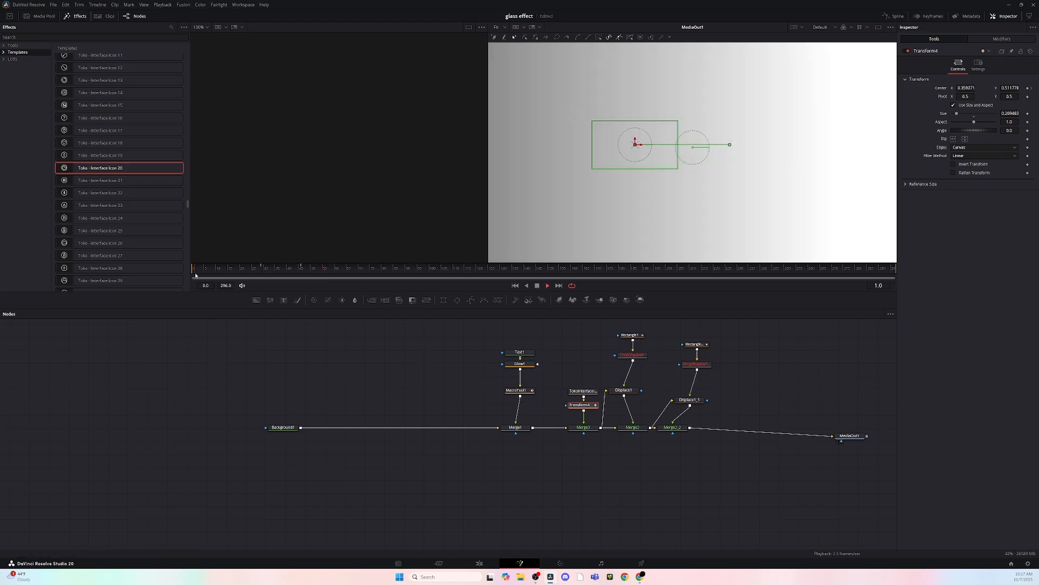
pyautogui.press('space')
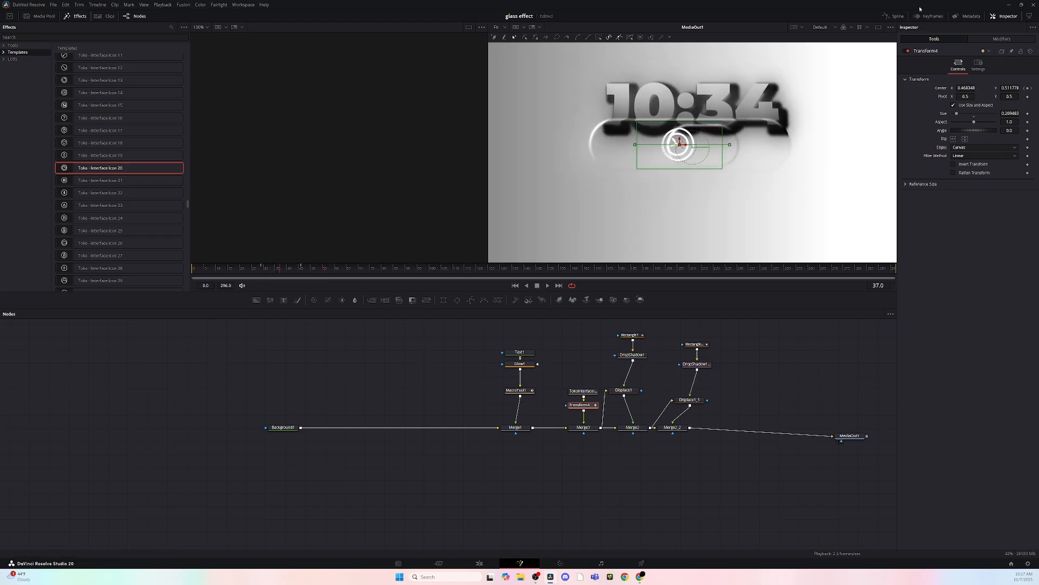
# Lengthen the incoming handle of Transform4's Center path keyframe at frame 46 to ease the icon's stop, and play back the animation
pyautogui.click(894, 16)
pyautogui.moveTo(610, 379); pyautogui.dragTo(595, 383)
pyautogui.click(252, 270)
pyautogui.press('space')
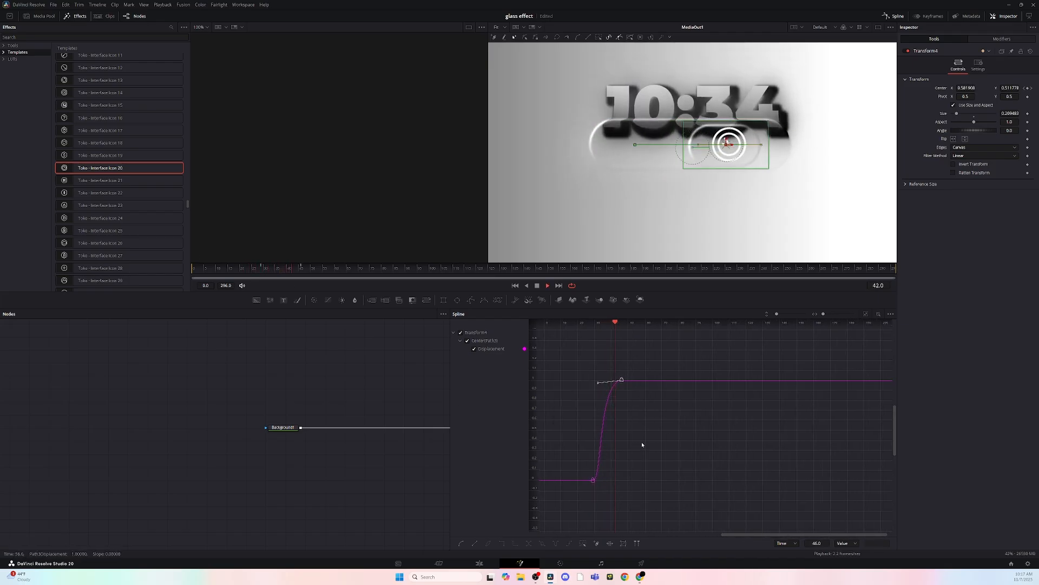
pyautogui.press('space')
pyautogui.click(894, 16)
# Keyframe Background1's gradient around frame 44 and set its start color to dark red at frame 50
pyautogui.click(282, 427)
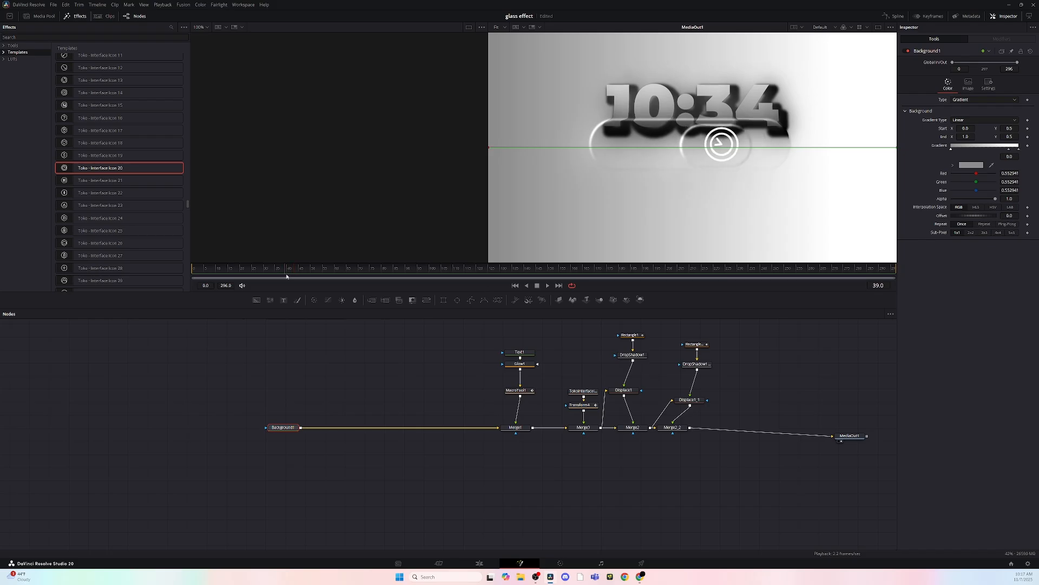
pyautogui.click(1027, 145)
pyautogui.click(310, 269)
pyautogui.click(972, 165)
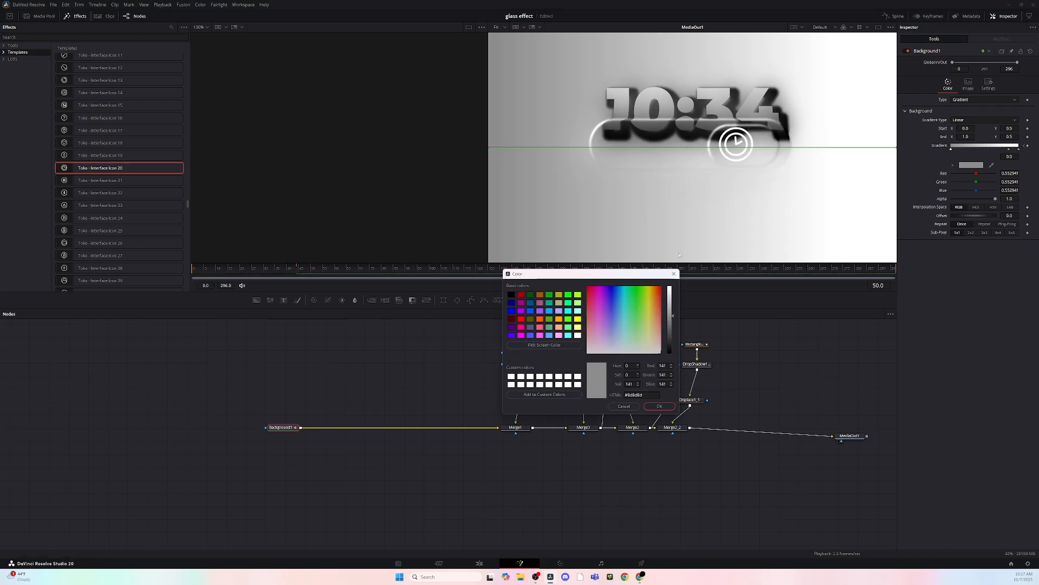
pyautogui.moveTo(658, 309); pyautogui.dragTo(661, 286)
pyautogui.click(660, 407)
# Remove the gradient's inner white stop and set its end color to peach, RGB about 1.0, 0.655, 0.537
pyautogui.moveTo(1009, 149); pyautogui.dragTo(1011, 139)
pyautogui.click(1019, 149)
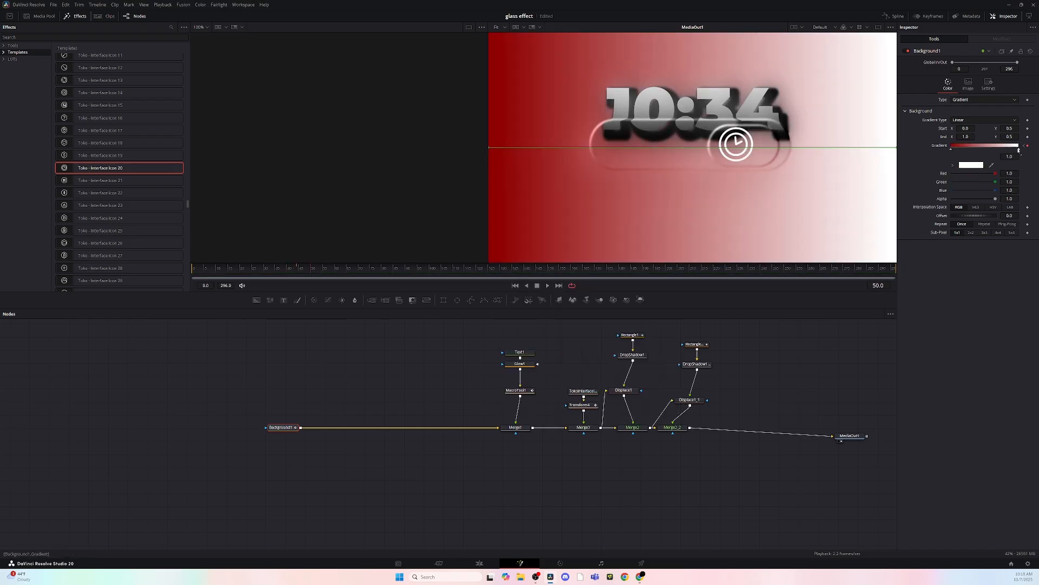
pyautogui.click(971, 165)
pyautogui.moveTo(654, 292); pyautogui.dragTo(658, 322)
pyautogui.click(660, 406)
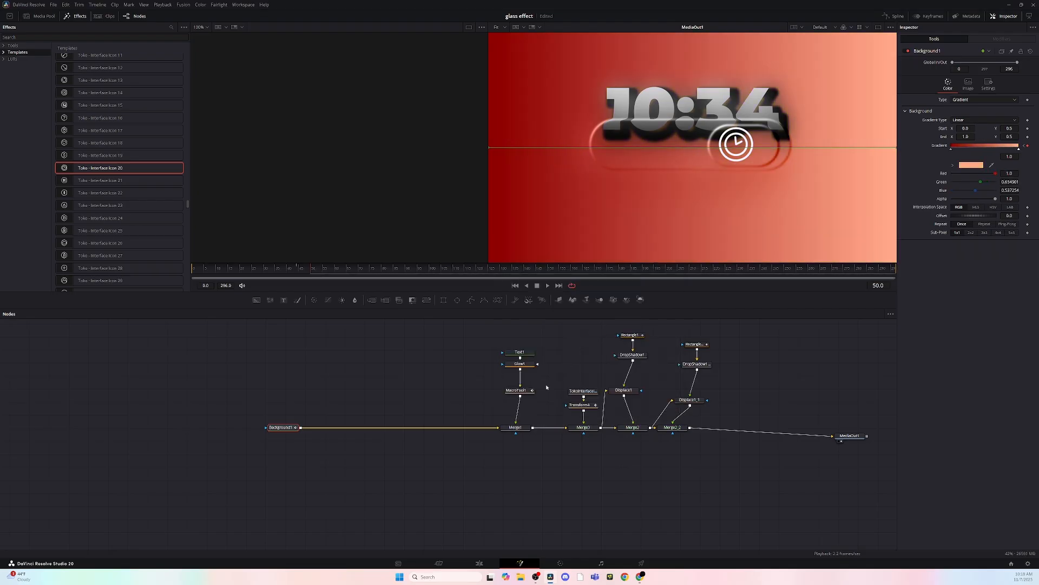
# Change the keyframed clock text in Text1 to 10:35 and play back the animation from the start
pyautogui.click(517, 352)
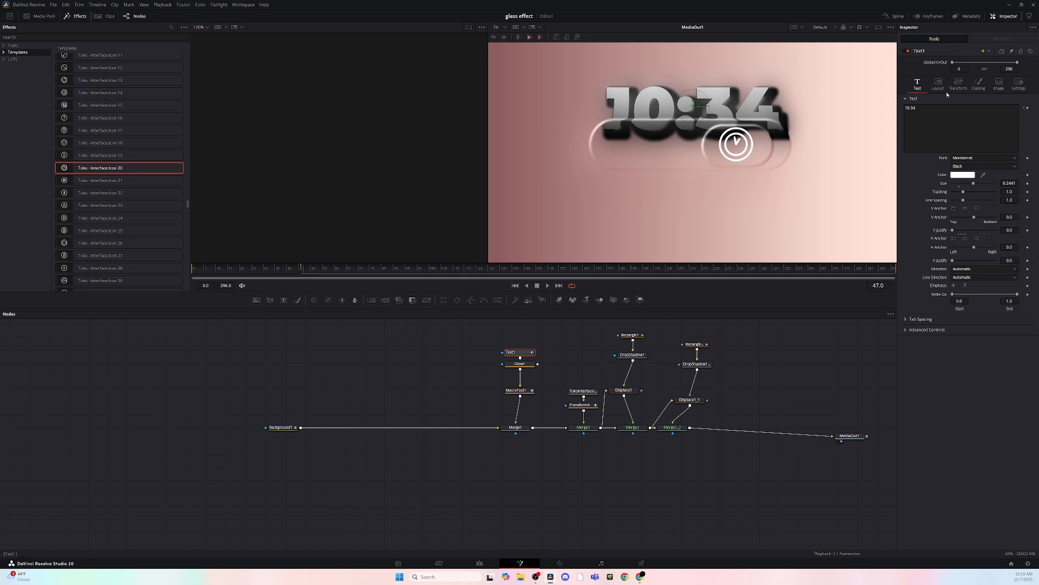
pyautogui.write('5')
pyautogui.click(527, 458)
pyautogui.click(194, 269)
pyautogui.press('space')
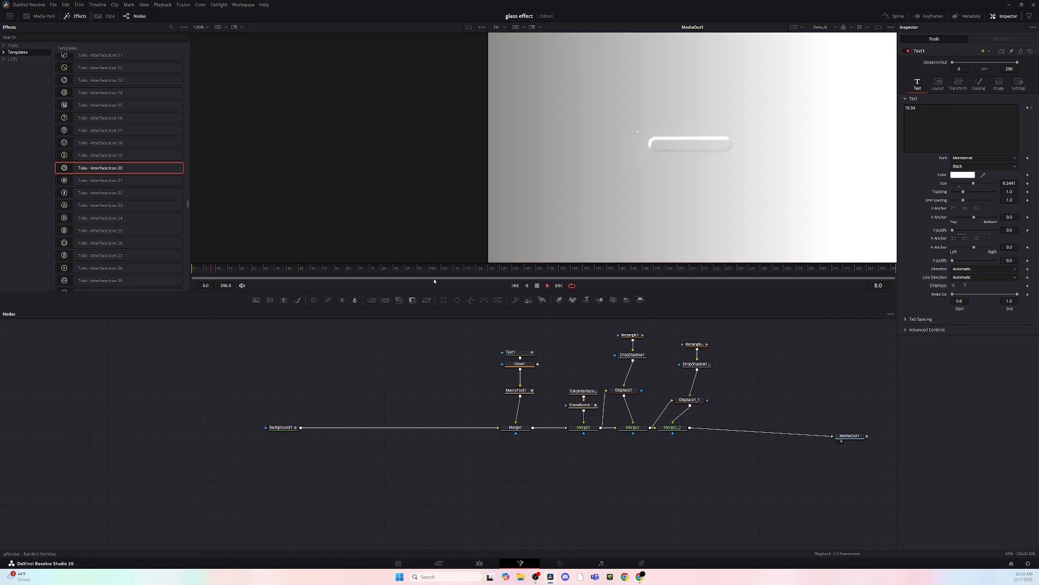
pyautogui.moveTo(267, 280); pyautogui.dragTo(388, 287)
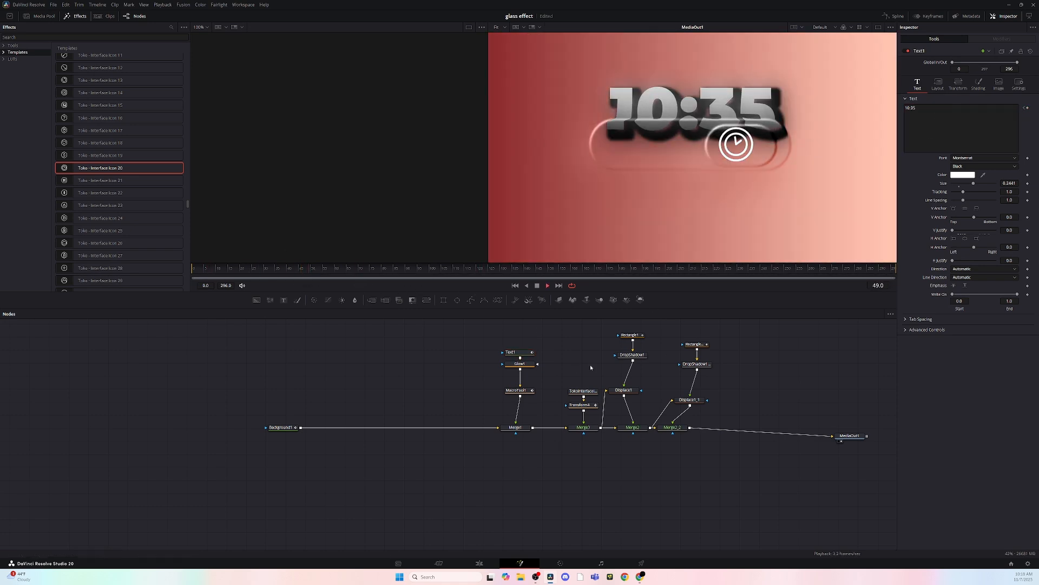
# Move Transform4's Center X to about 0.616 at the frame 46 keyframe, inside the small glass highlight, and play back the result
pyautogui.click(630, 336)
pyautogui.click(588, 406)
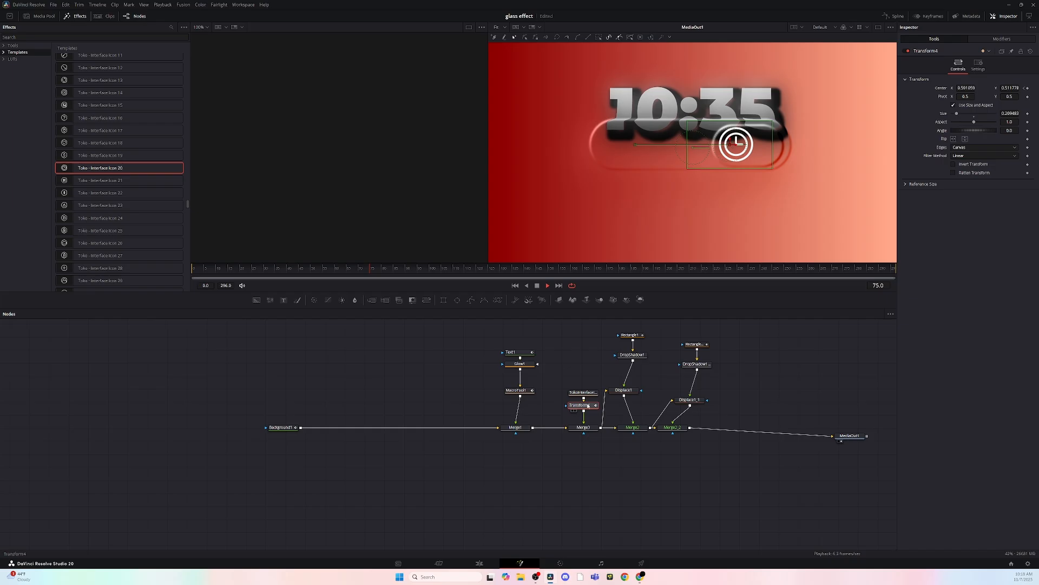
pyautogui.click(301, 272)
pyautogui.moveTo(737, 144); pyautogui.dragTo(748, 144)
pyautogui.press('space')
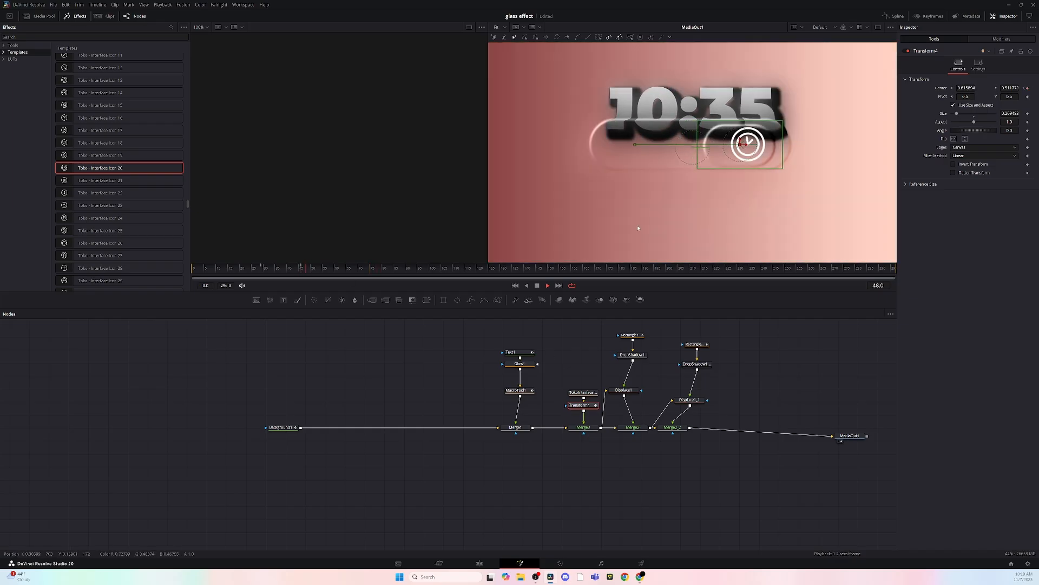
# Enable motion blur on all four Merge nodes in the Fusion composition and play back the animation
pyautogui.click(479, 563)
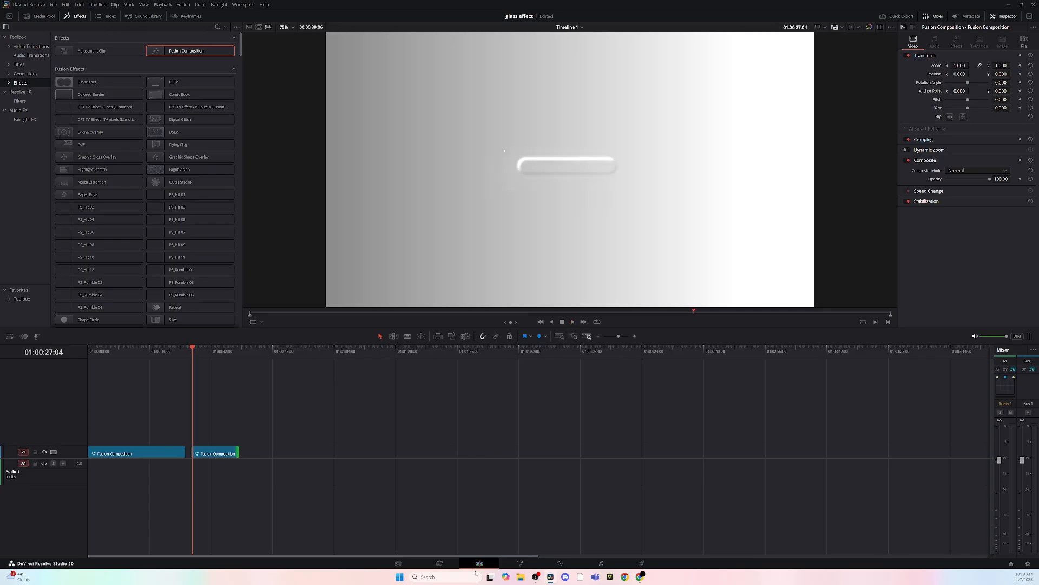
pyautogui.click(520, 563)
pyautogui.click(672, 427)
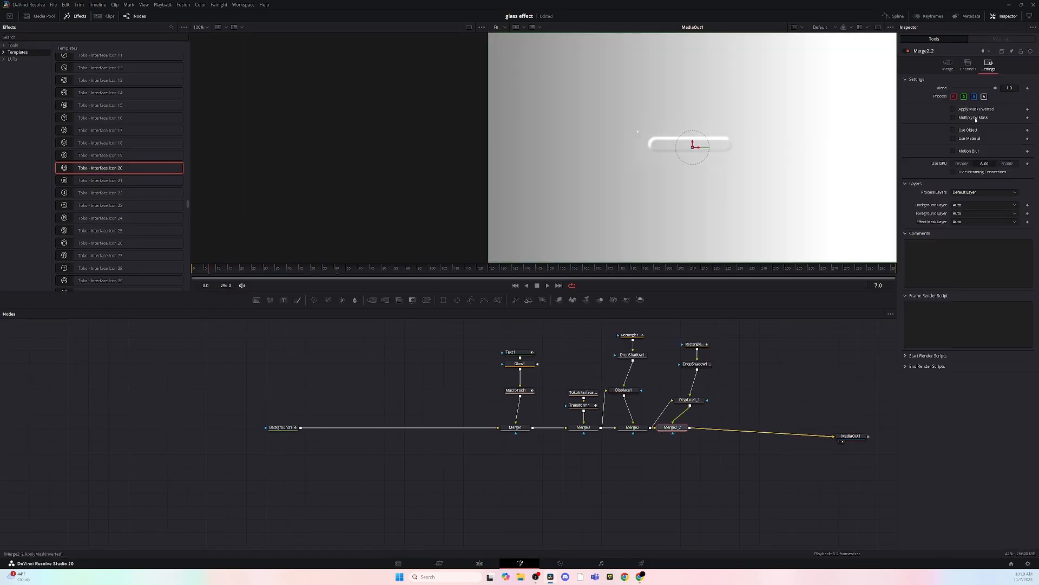
pyautogui.click(633, 427)
pyautogui.click(968, 152)
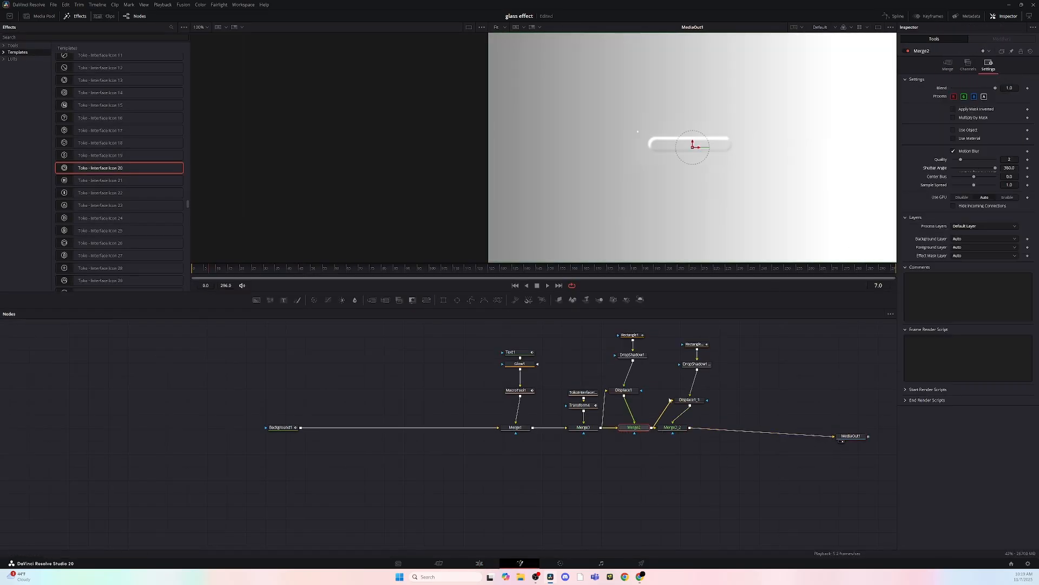
pyautogui.click(583, 428)
pyautogui.click(989, 65)
pyautogui.click(967, 152)
pyautogui.click(516, 427)
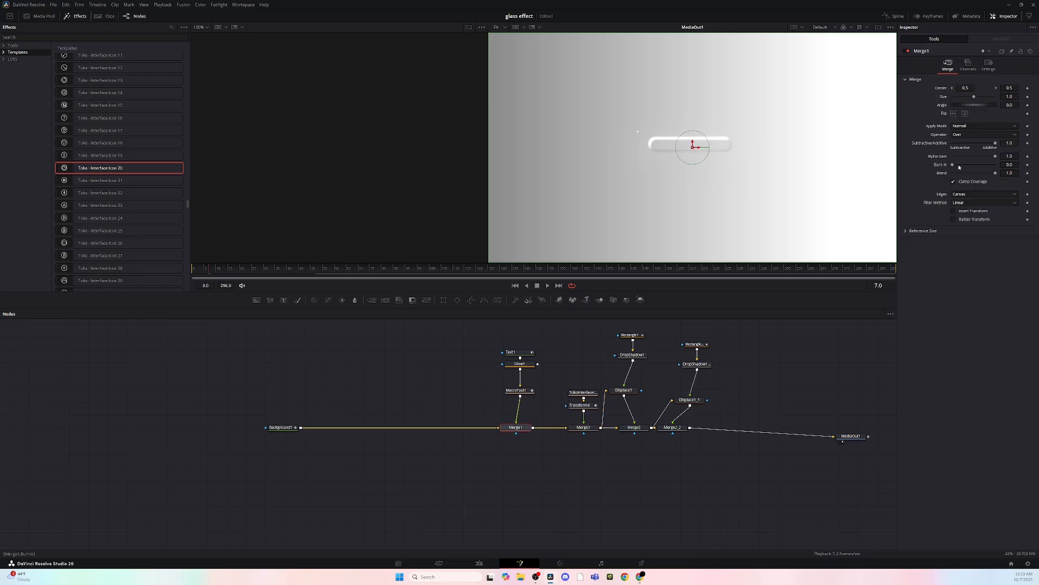
pyautogui.click(954, 151)
pyautogui.press('space')
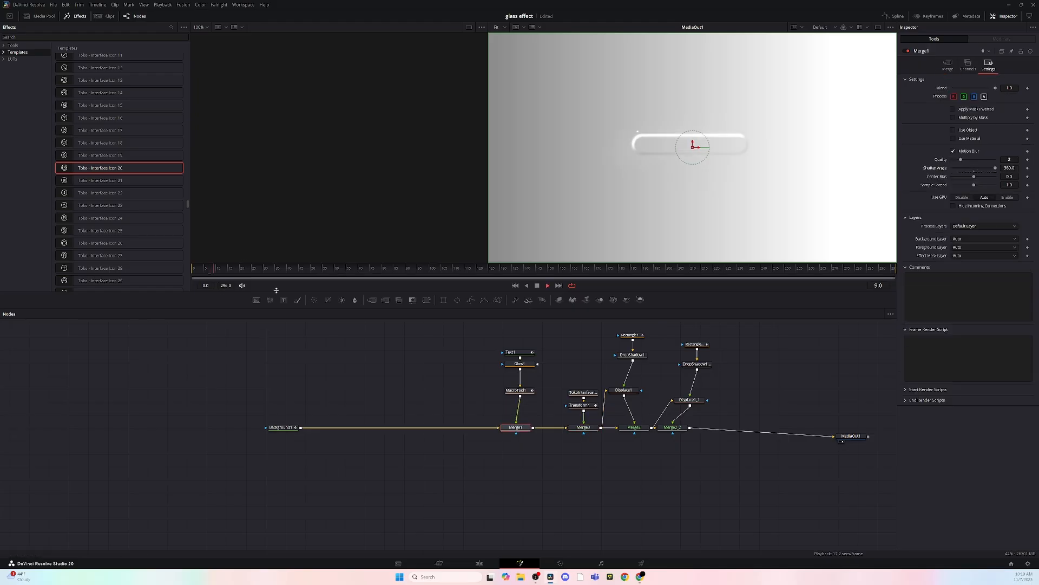